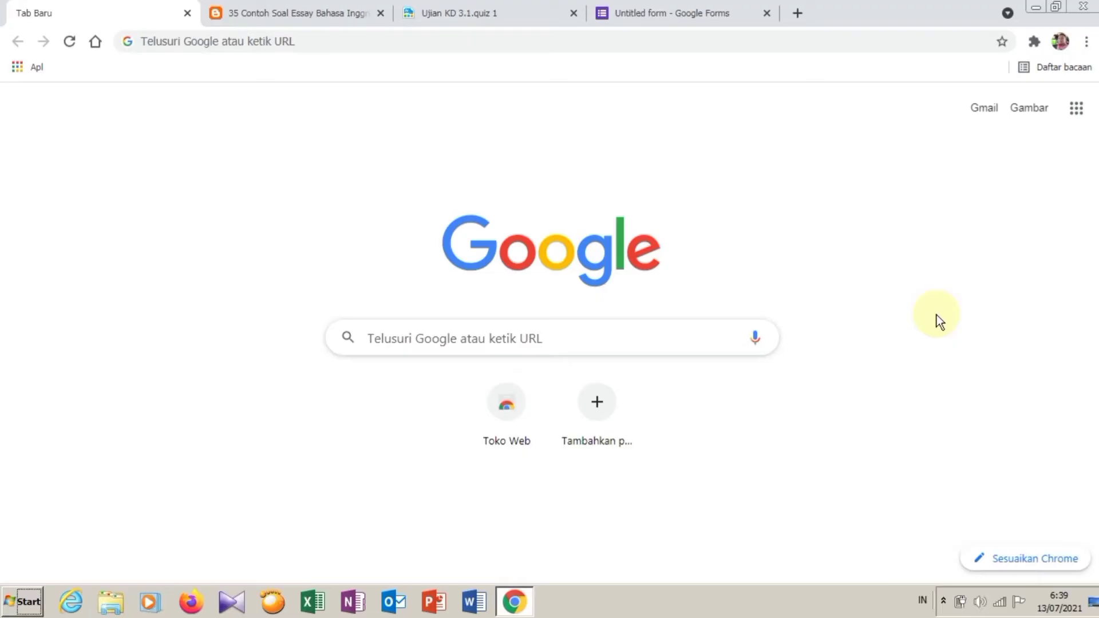
Step: Enter kelas.ruangguru.com in Chrome's address bar to load the ruangkelas landing page
left_click(302, 40)
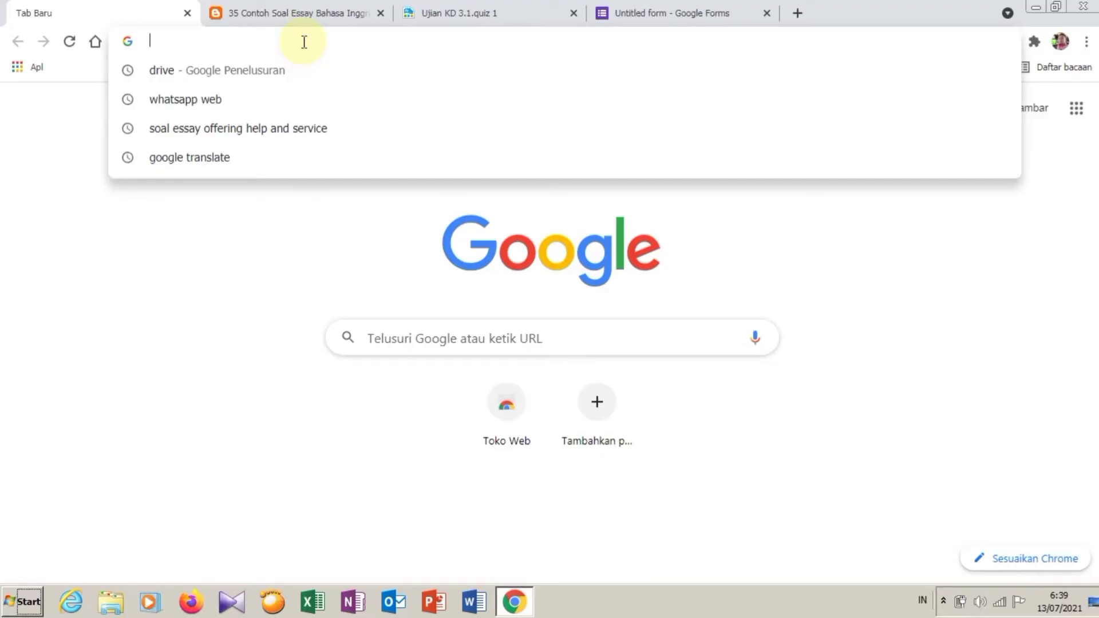
type("kelas.ruahn")
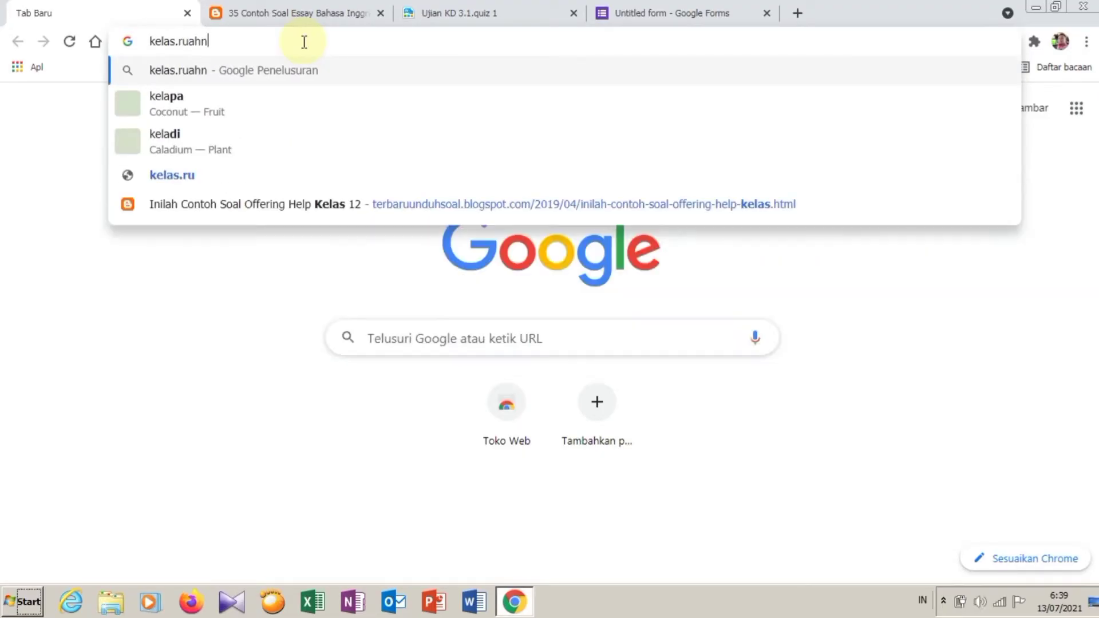
key("BackSpace")
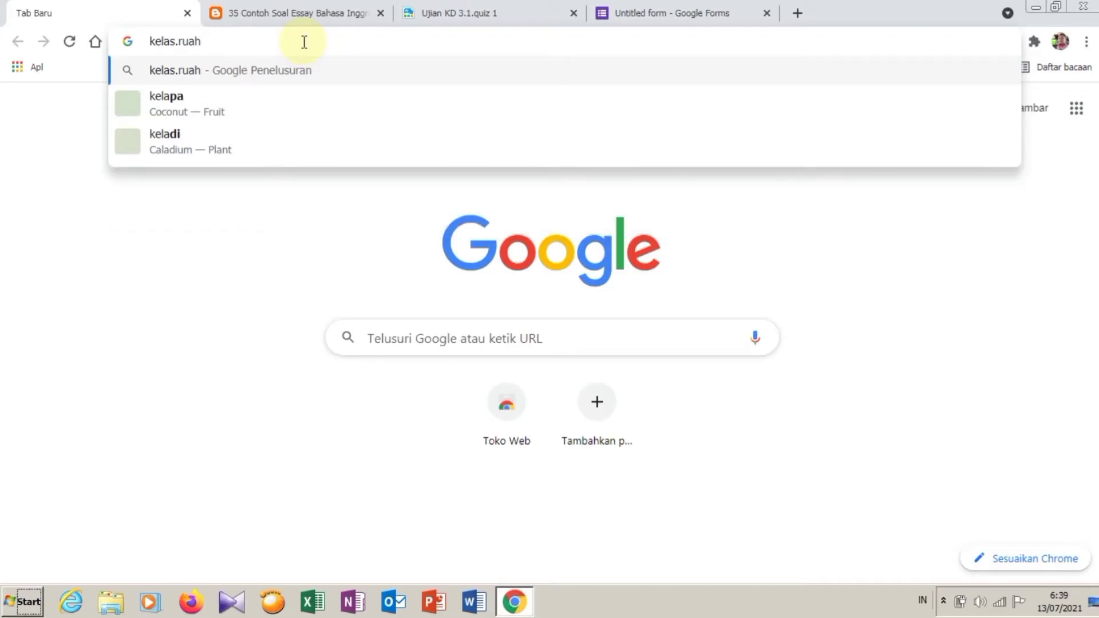
key("BackSpace")
type("ng")
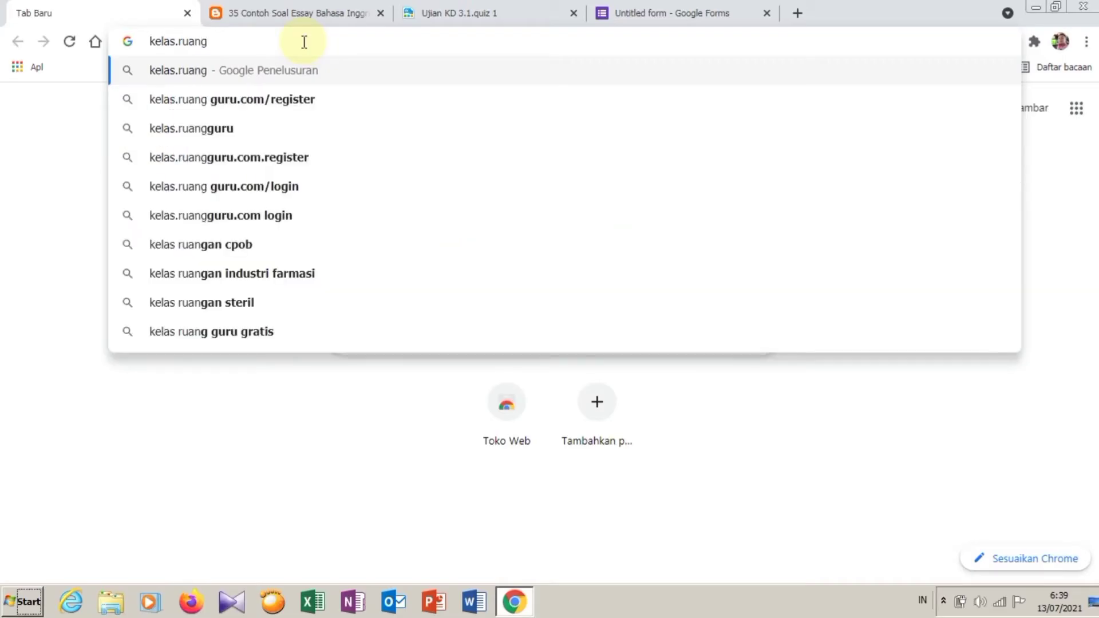
type("guru")
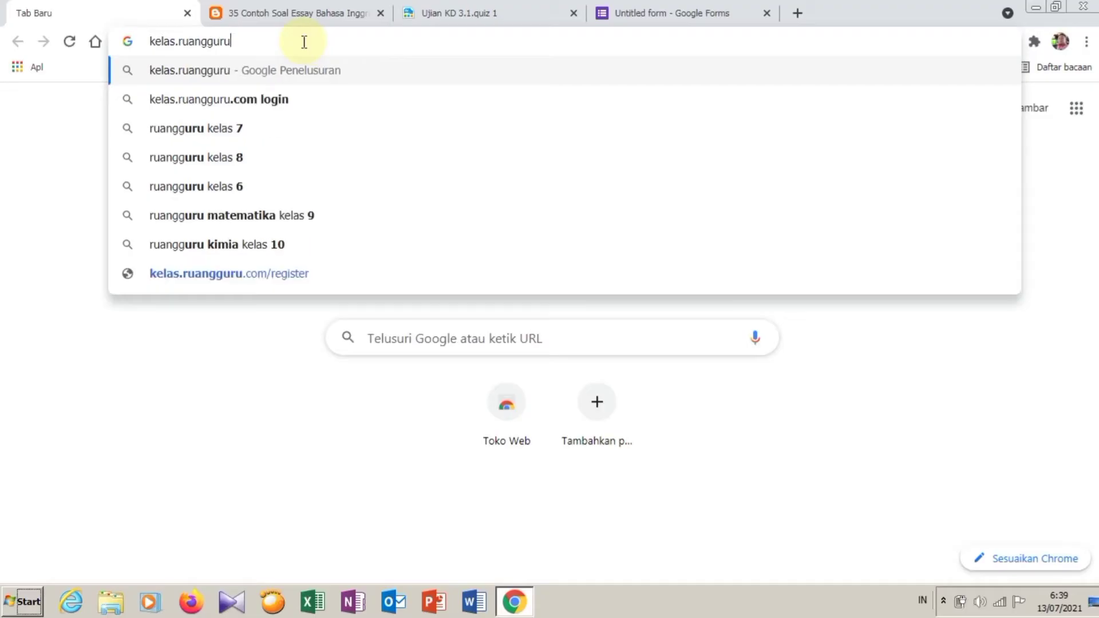
type(".com")
key("Return")
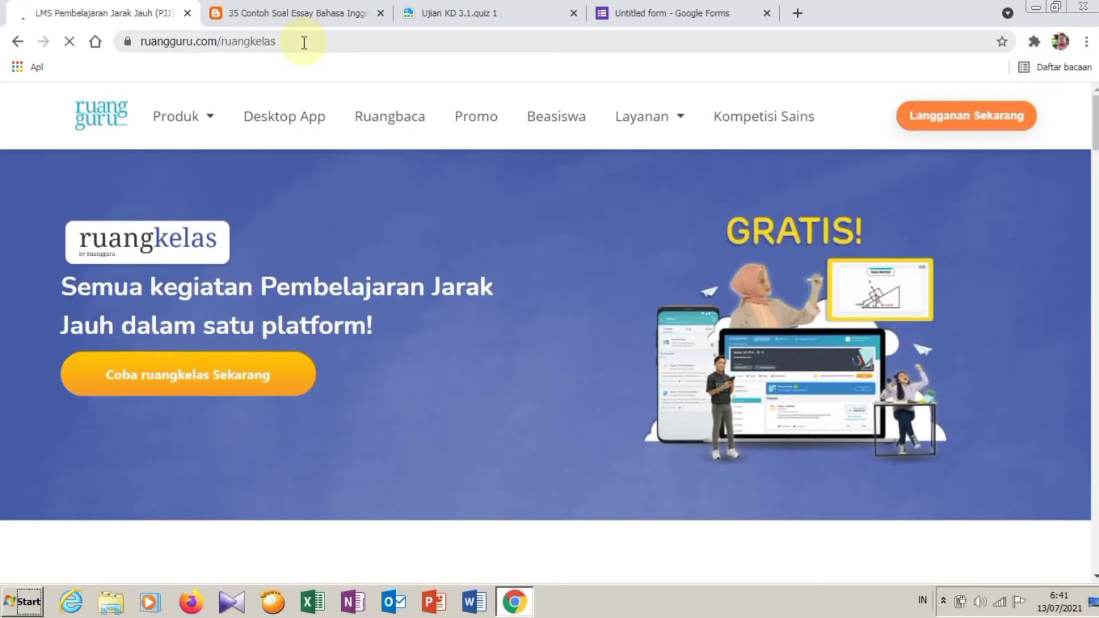
Step: Go to the Masuk login form and sign in with the teacher's e-mail and password
left_click(212, 387)
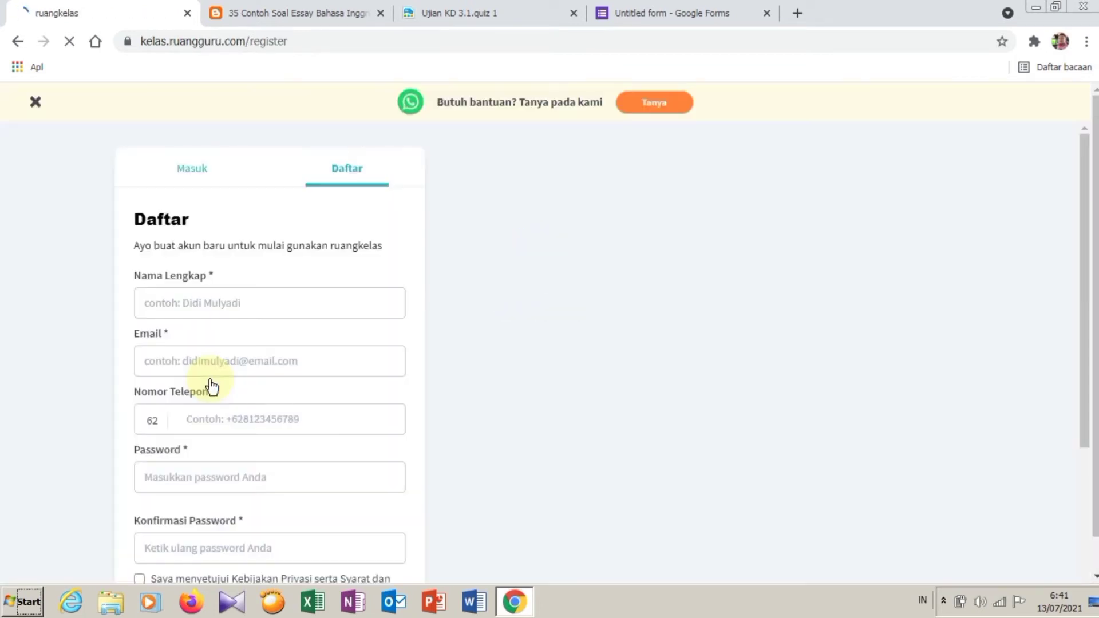
left_click(184, 178)
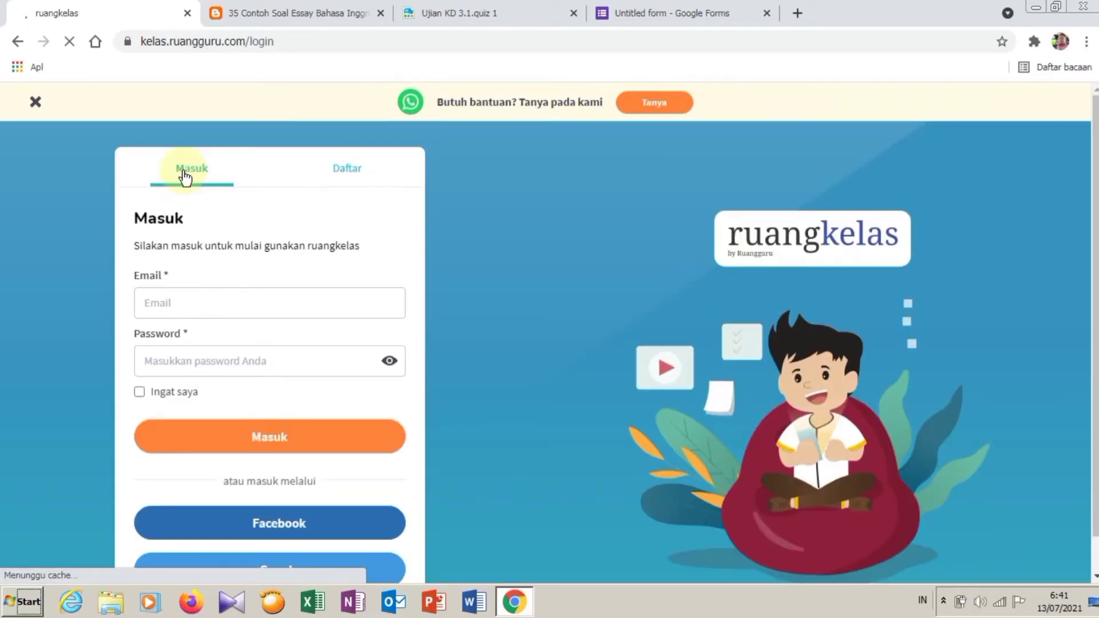
left_click(179, 302)
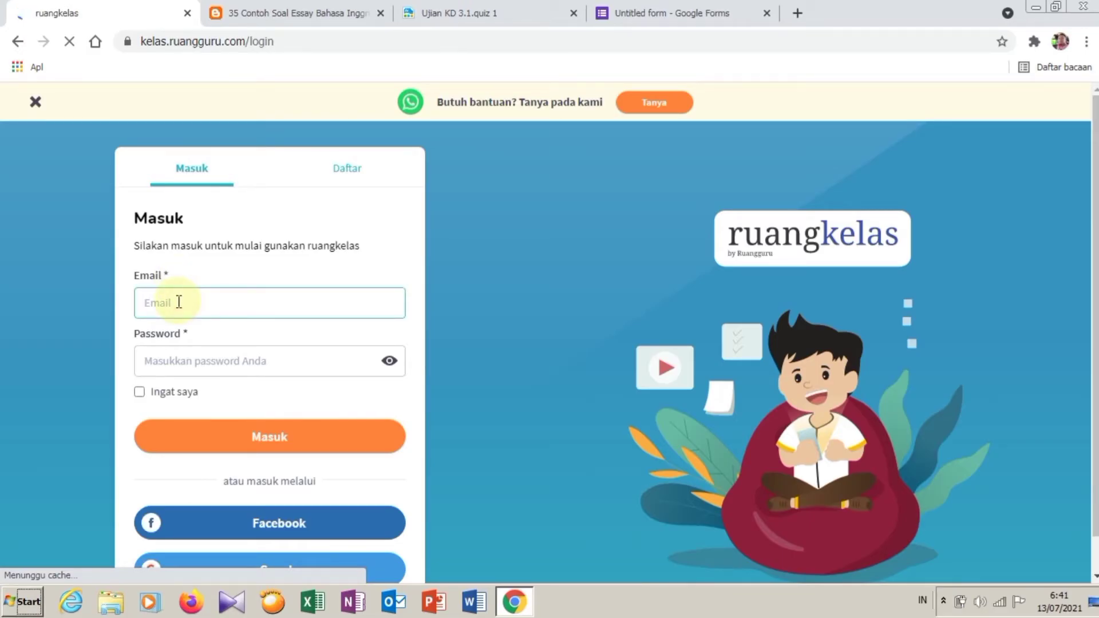
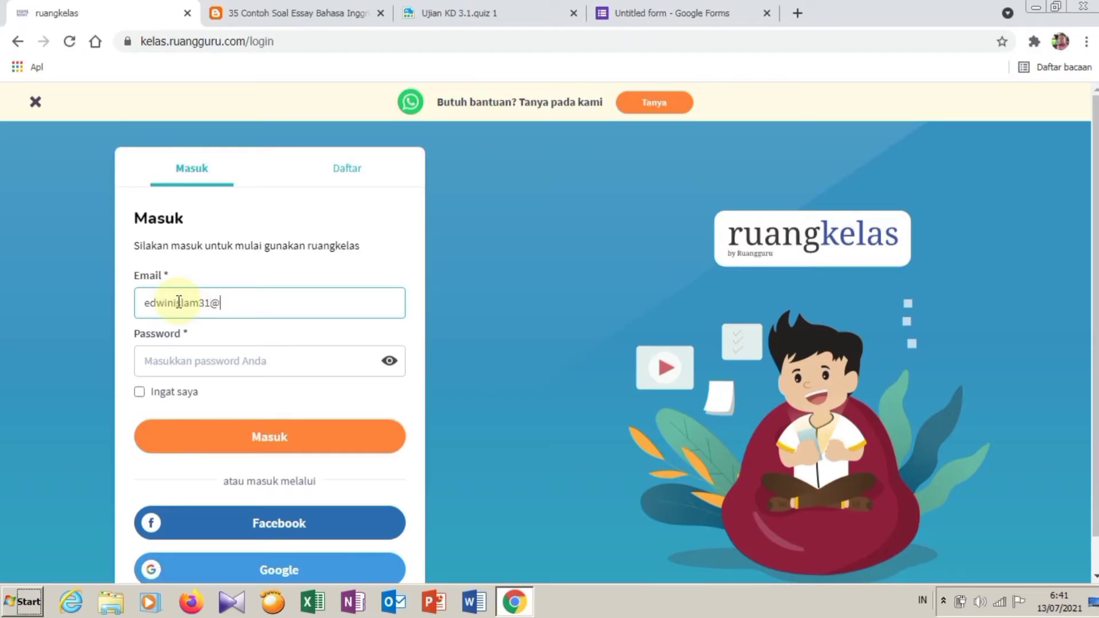
key("Tab")
type("•••••••")
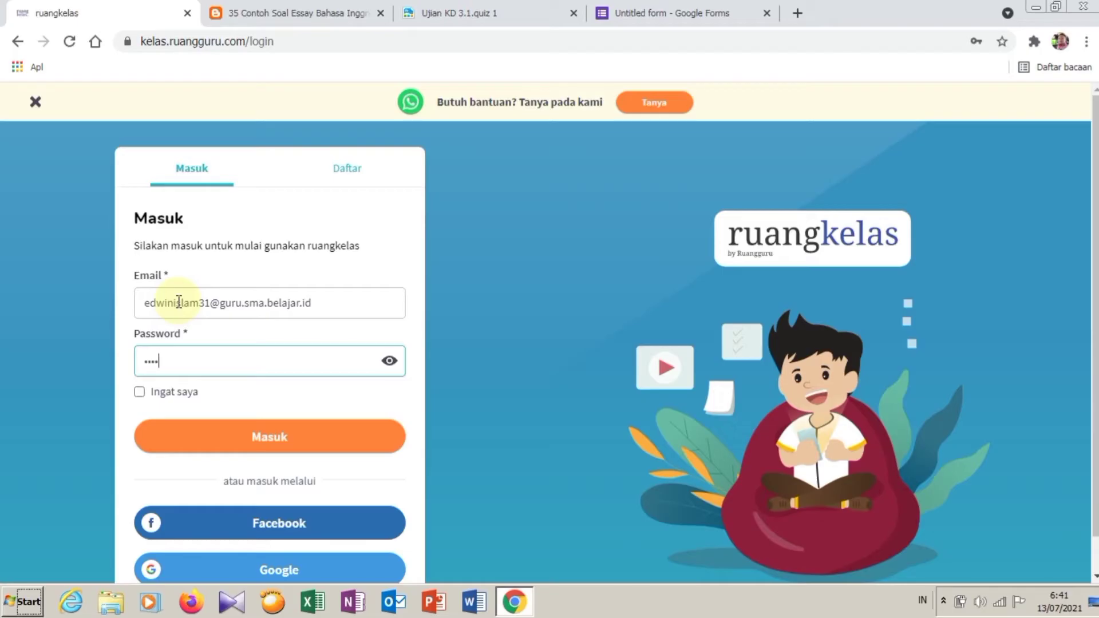
type("••••")
left_click(255, 436)
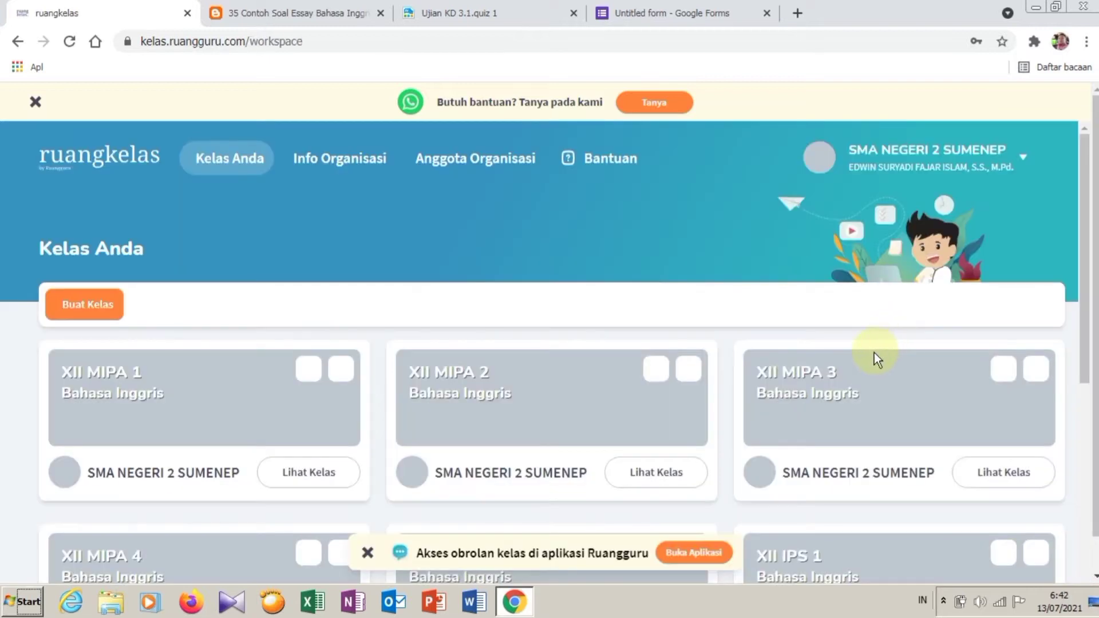
Step: Scroll the Kelas Anda list and open the XII Bahasa class timeline
scroll(810, 387, "down", 7)
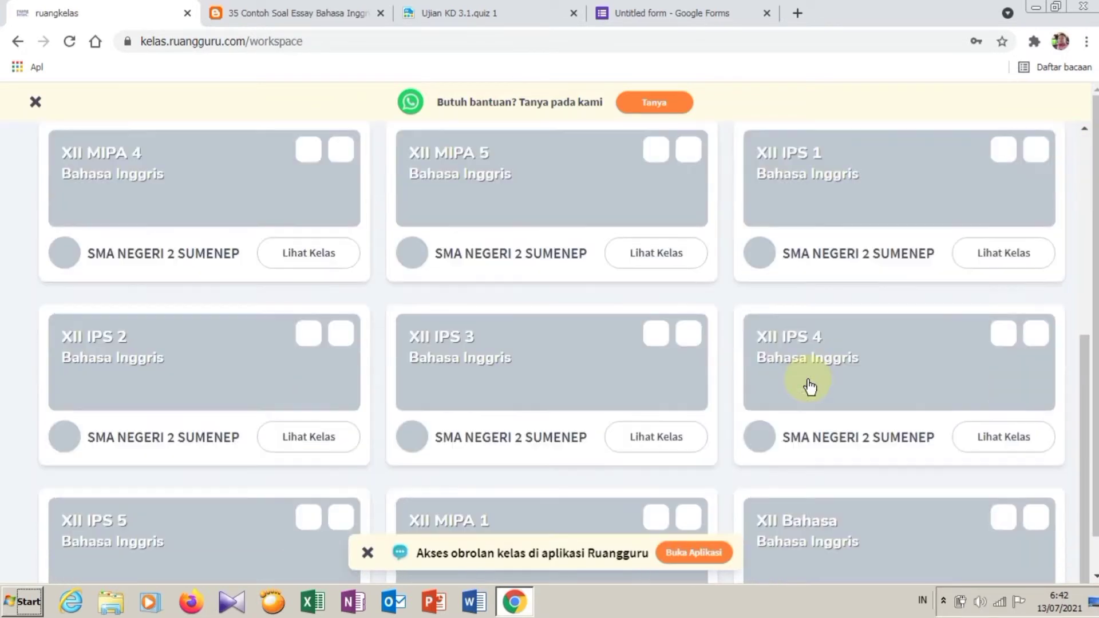
scroll(809, 380, "down", 2)
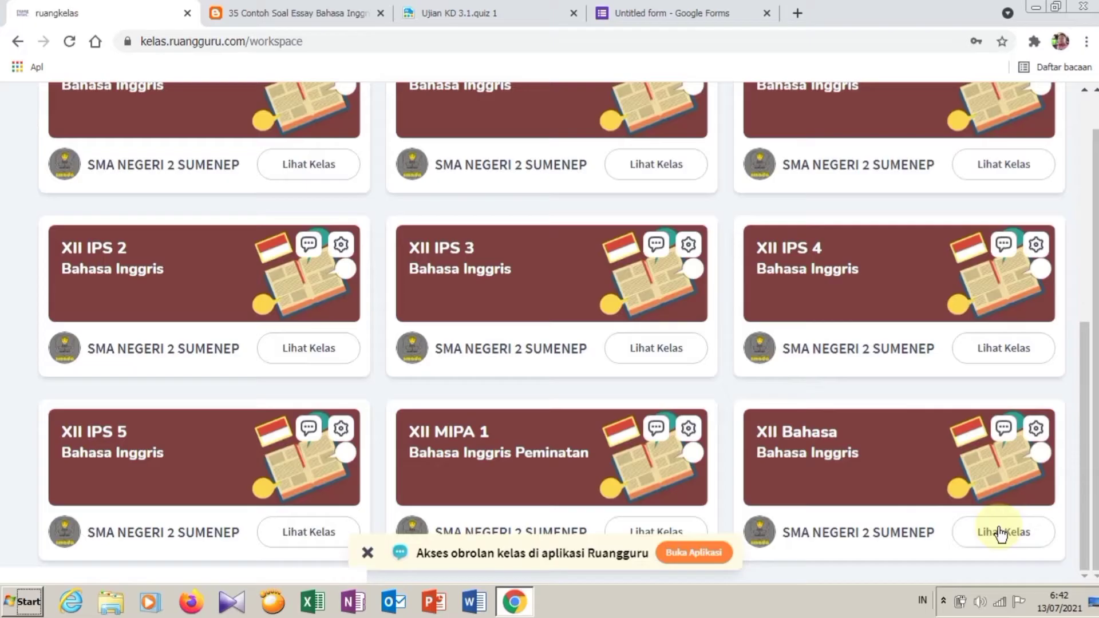
left_click(999, 532)
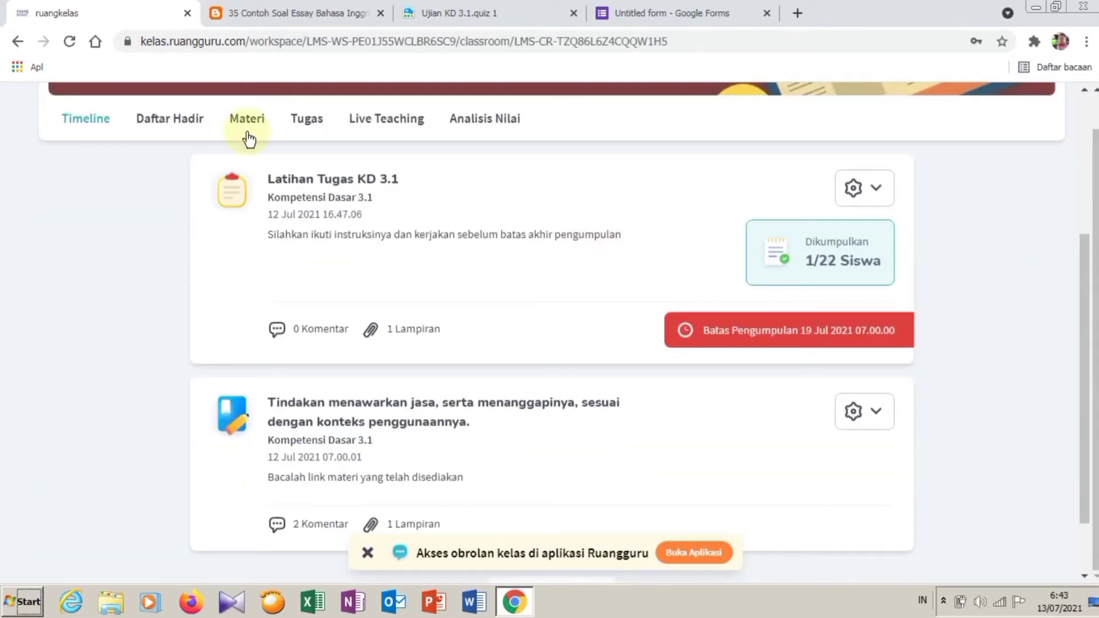
left_click_drag(1084, 281, 1081, 314)
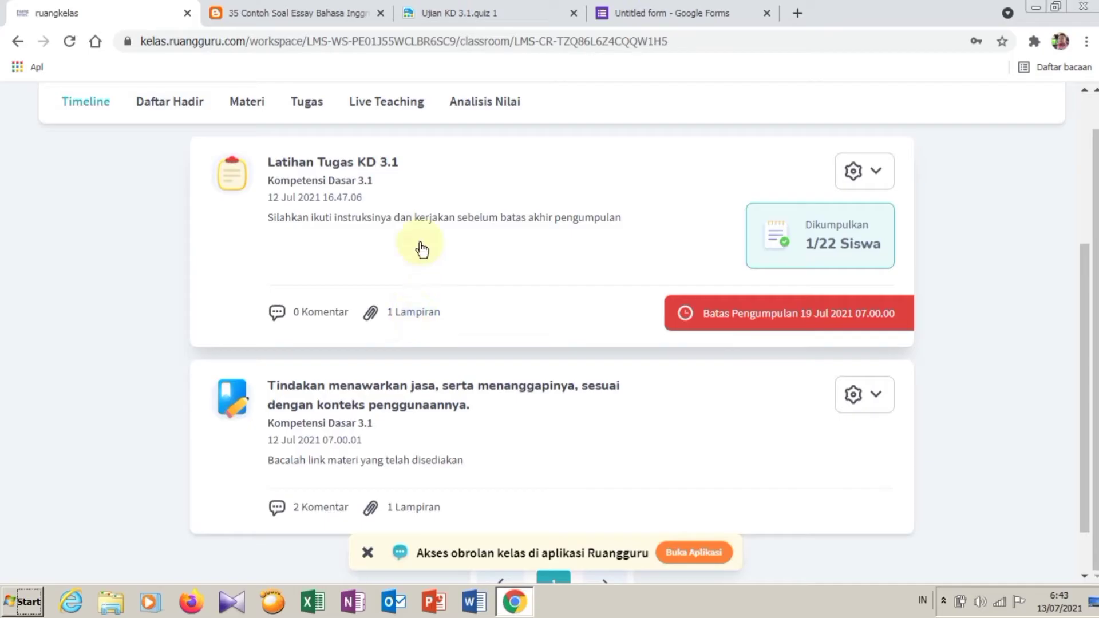
left_click_drag(1084, 351, 588, 253)
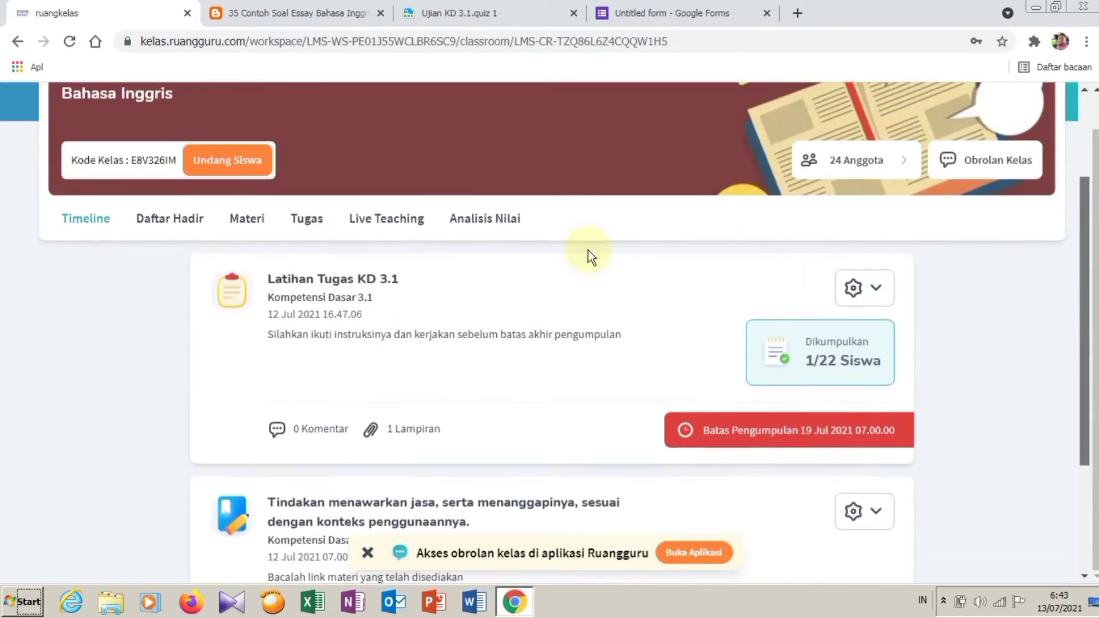
Step: Show the class's Tugas list and start a new assignment with Tambah Tugas
left_click(310, 223)
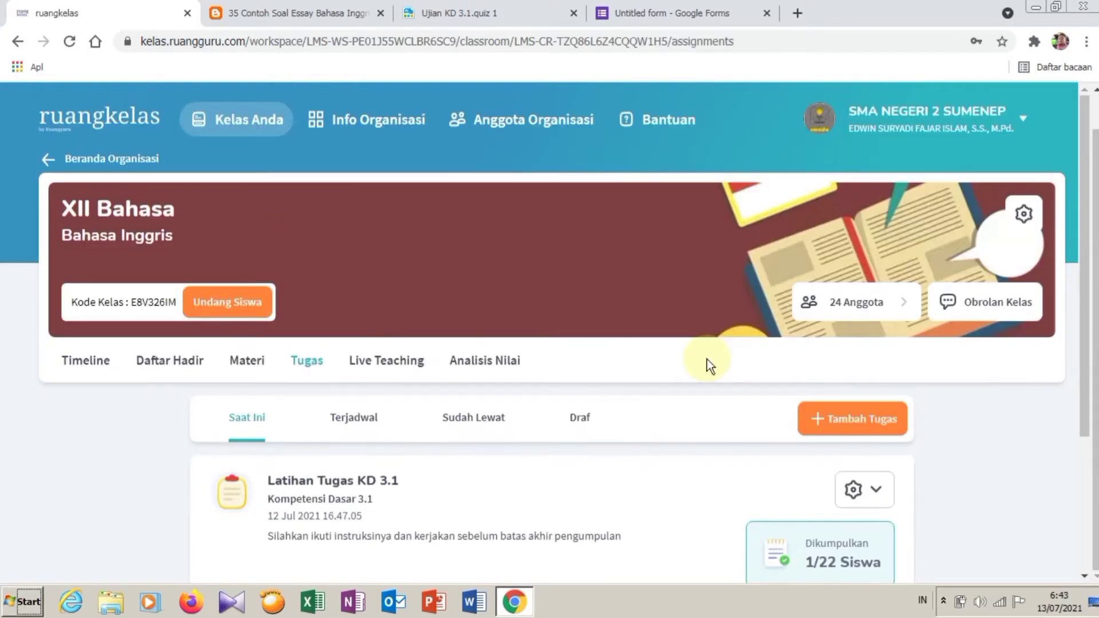
scroll(709, 365, "down", 3)
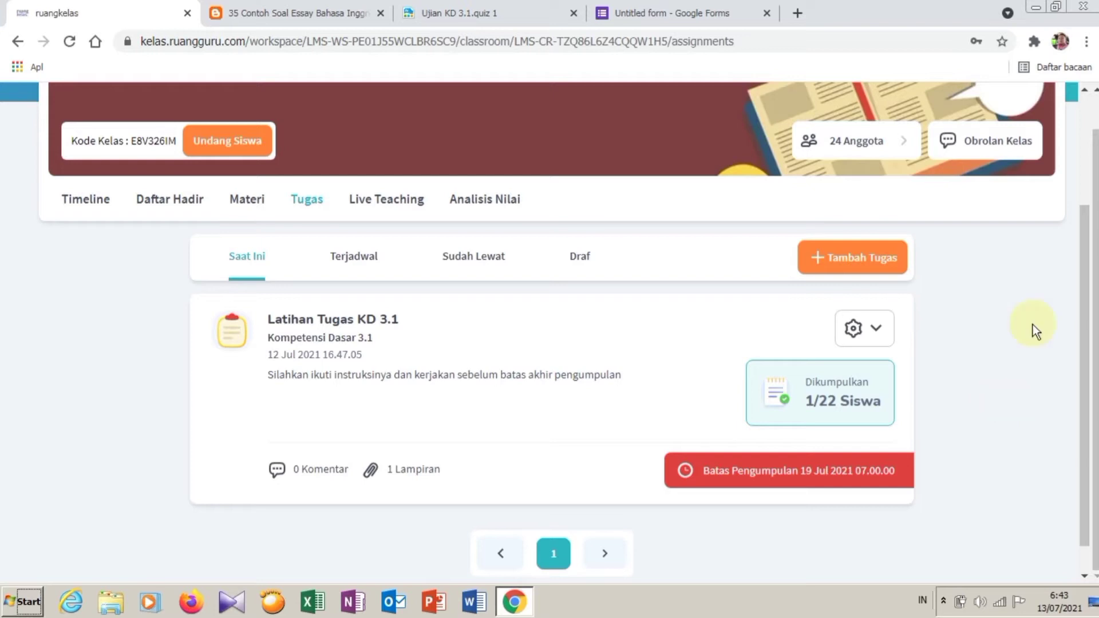
left_click(870, 264)
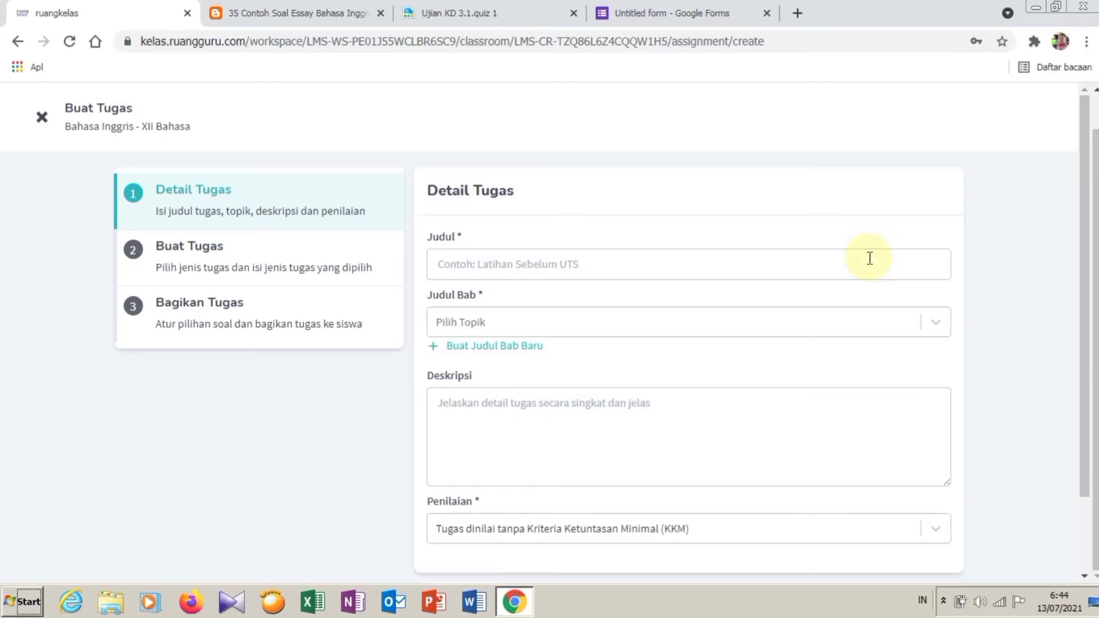
Step: Title the assignment 'Latihan Soal KD 3.1' and set chapter Kompetensi Dasar 3.1
left_click(869, 258)
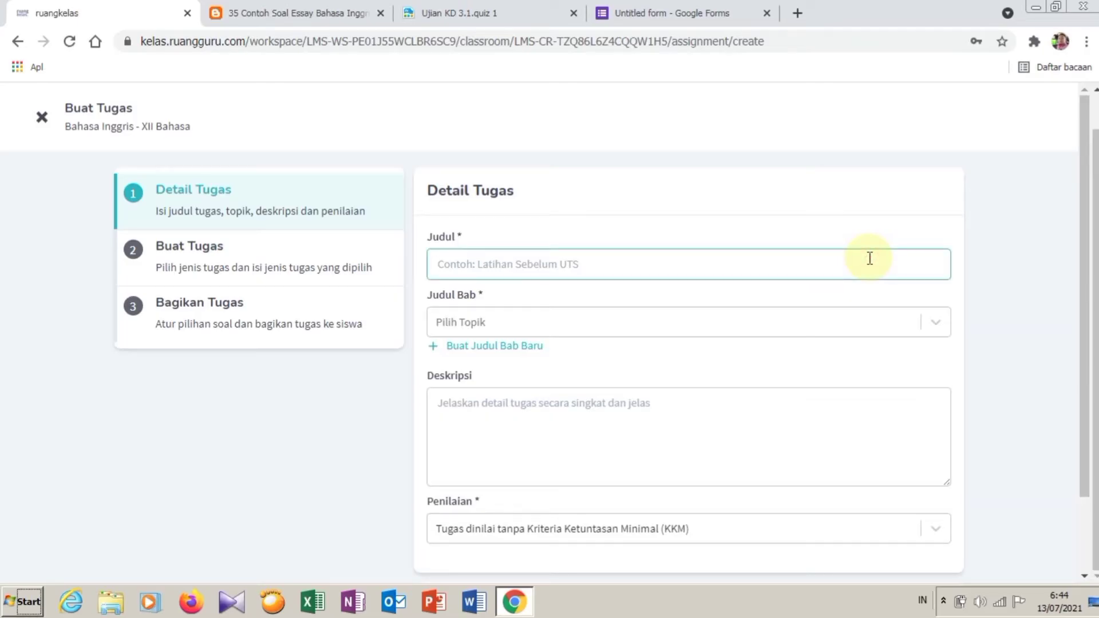
type("Latihan")
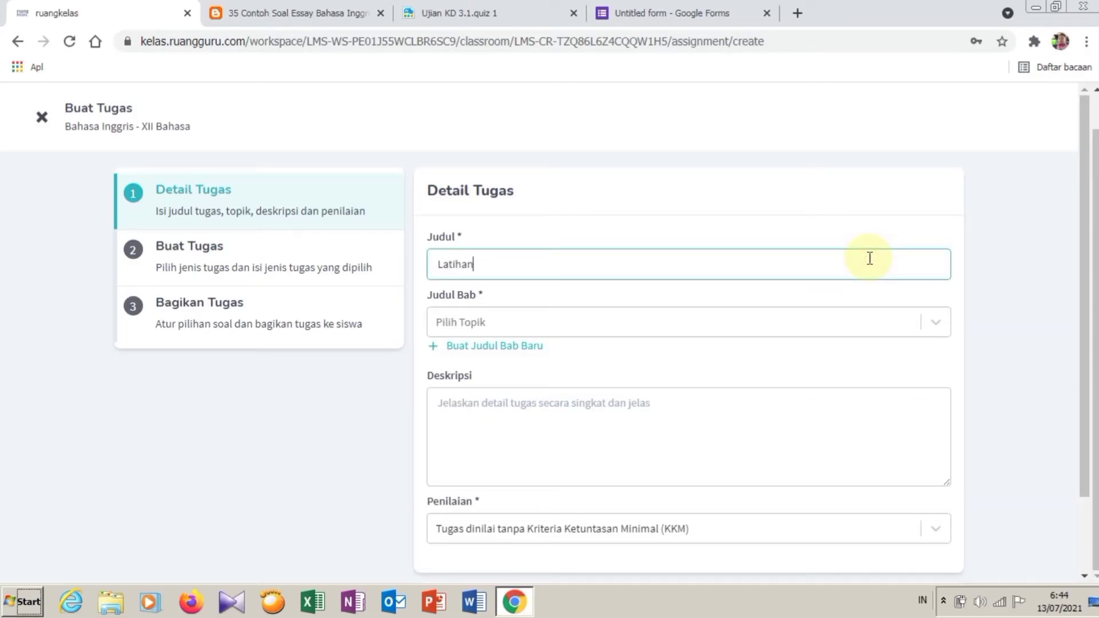
type(" Soal KD 3.1")
left_click(532, 322)
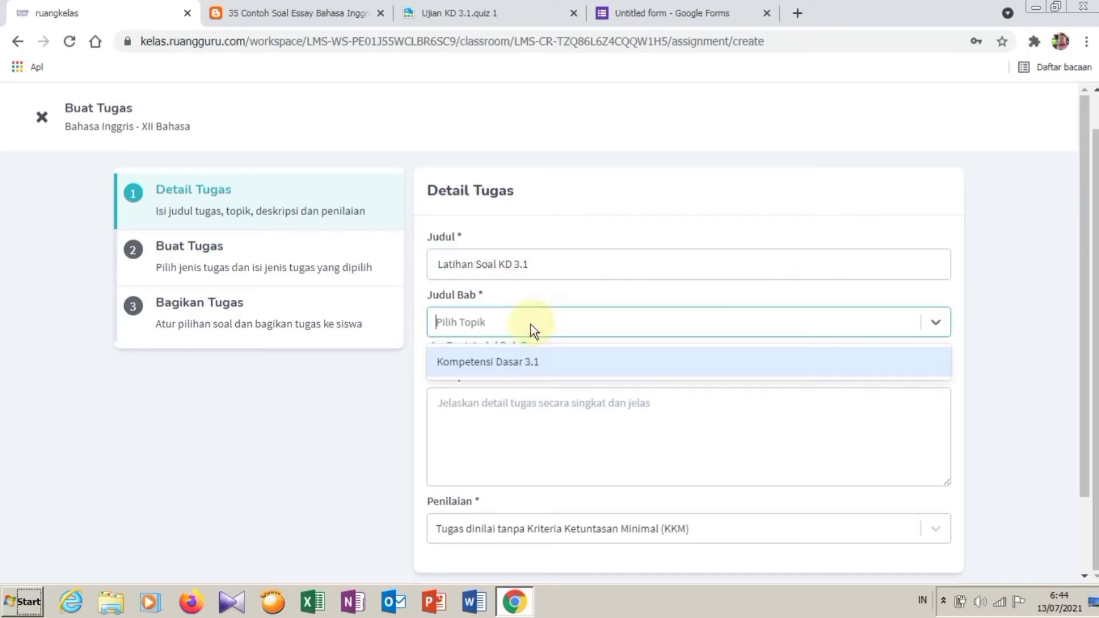
left_click(520, 362)
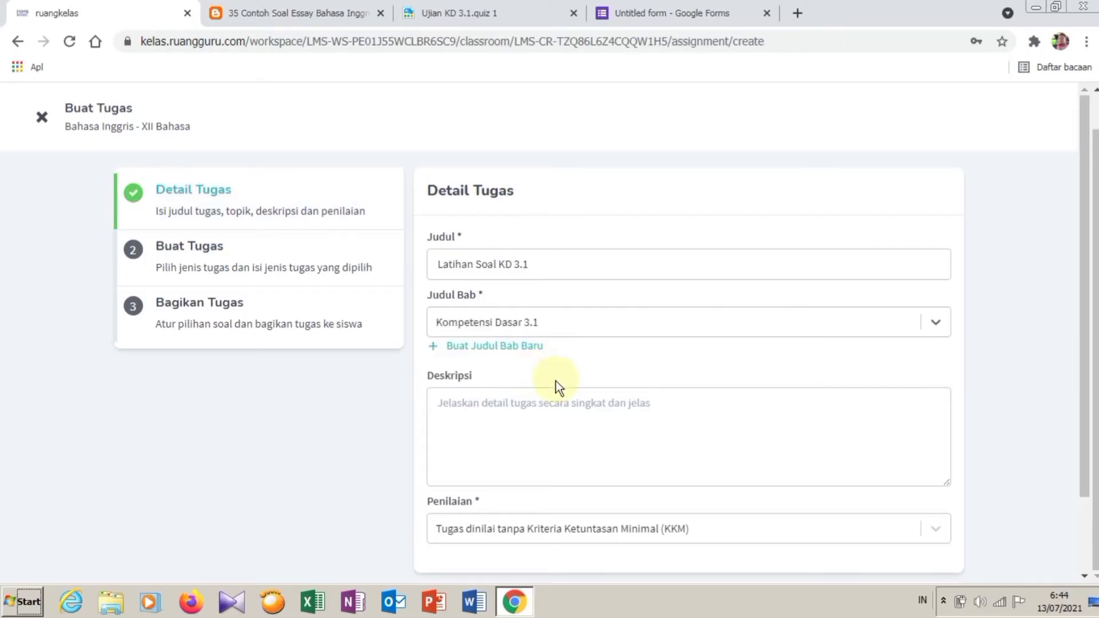
Step: Write a description asking students to work before the submission deadline (batas waktu pengumpulan)
left_click(548, 425)
type("Silahkan ikuti petunj")
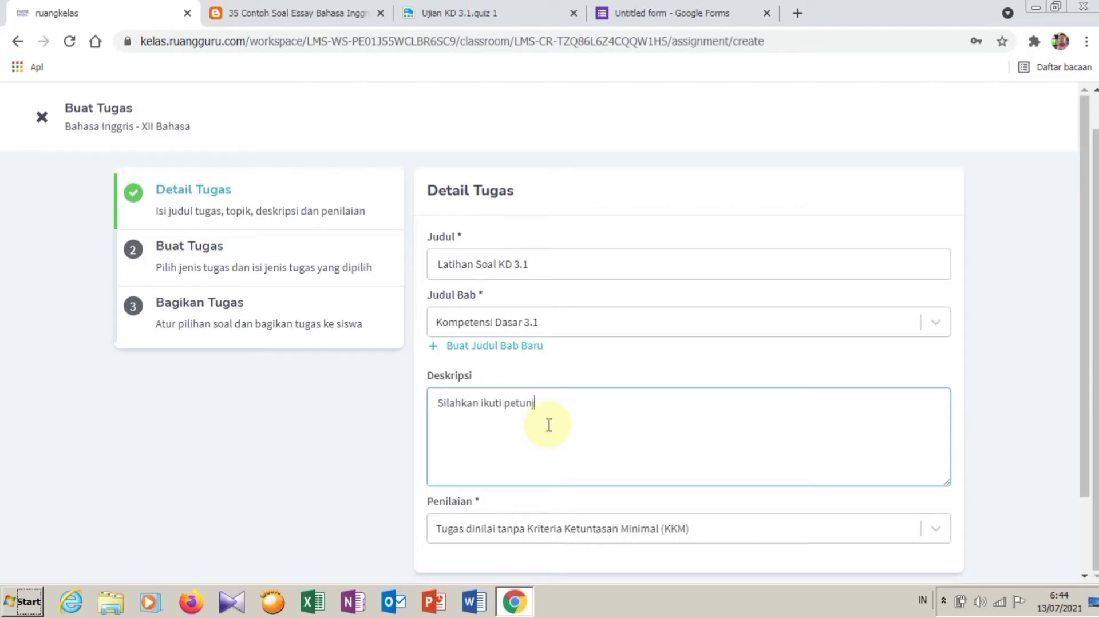
type("uknya dan ker")
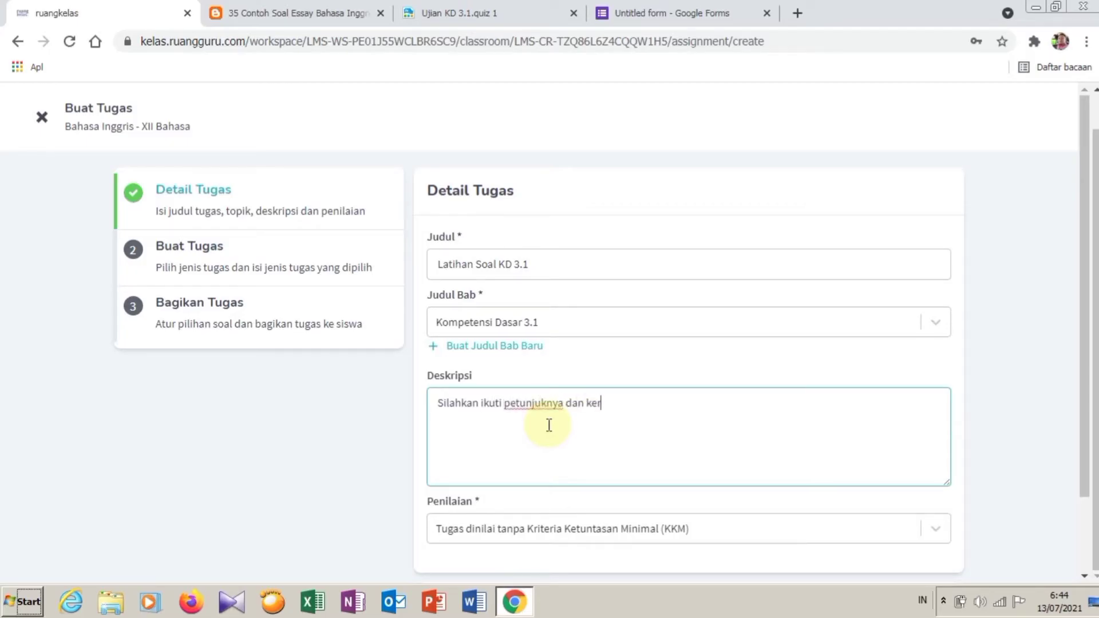
type("jakan sebelum batas")
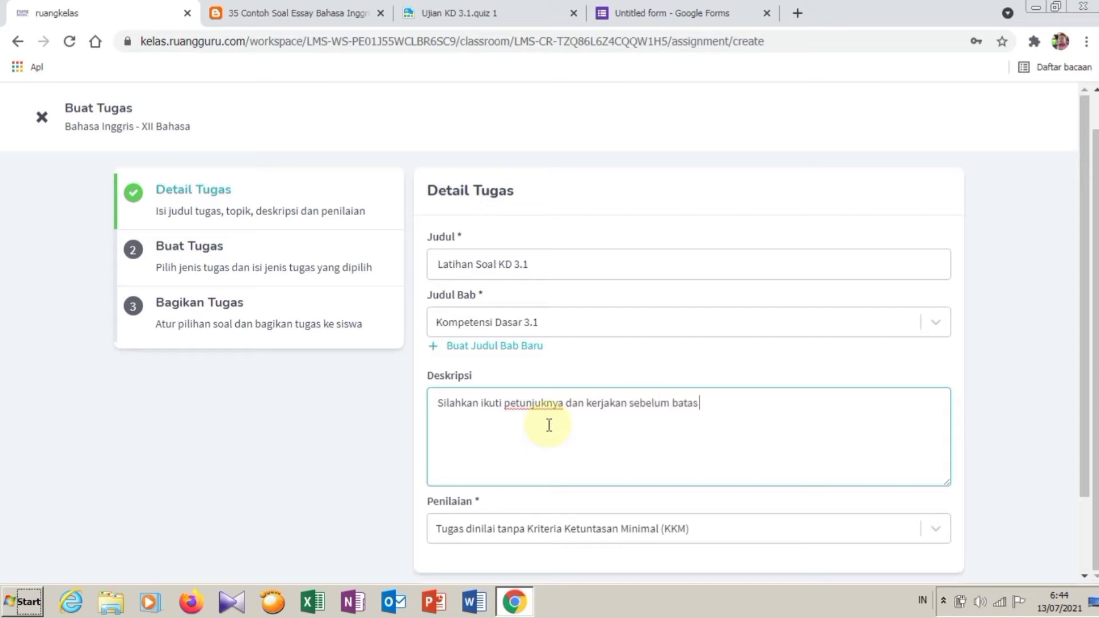
type(" waktu pe")
key("BackSpace")
key("BackSpace")
key("BackSpace")
type("umpulan")
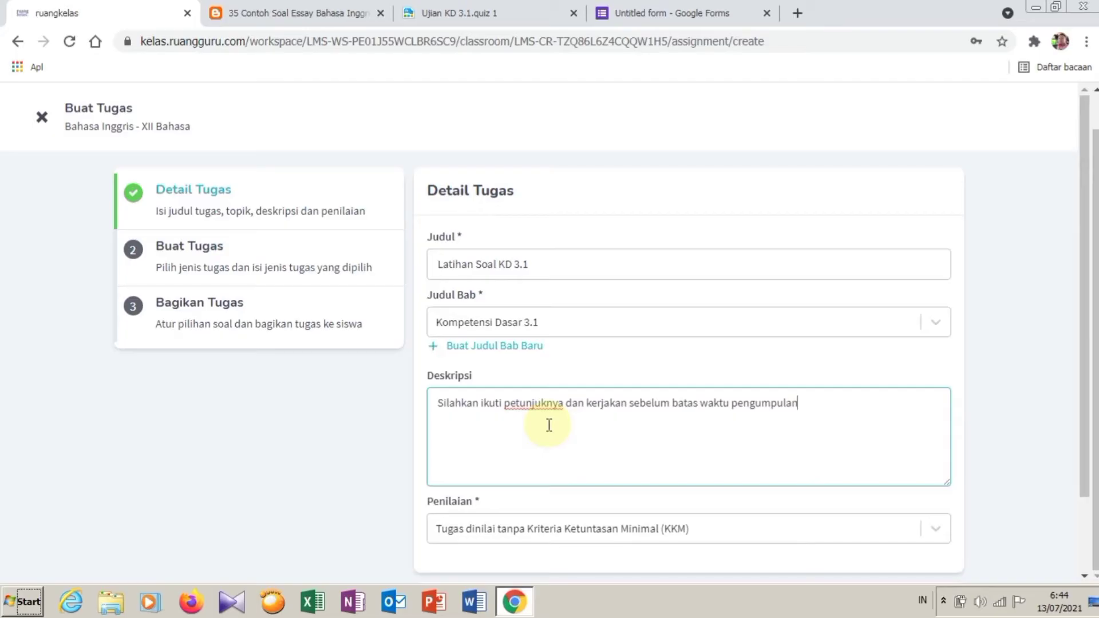
scroll(697, 429, "down", 2)
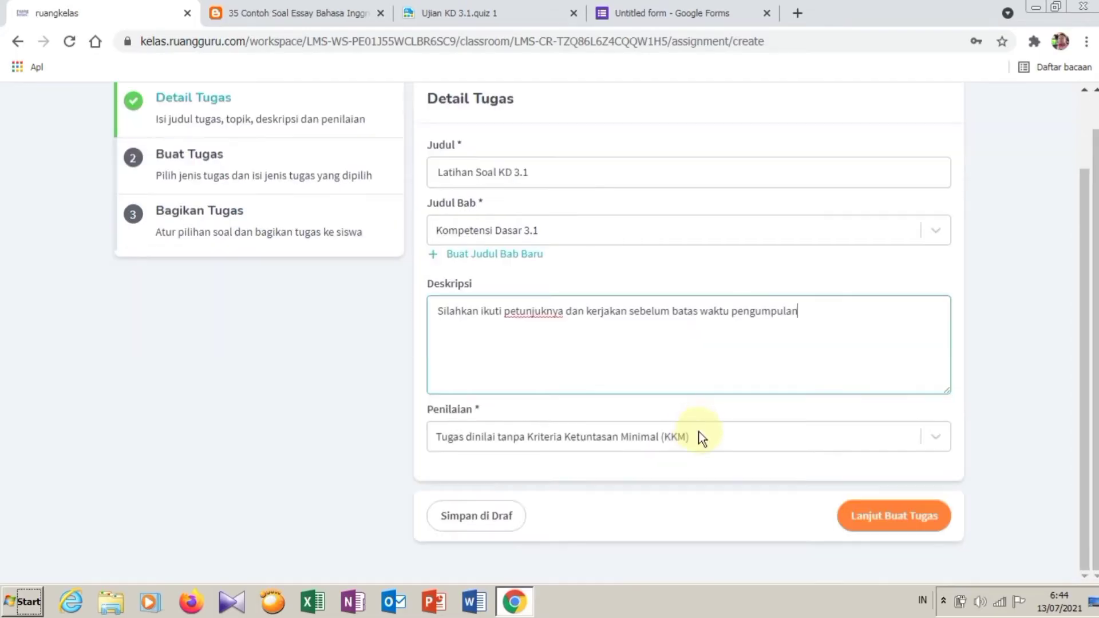
Step: Set grading to 'Tugas dinilai dengan KKM' with KKM 75 and continue to Buat Tugas
left_click(602, 439)
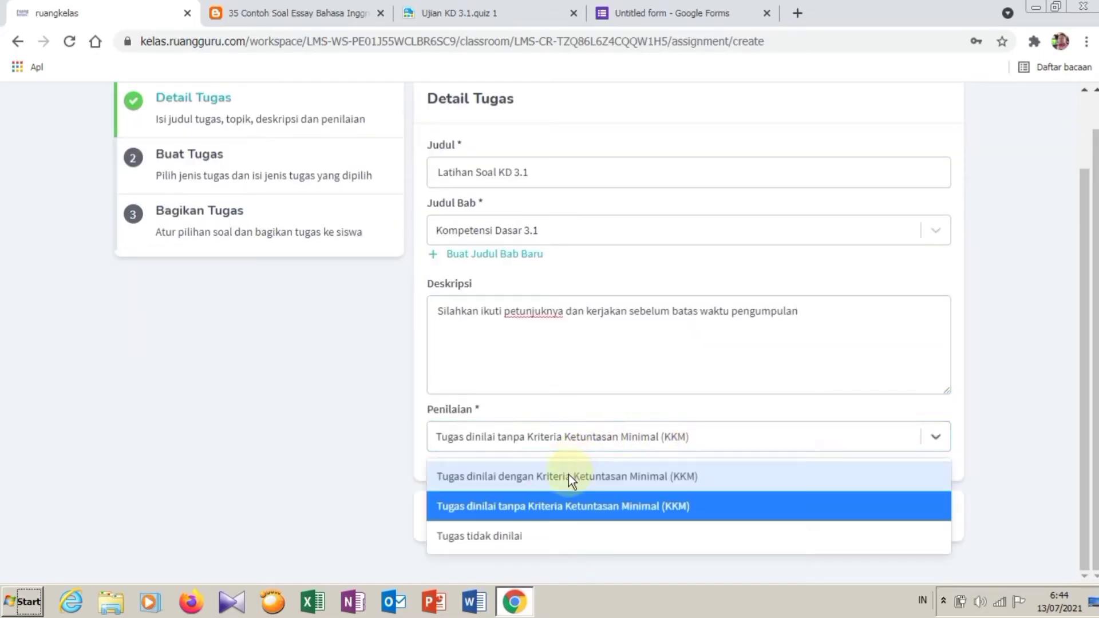
left_click(568, 479)
left_click(567, 490)
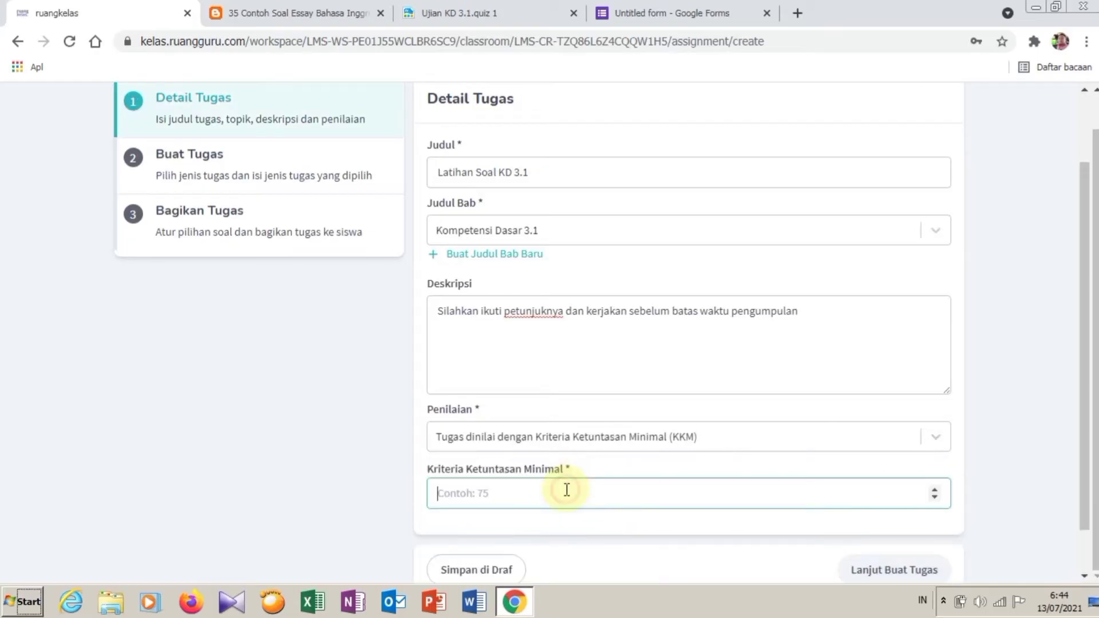
type("75")
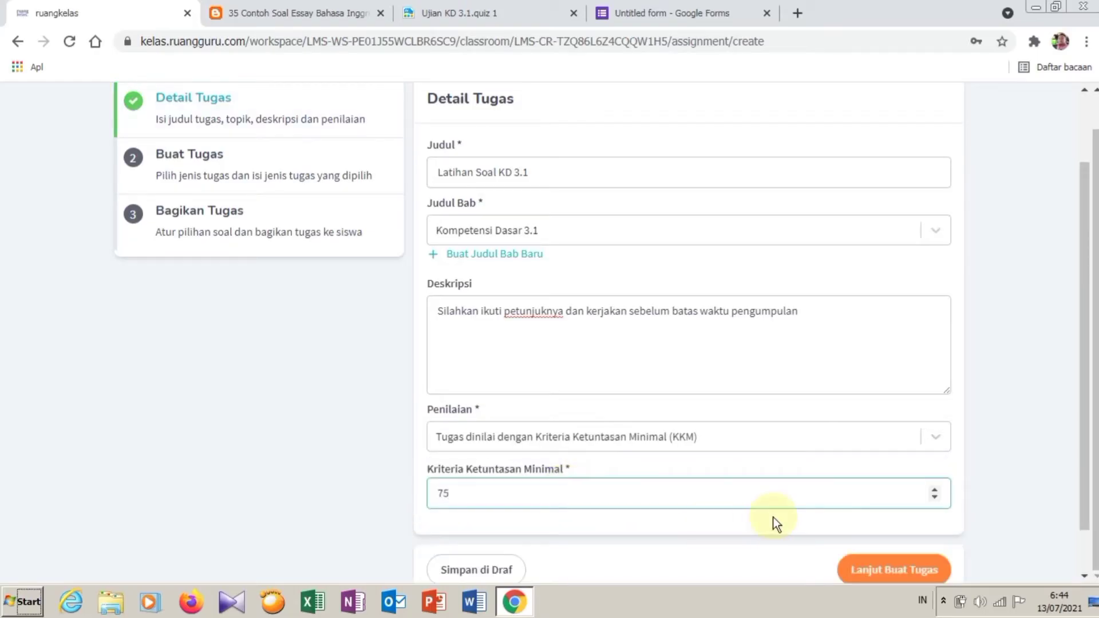
scroll(773, 518, "down", 1)
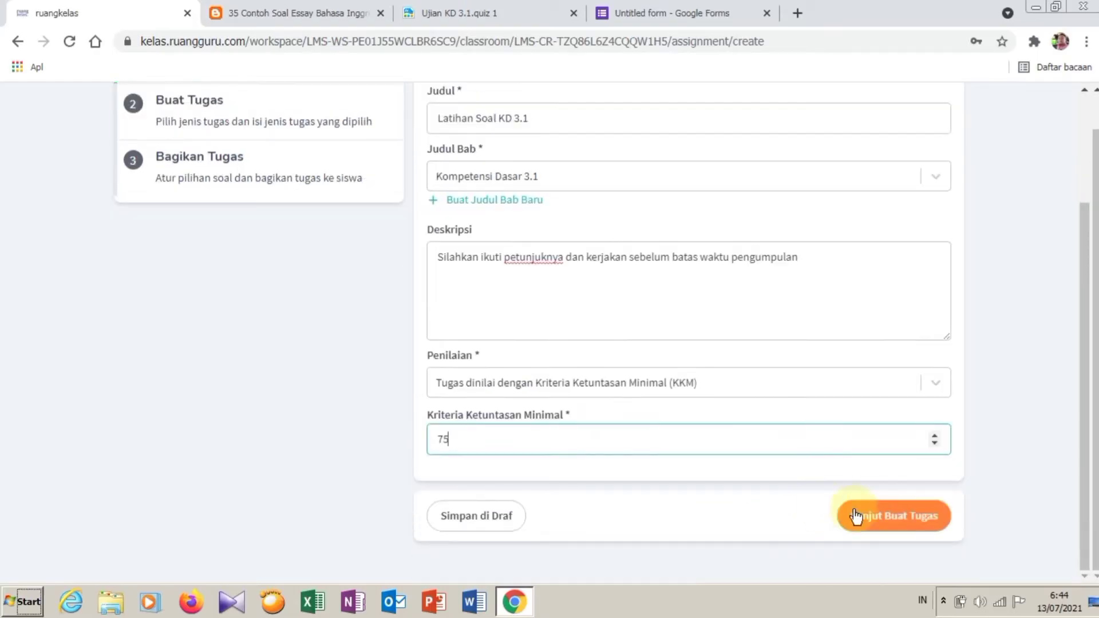
left_click(931, 526)
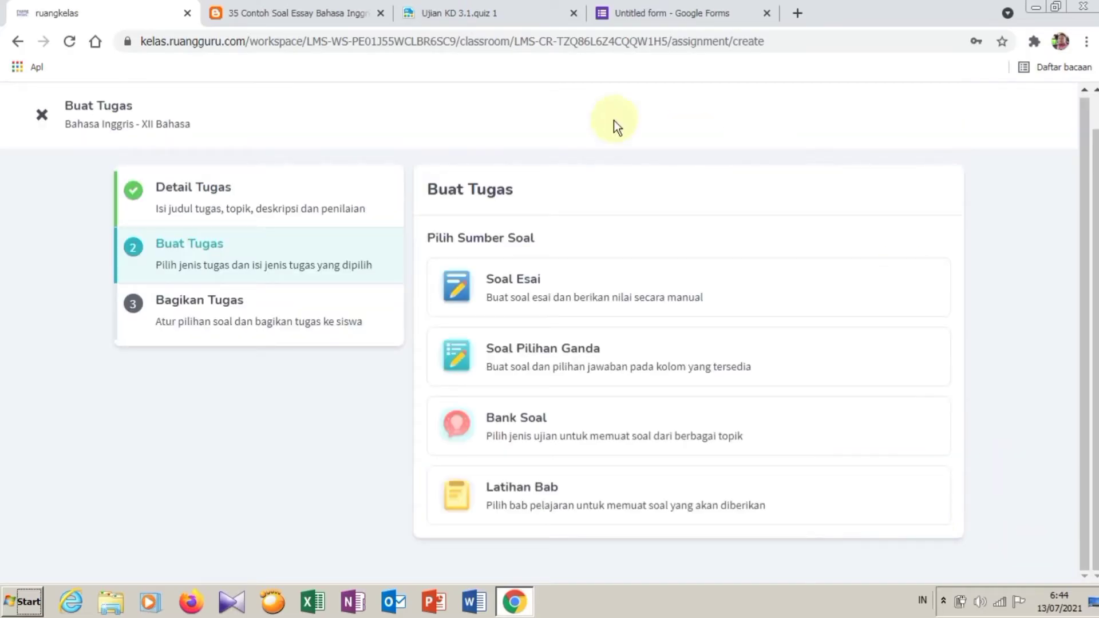
Step: Choose Soal Esai as the source and add essay question 1 worth 10 points
left_click(604, 292)
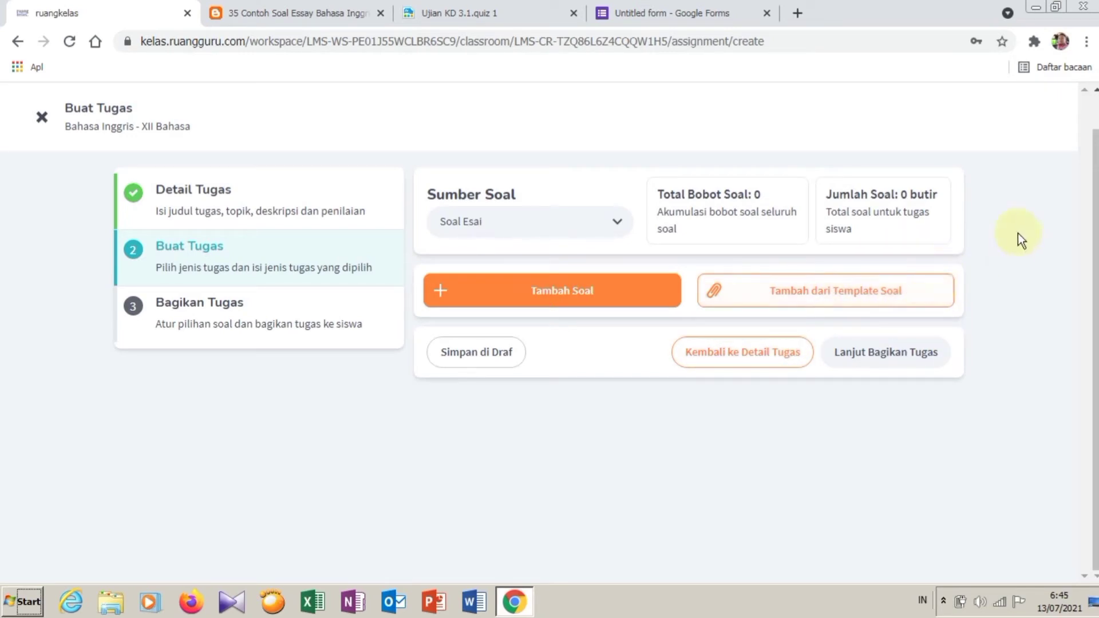
left_click(566, 297)
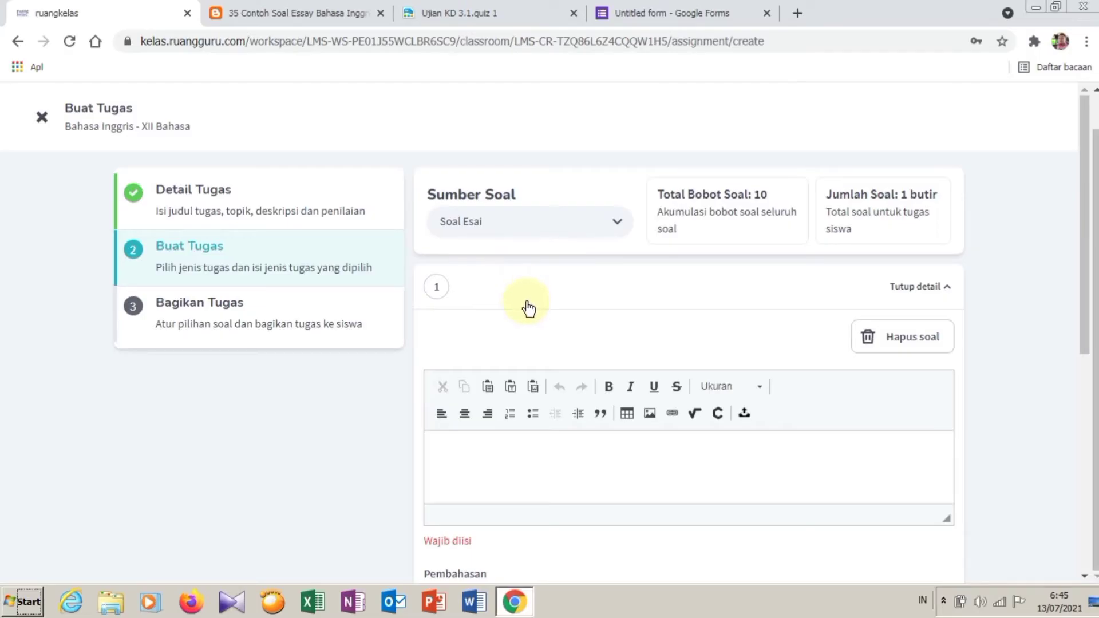
Step: Copy questions 11–20 with answers from the '35 Contoh Soal Essay' blog post, then return to ruangkelas
left_click(319, 14)
scroll(459, 385, "down", 10)
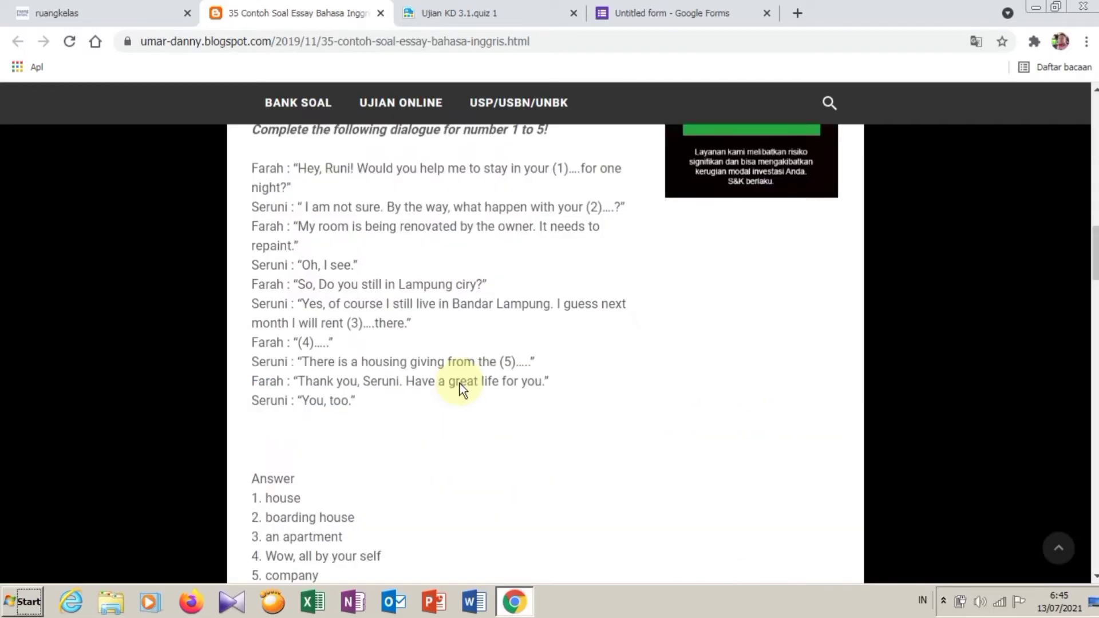
scroll(459, 384, "down", 15)
scroll(459, 384, "up", 10)
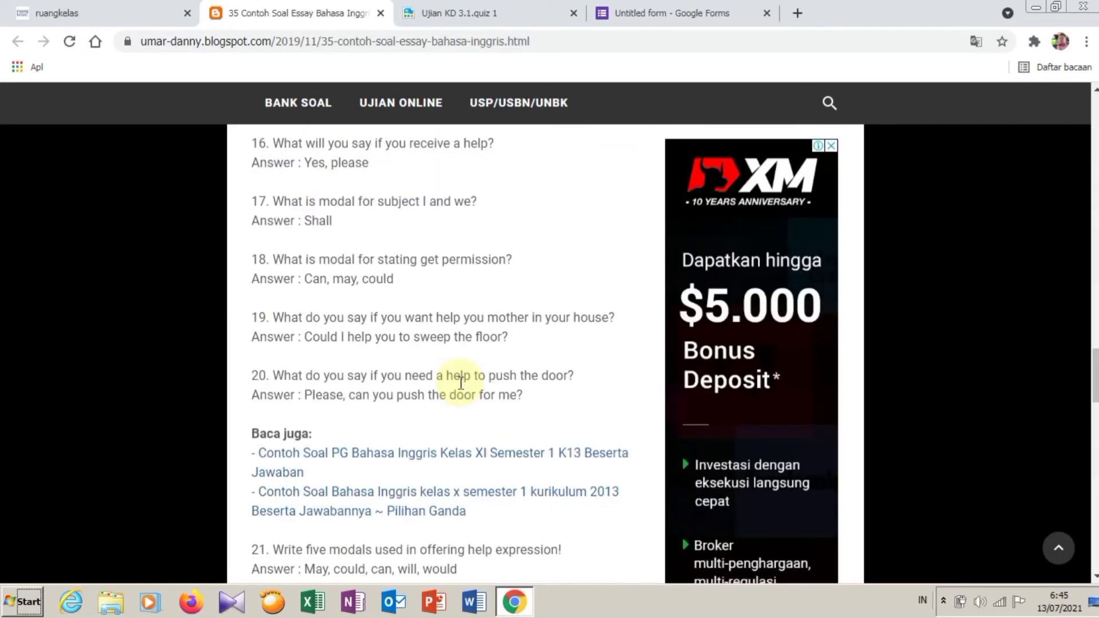
scroll(461, 382, "up", 4)
scroll(251, 380, "down", 1)
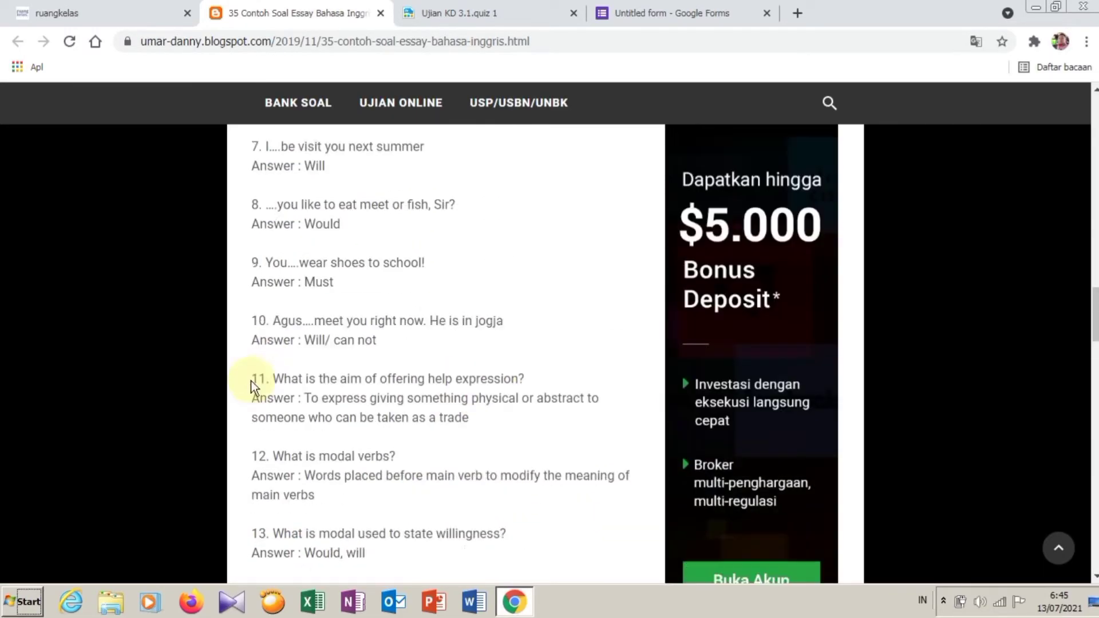
left_click_drag(252, 379, 408, 502)
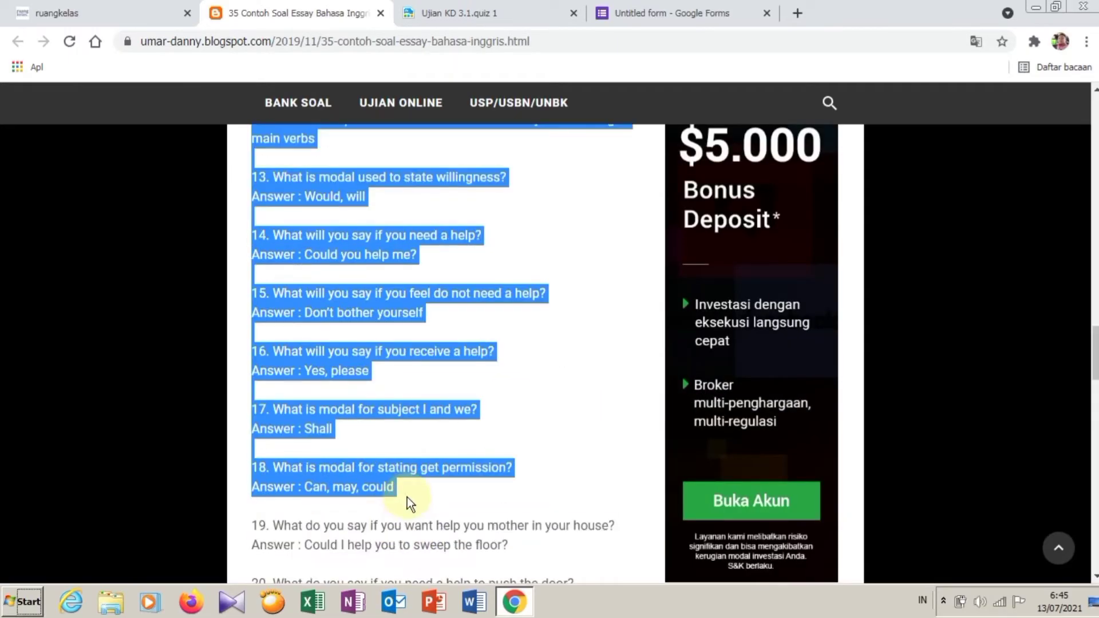
left_click_drag(436, 580, 501, 458)
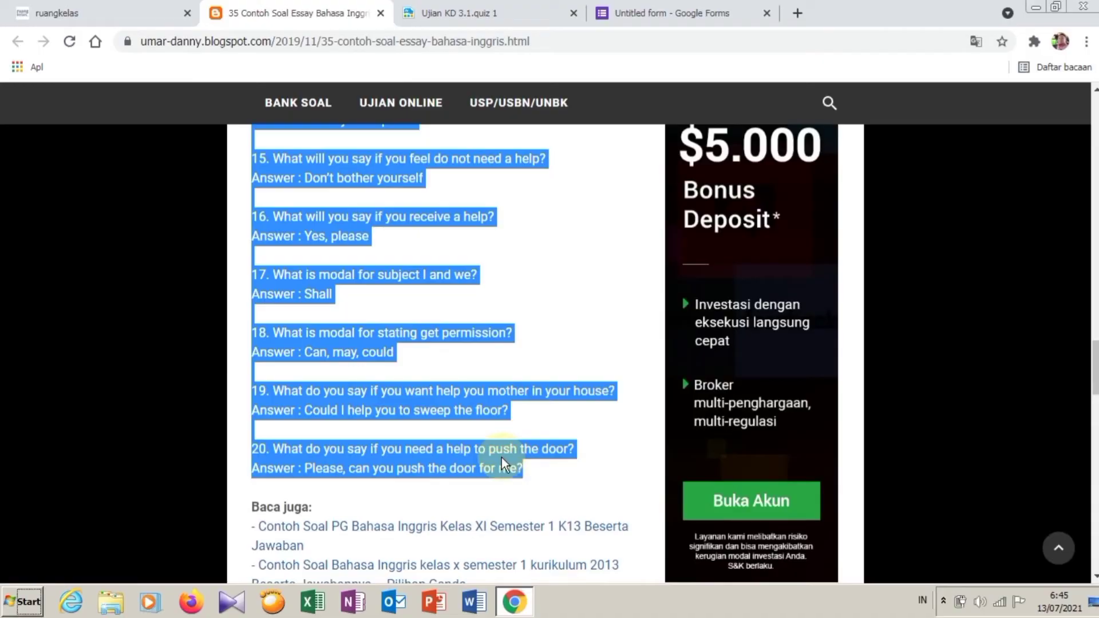
right_click(543, 449)
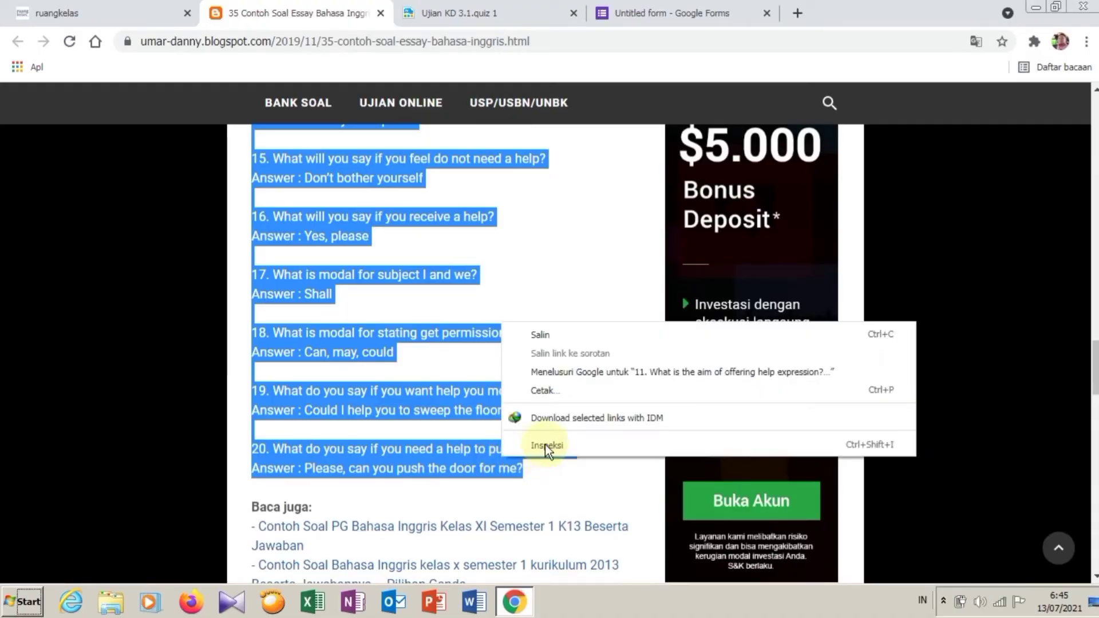
left_click(550, 338)
left_click(89, 12)
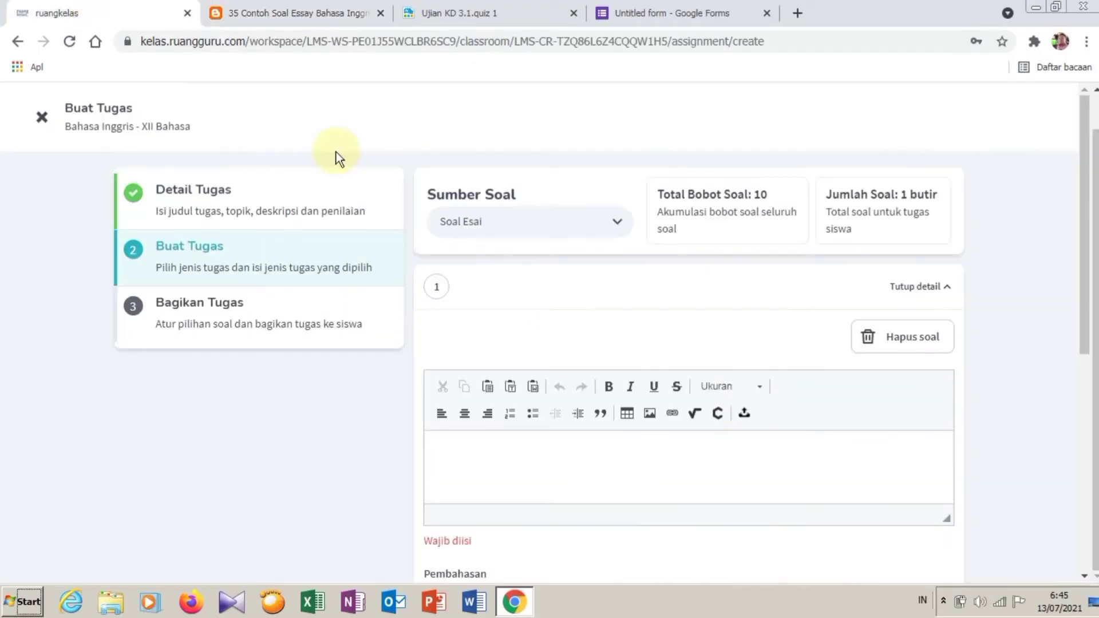
Step: Paste the copied questions 11–20 into question 1's body through the Tempel dialog
left_click(496, 453)
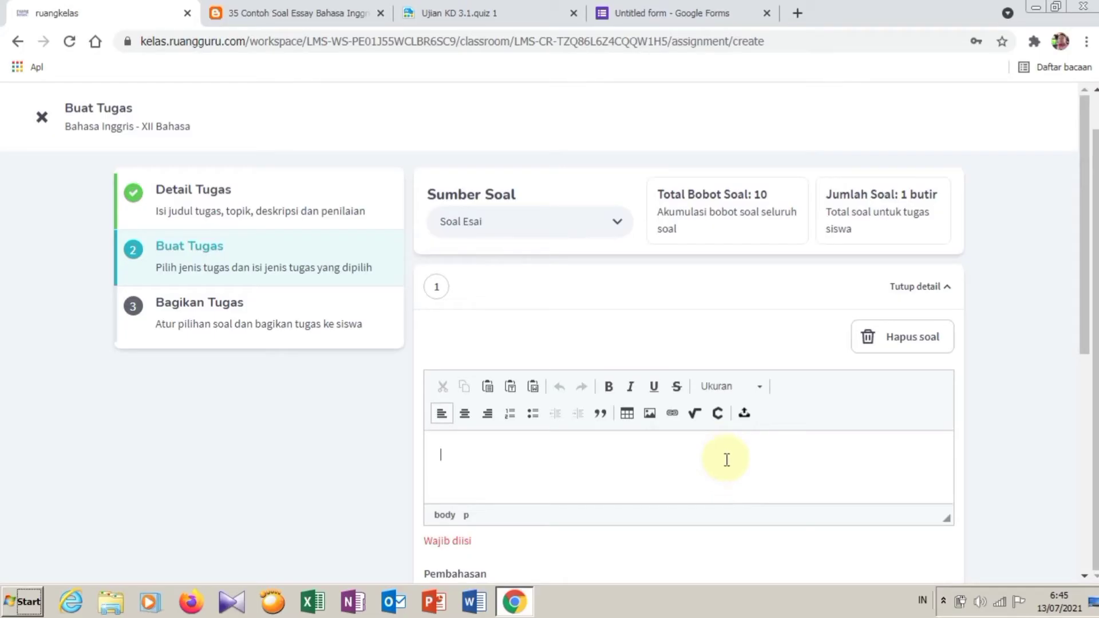
right_click(531, 462)
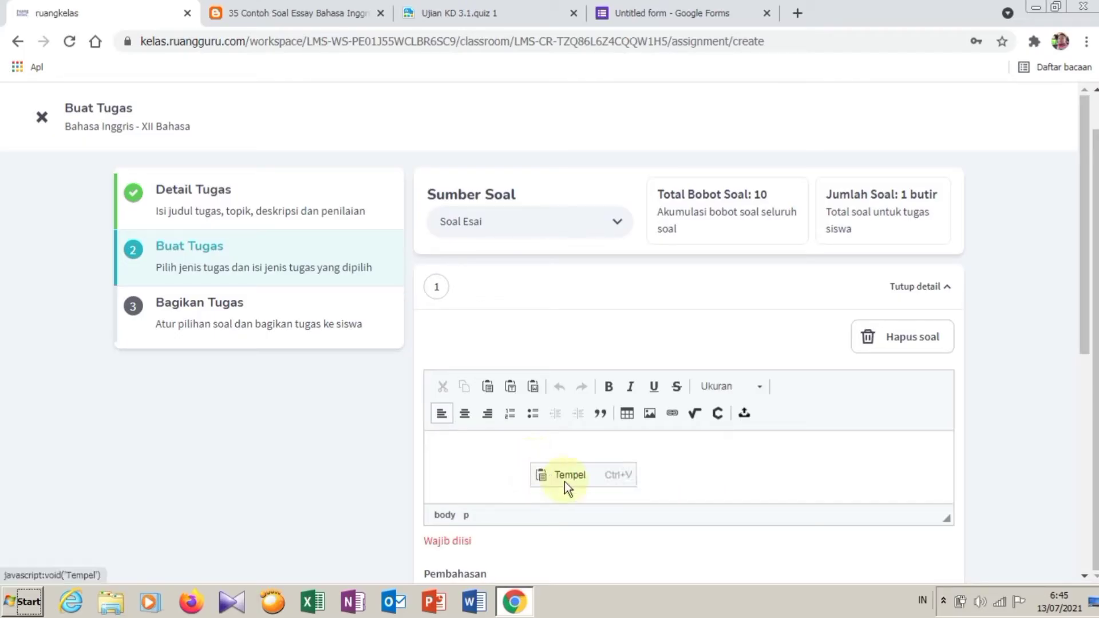
left_click(511, 386)
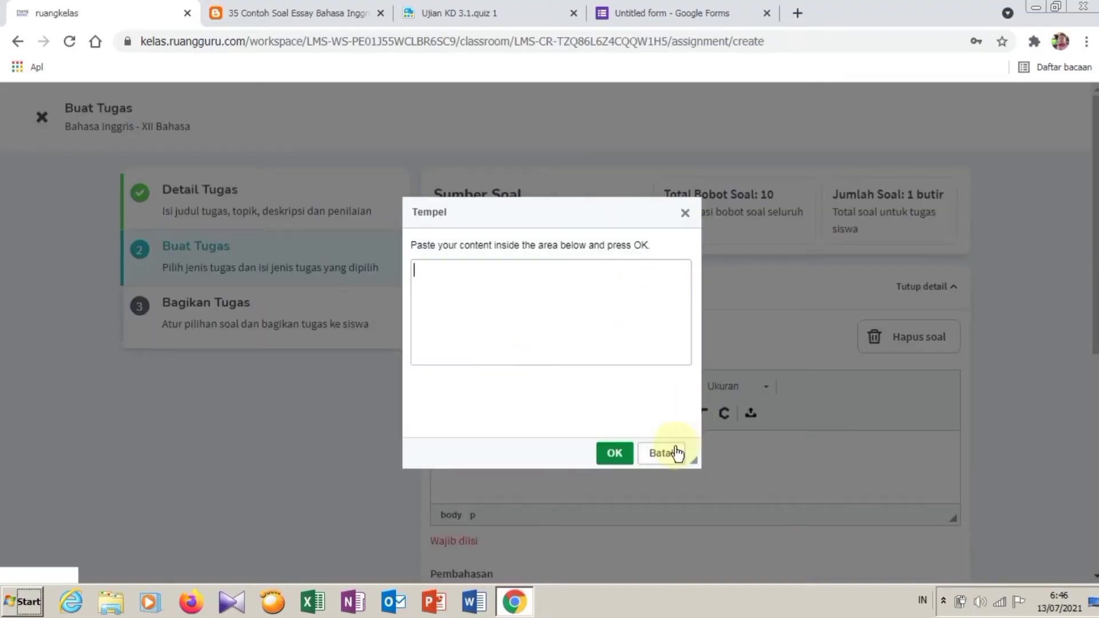
left_click(677, 454)
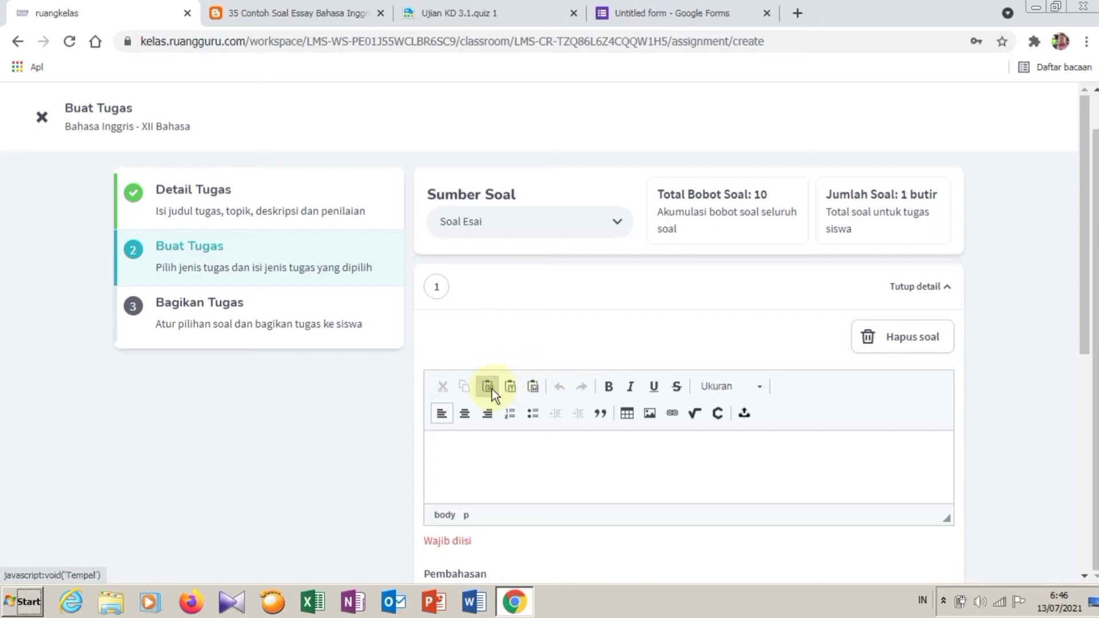
left_click(492, 389)
right_click(496, 286)
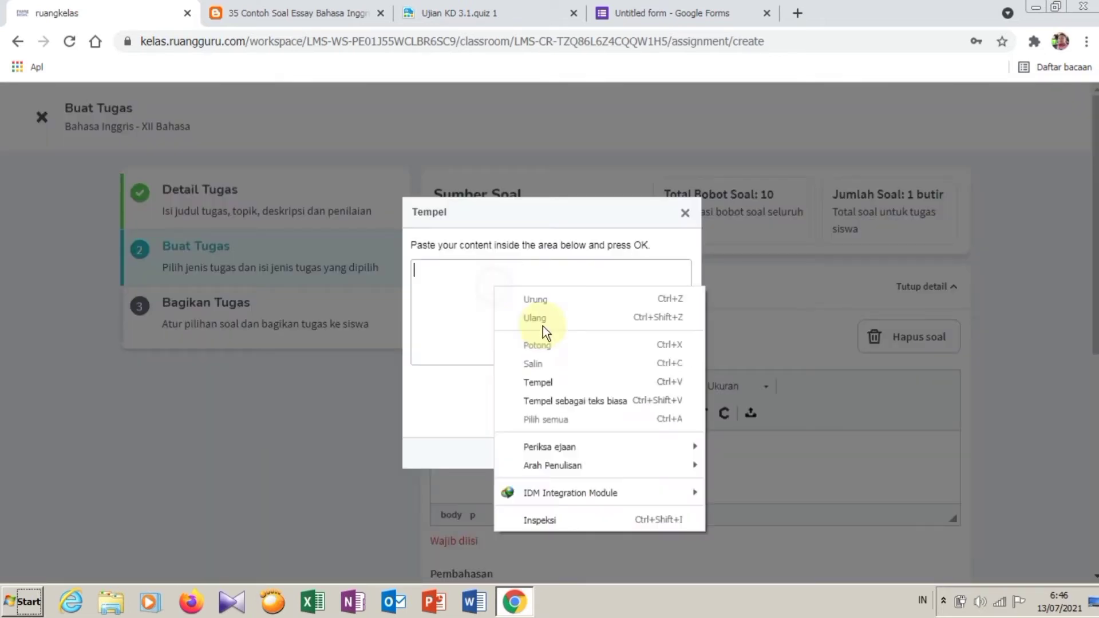
left_click(538, 382)
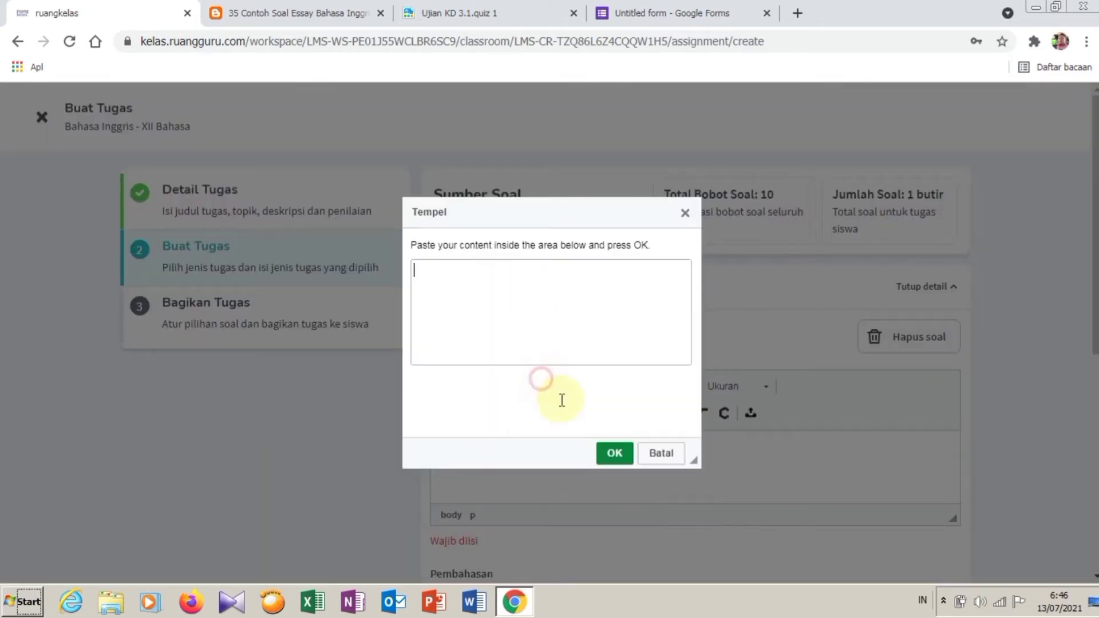
left_click(615, 454)
Step: Clear question 1's body and re-insert the questions as plain text
scroll(642, 476, "up", 8)
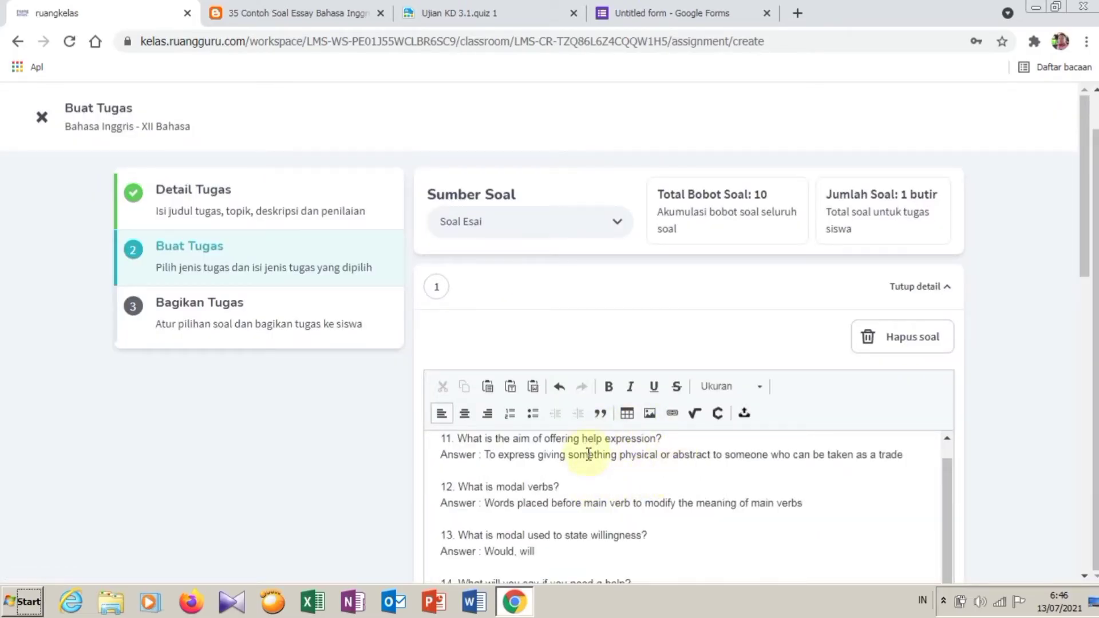
key("ctrl+a")
key("Delete")
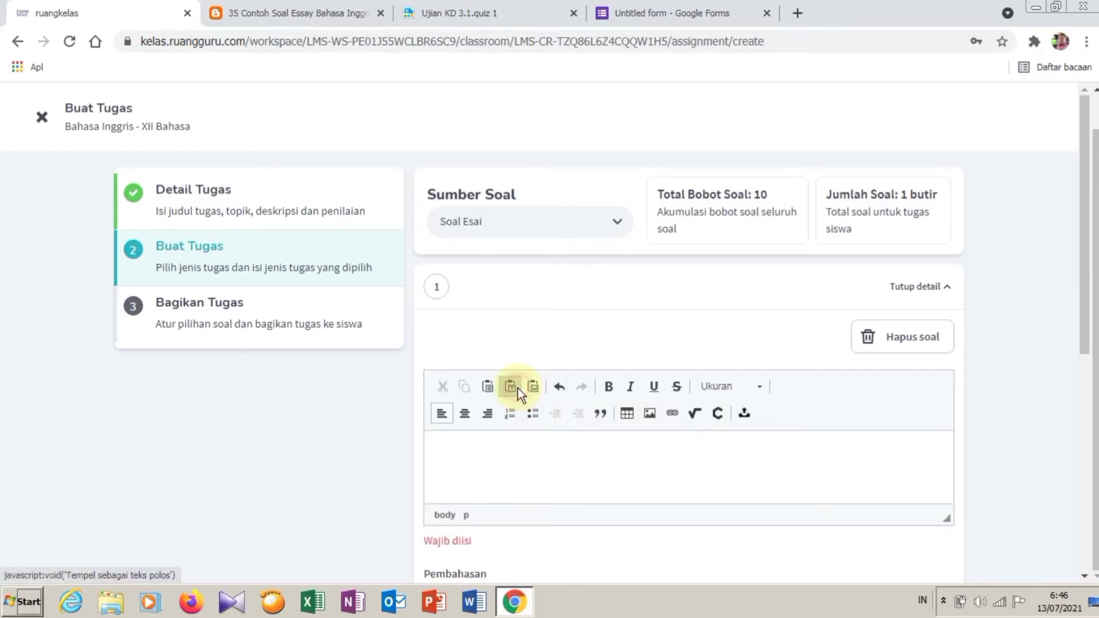
left_click(517, 388)
key("ctrl+v")
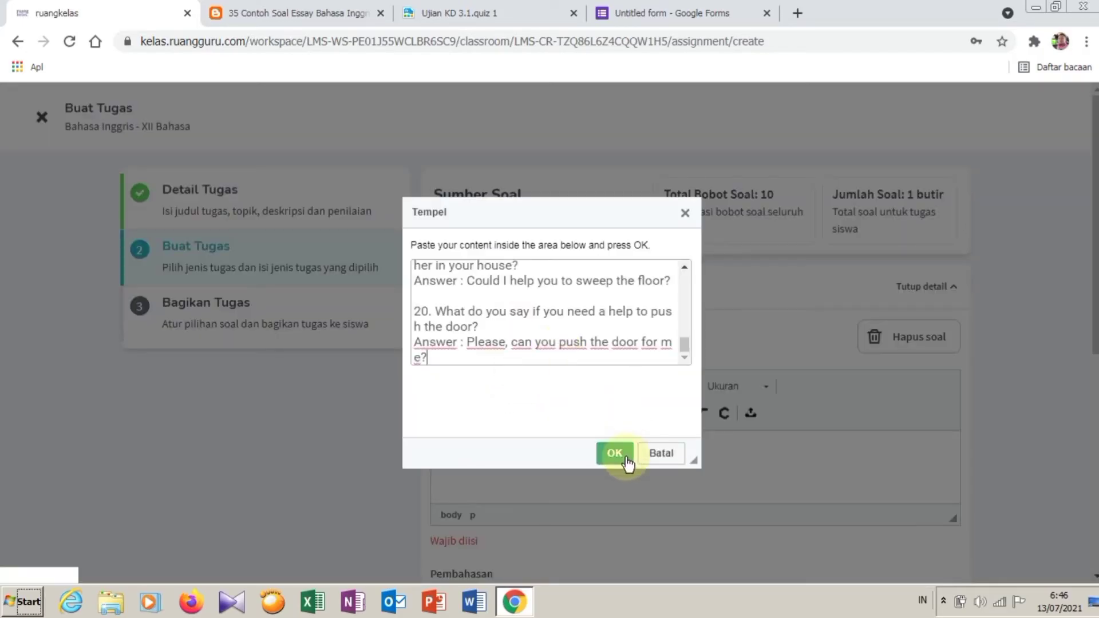
left_click(615, 453)
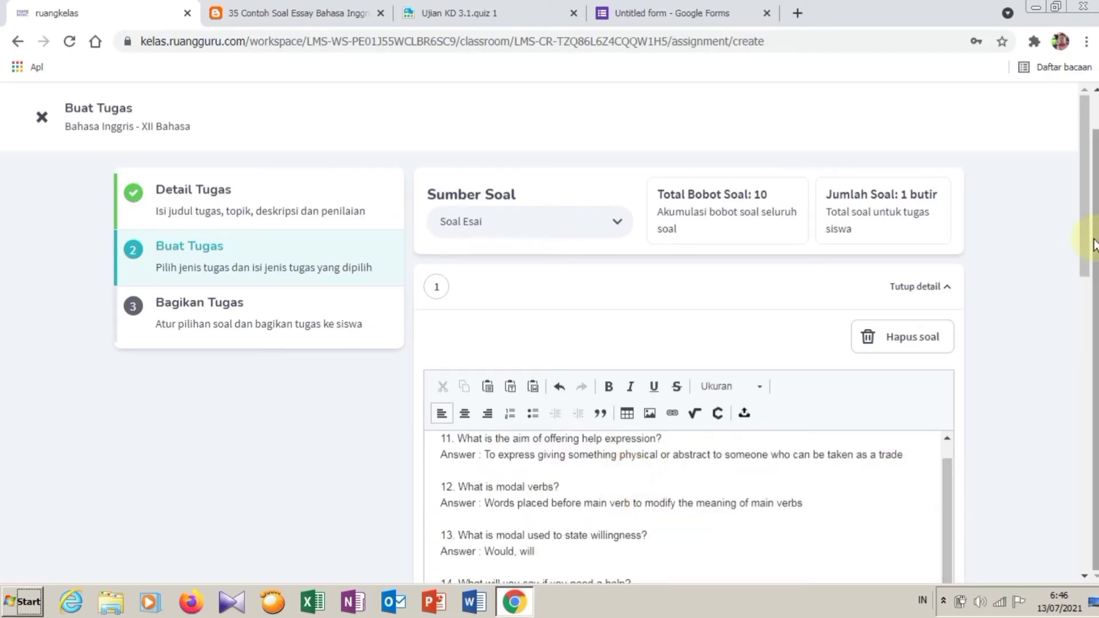
Step: Empty the question body and paste questions 11–20 again through the paste-from-Word box
scroll(1083, 284, "down", 2)
left_click(695, 478)
key("ctrl+a")
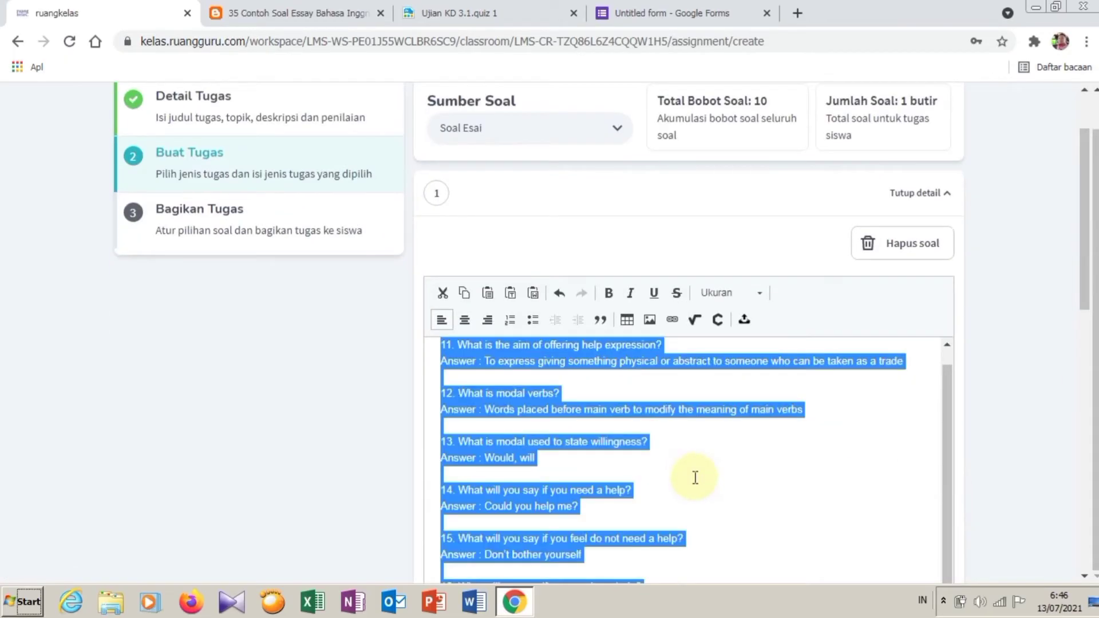
key("Delete")
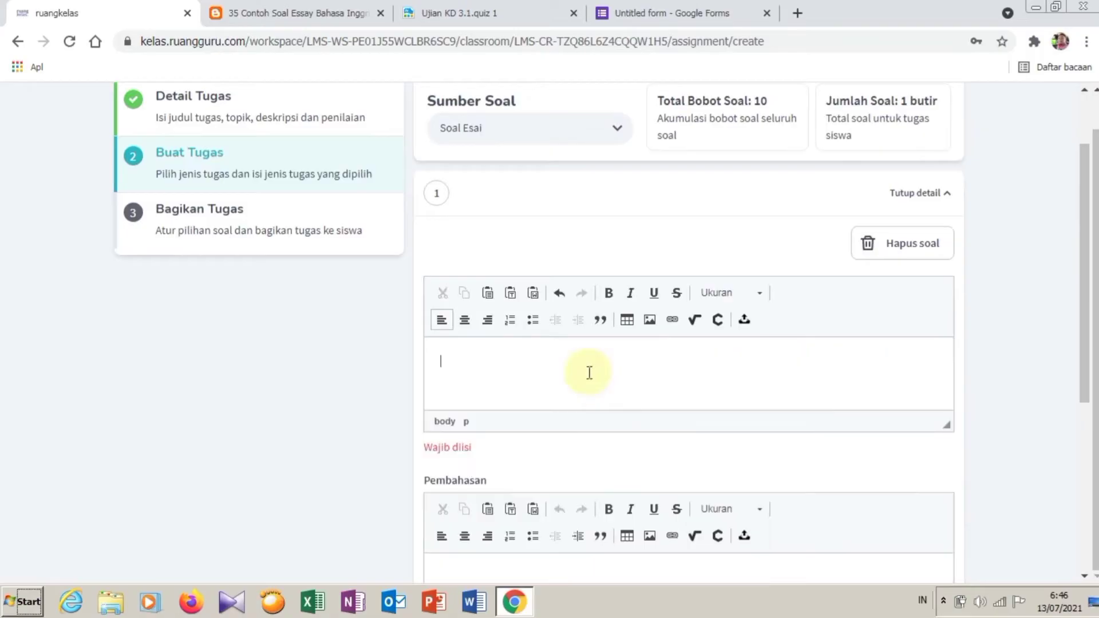
left_click(534, 293)
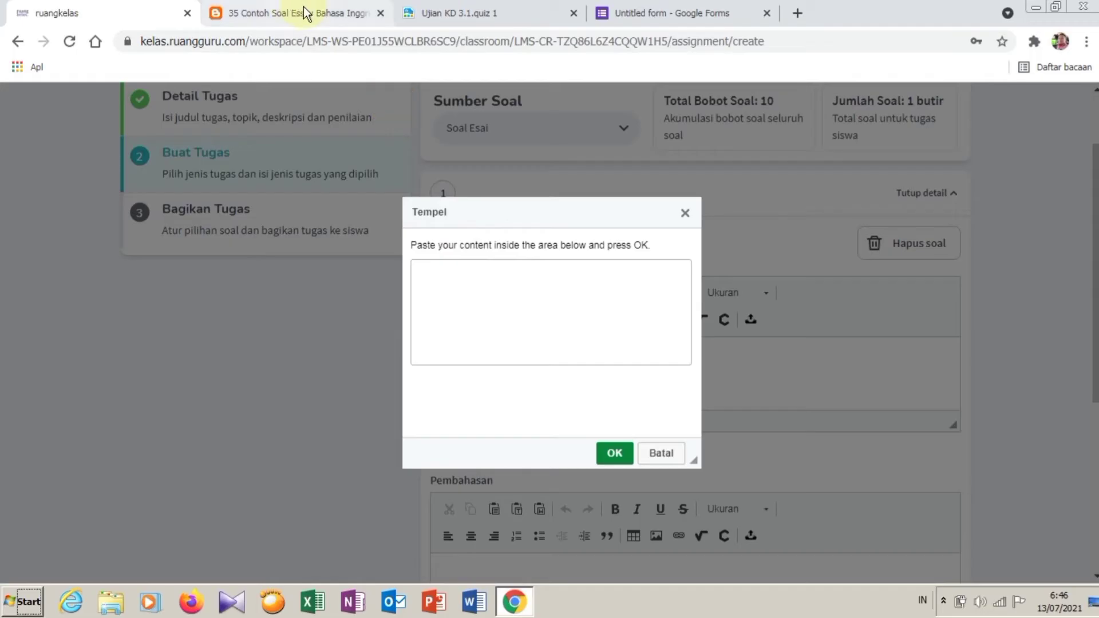
left_click(508, 312)
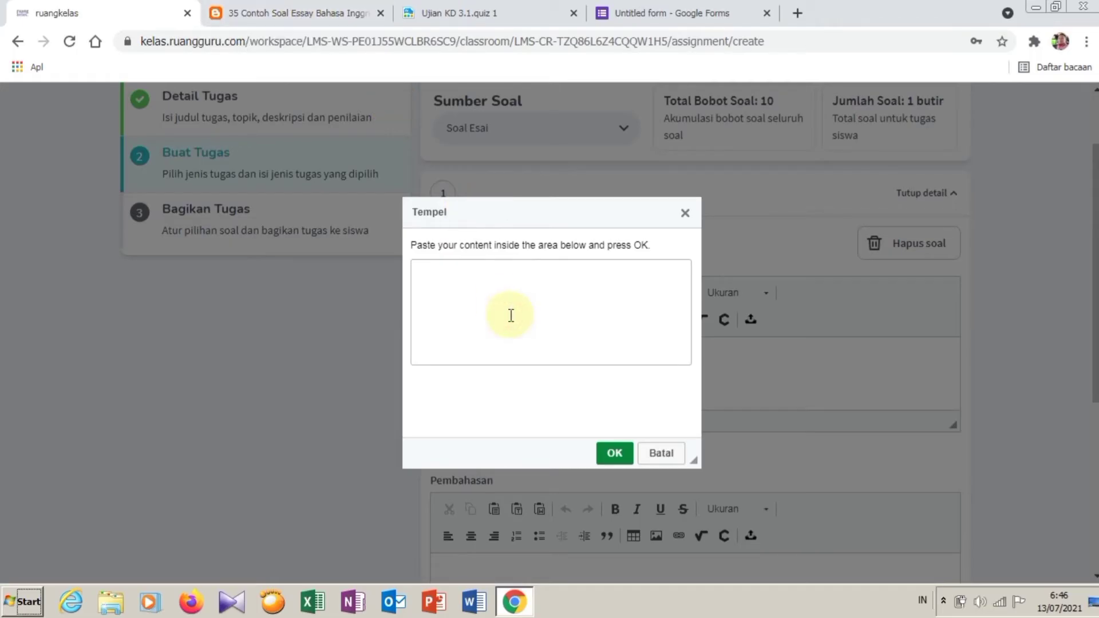
key("ctrl+v")
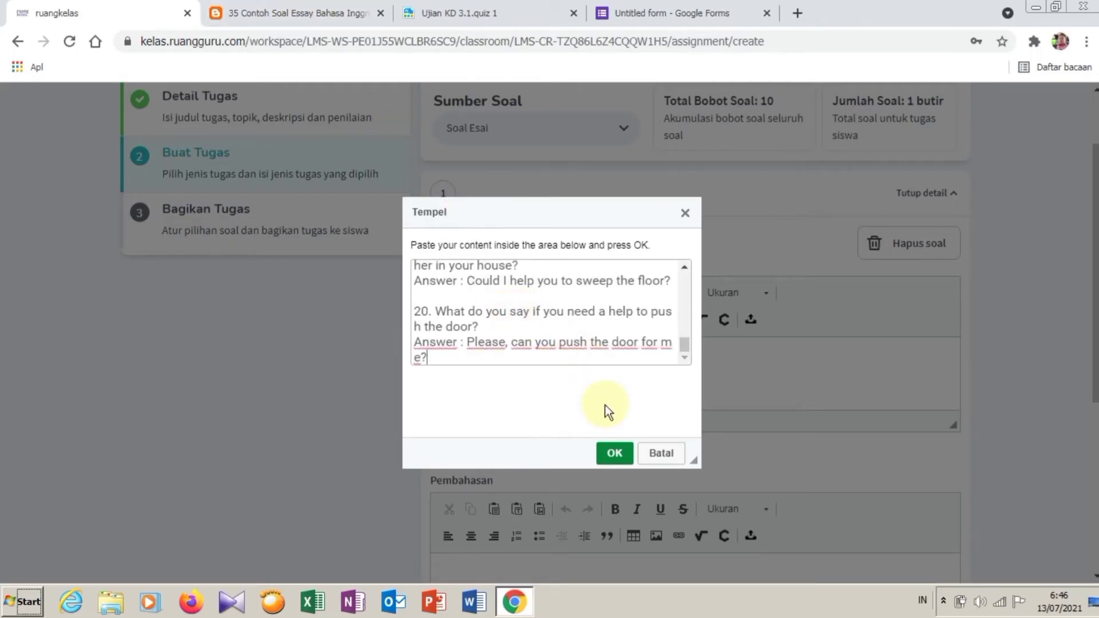
left_click(615, 453)
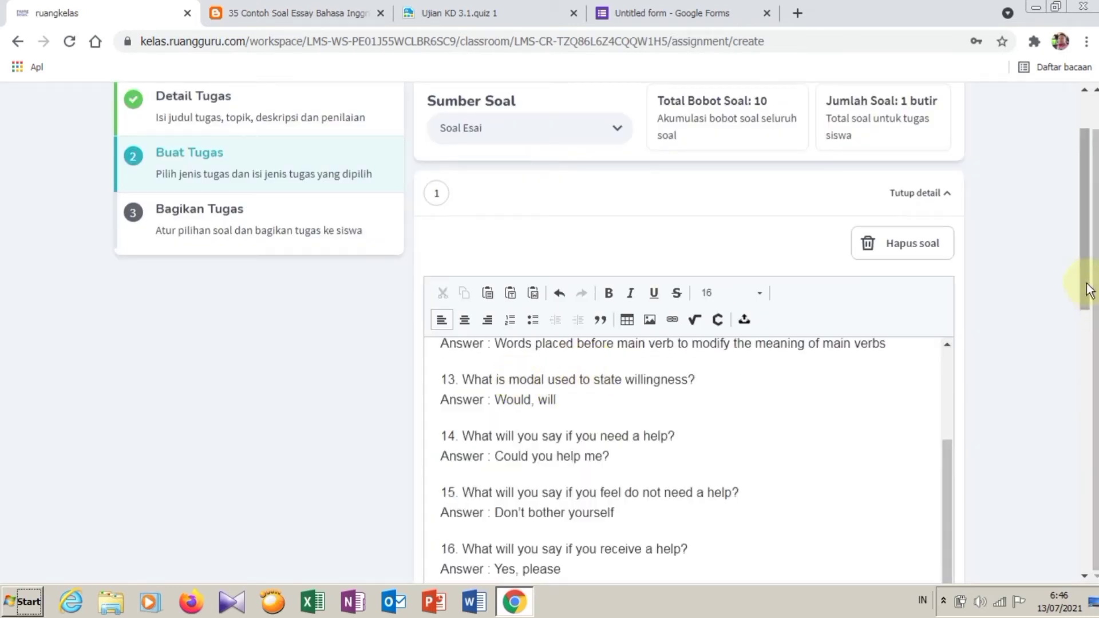
Step: After checking the blog source, clear the body and repaste the questions as plain text
left_click(264, 4)
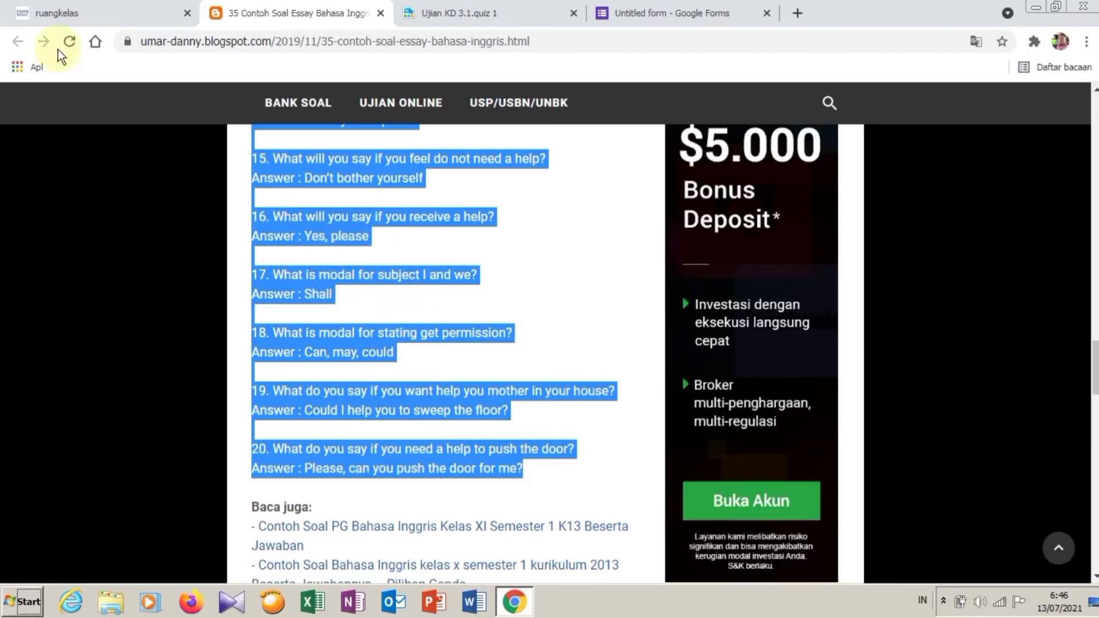
left_click(46, 12)
key("ctrl+a")
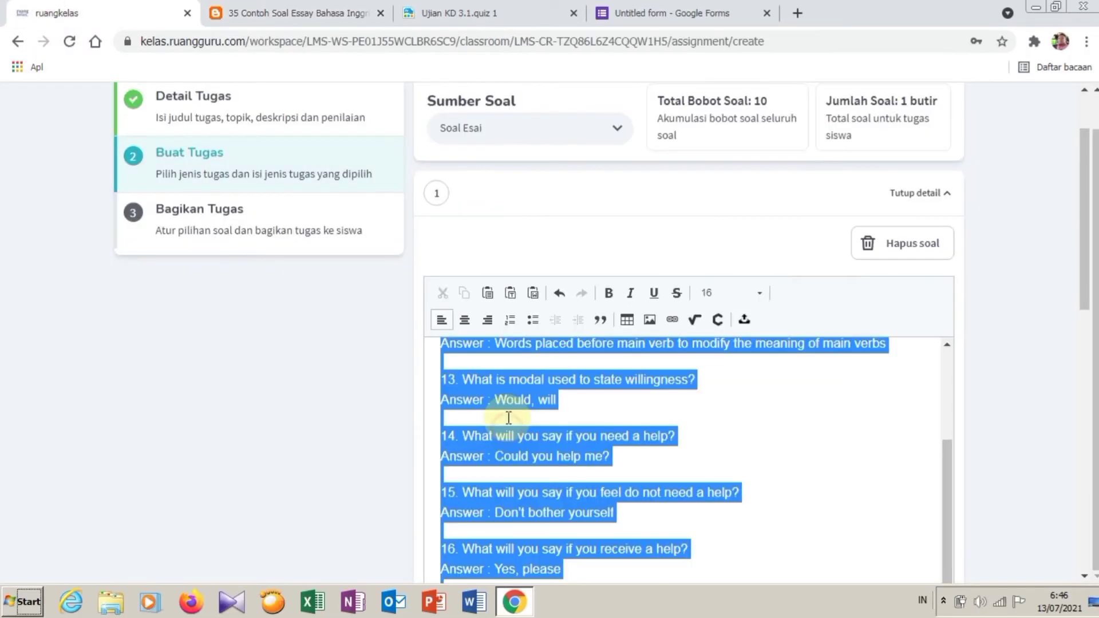
key("Delete")
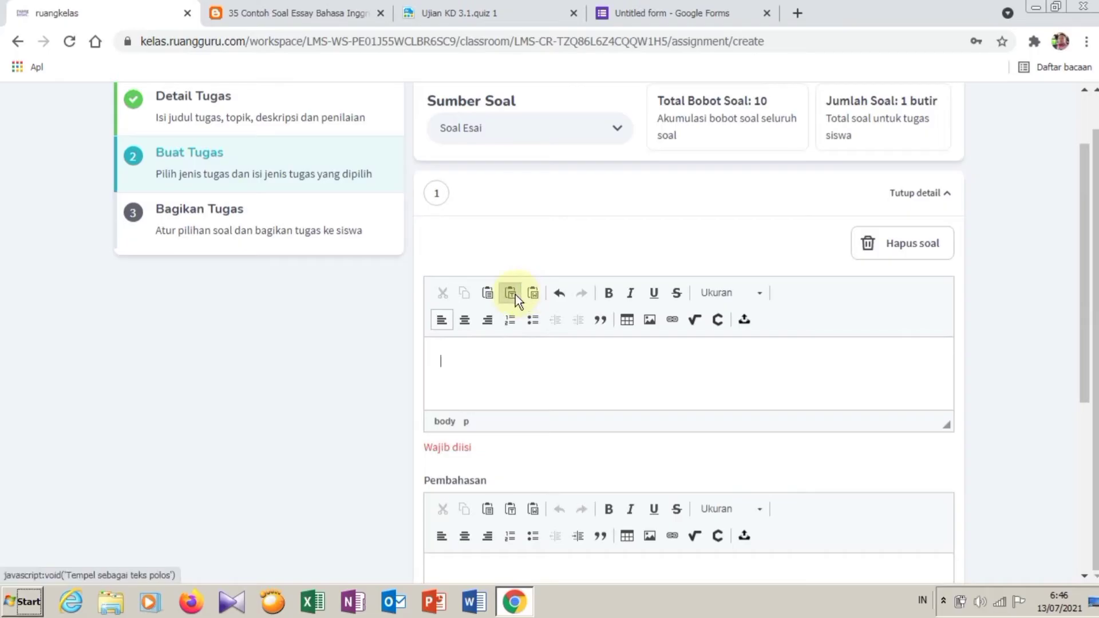
left_click(516, 294)
key("ctrl+v")
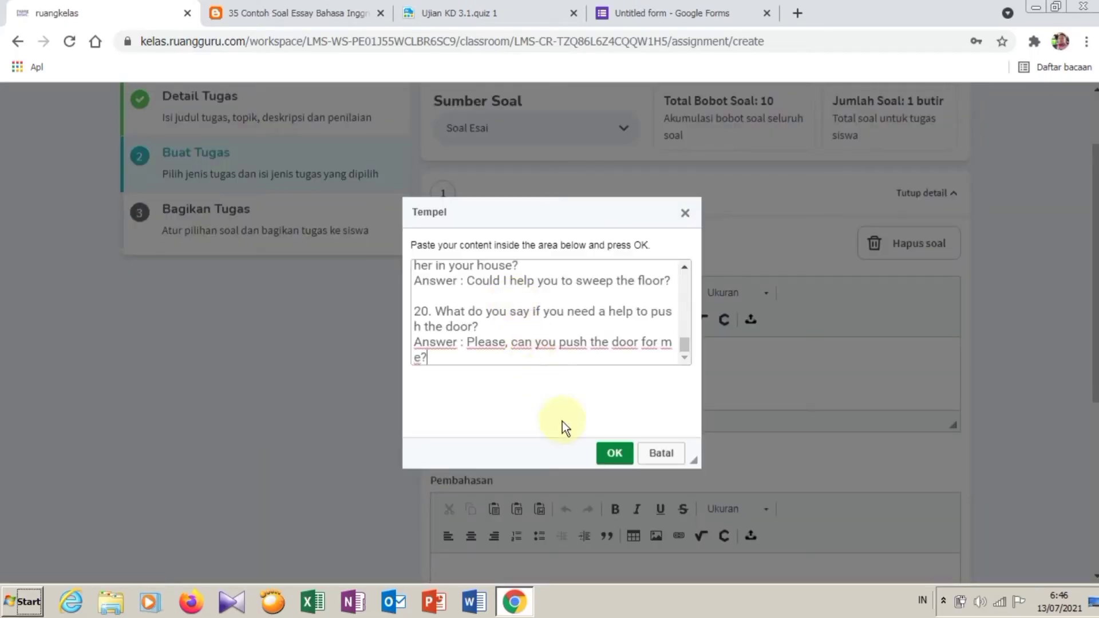
left_click(615, 453)
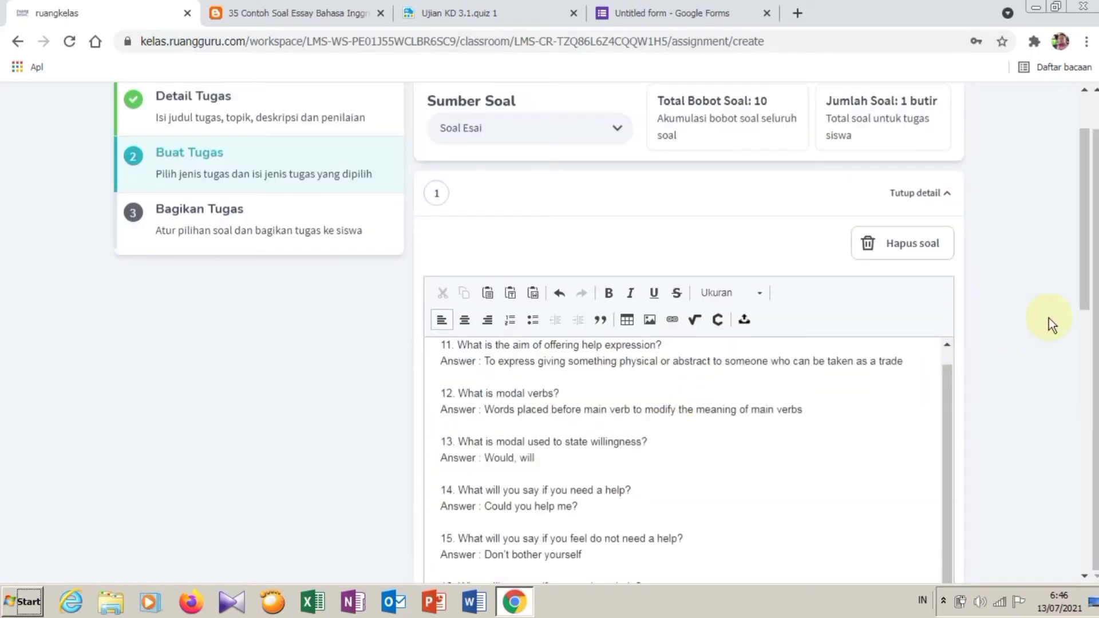
scroll(950, 404, "up", 1)
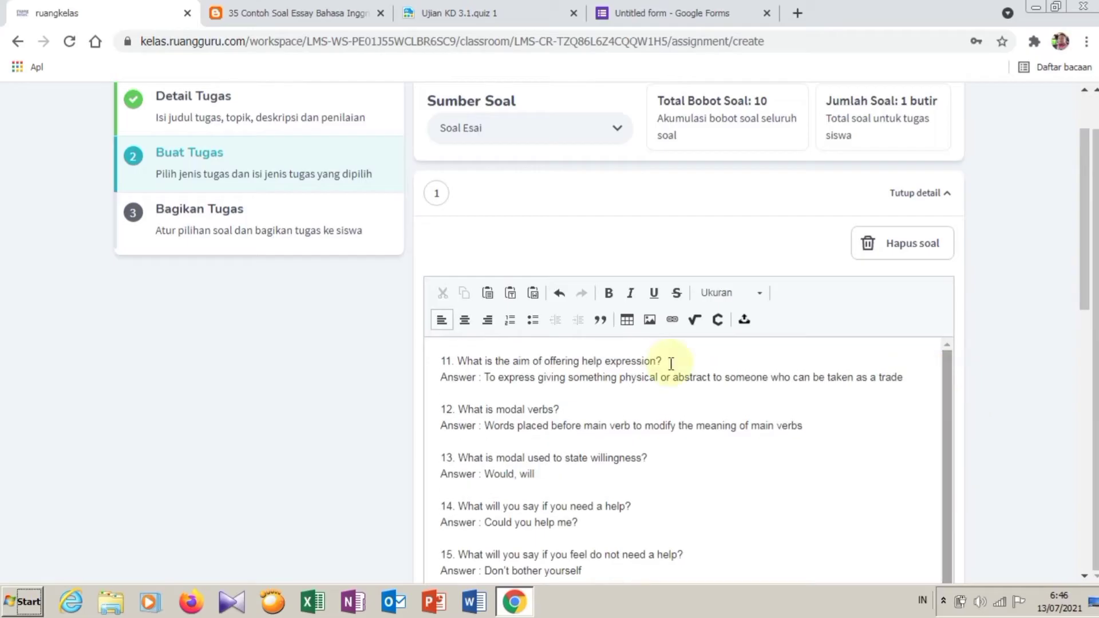
Step: Delete the leading digits so questions 11–20 are numbered 1–10
left_click(451, 361)
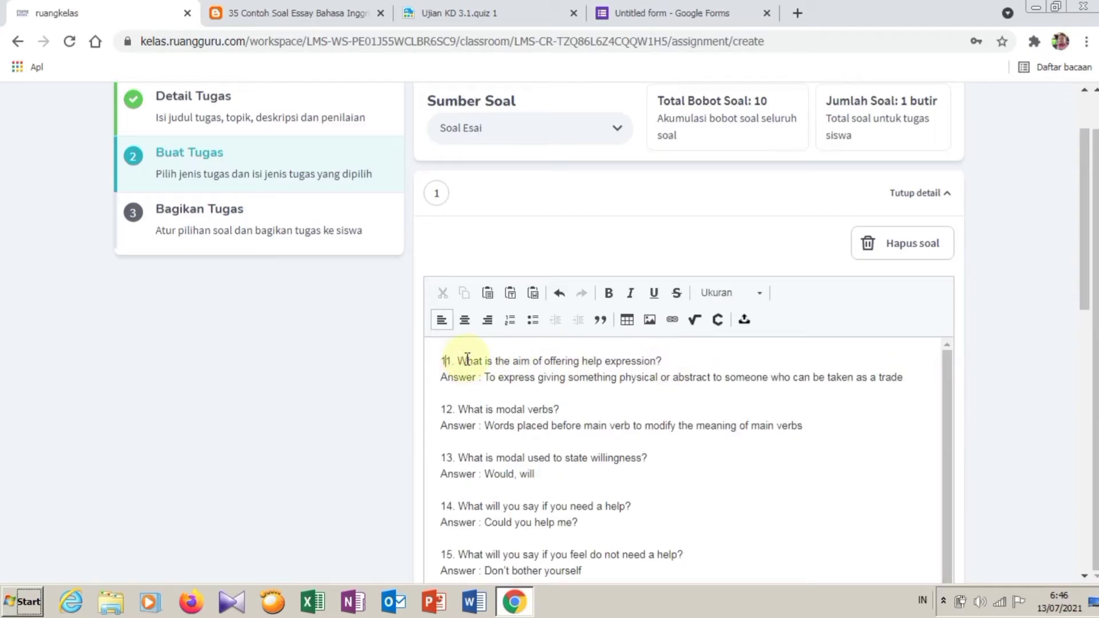
key("BackSpace")
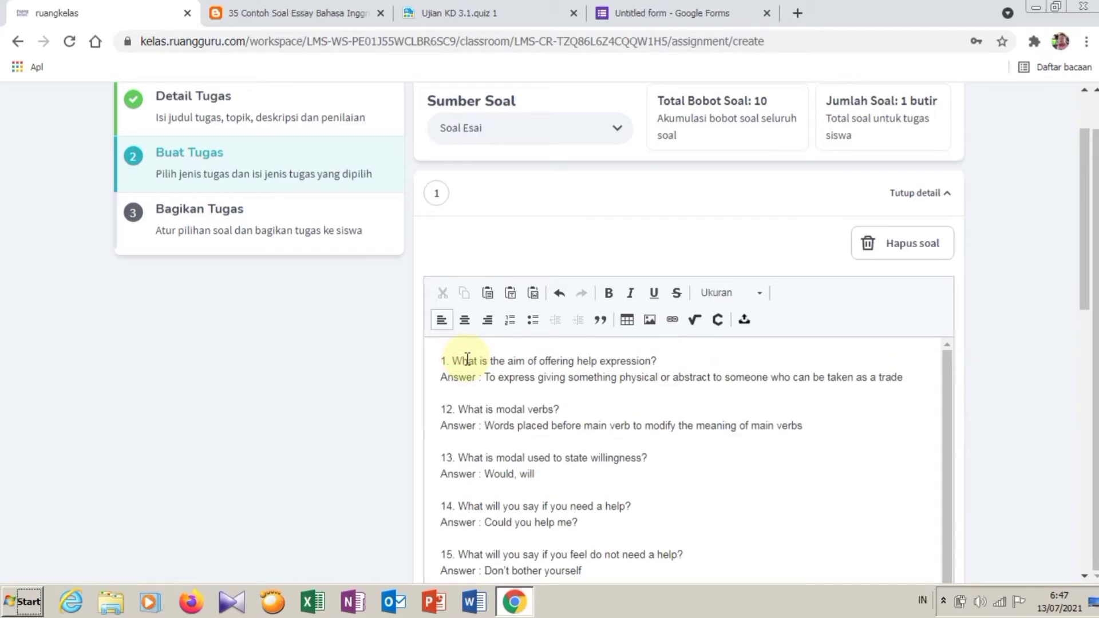
key("Down")
key("Down")
key("Down")
key("Delete")
key("Delete")
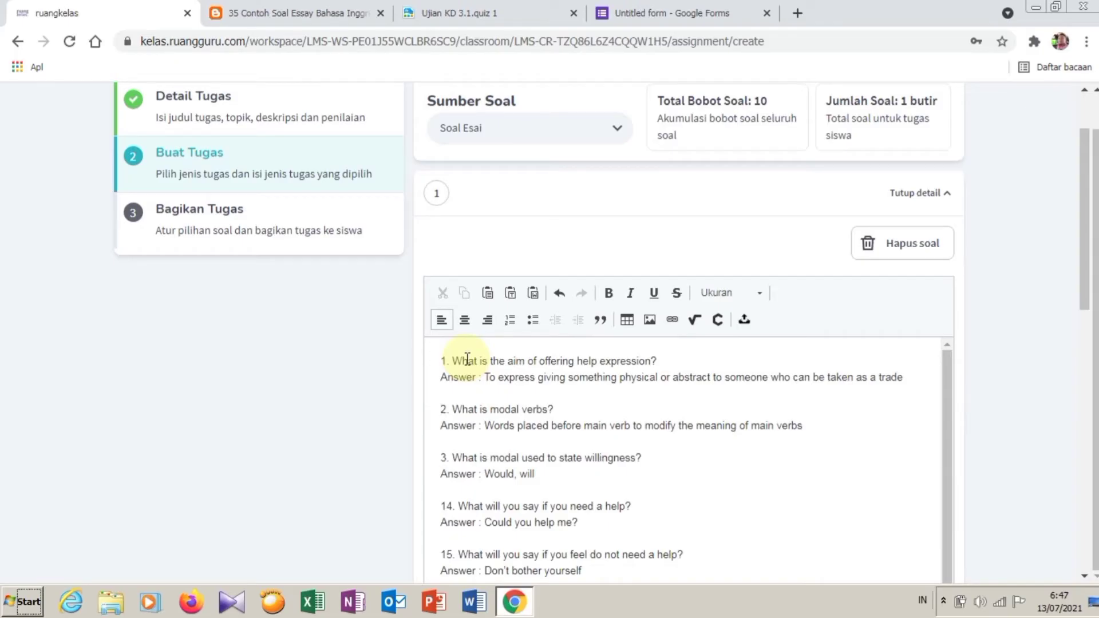
key("Delete")
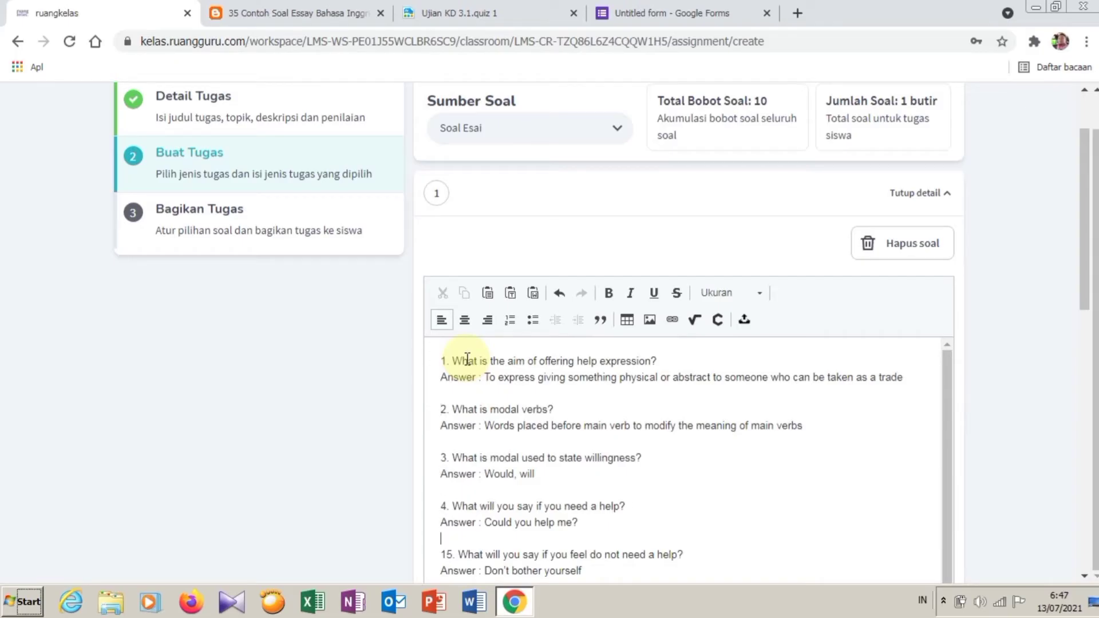
key("Delete")
key("Down")
key("Down")
key("Down")
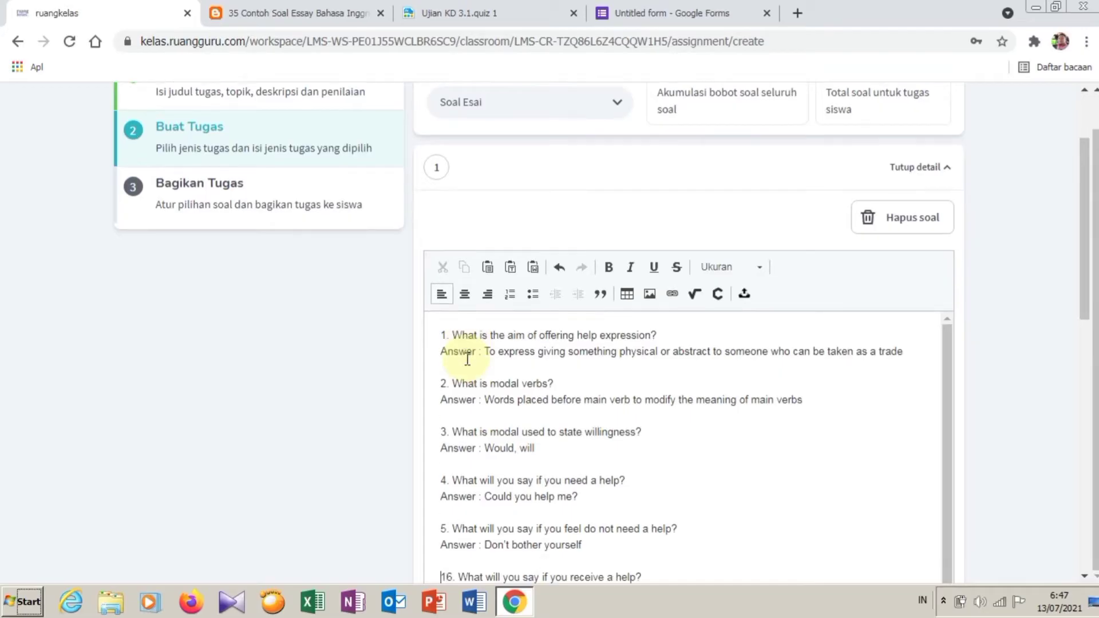
key("Delete")
key("Down")
key("Down")
key("Down")
key("Delete")
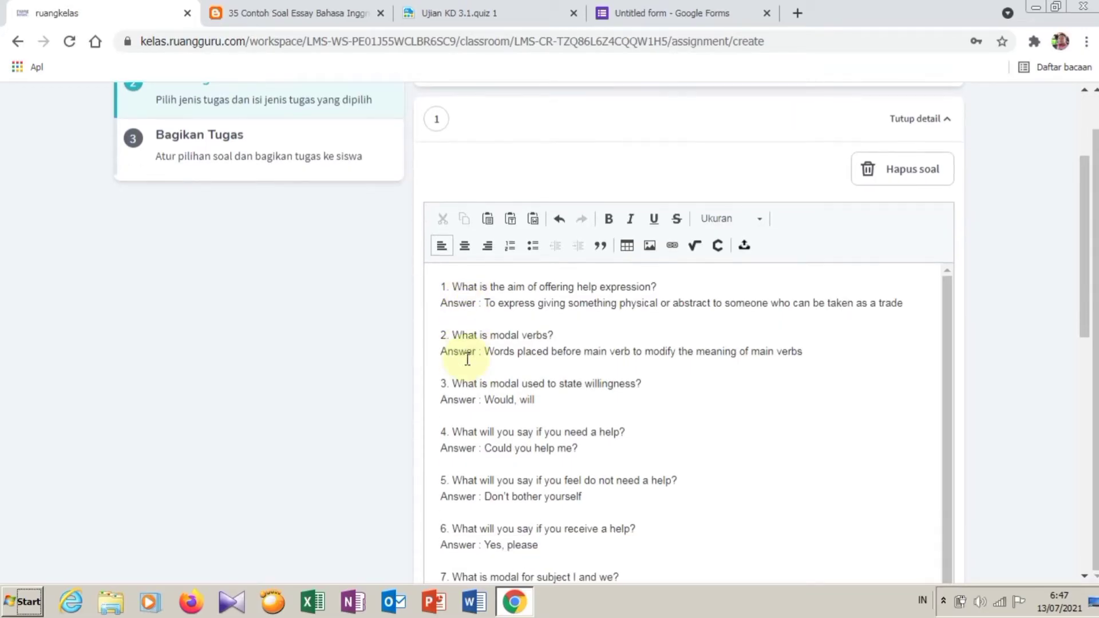
key("Down")
key("Down")
key("Down")
key("Delete")
key("Down")
key("Down")
key("Down")
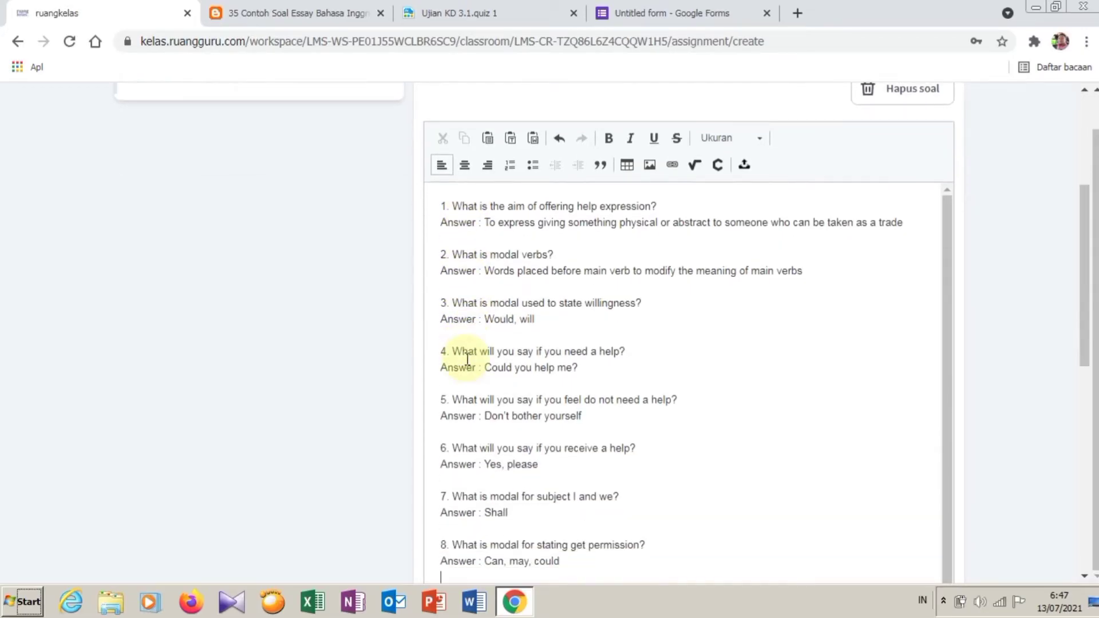
key("Delete")
key("Down")
key("Down")
key("Down")
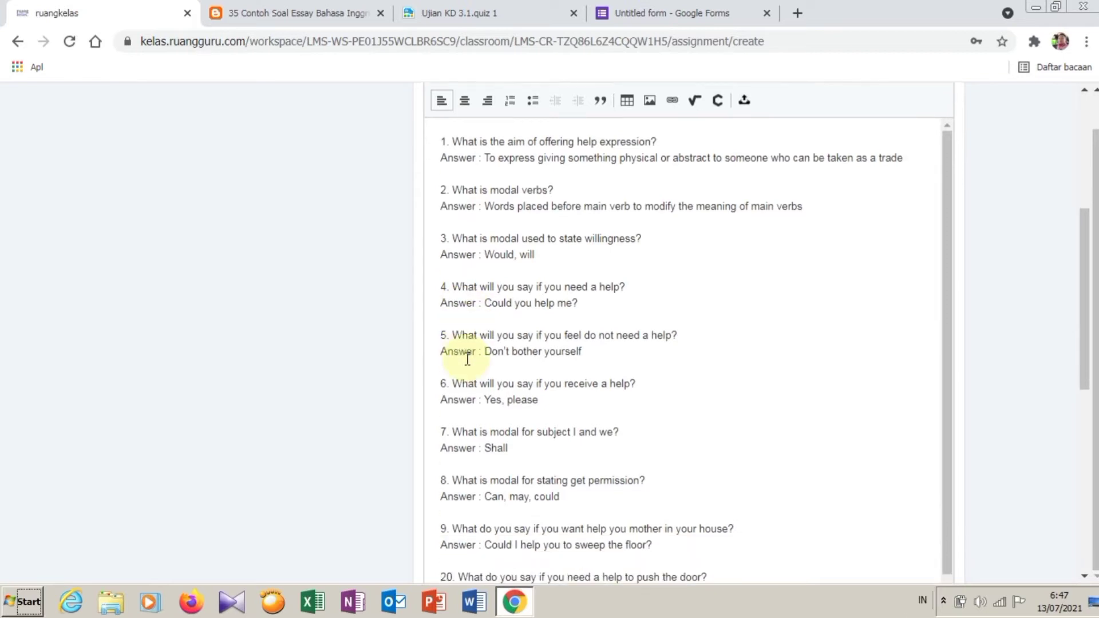
key("Delete")
Step: Delete the answer lines under questions 1 to 5 in the essay question editor
type("1")
scroll(458, 369, "up", 4)
left_click_drag(442, 399, 950, 425)
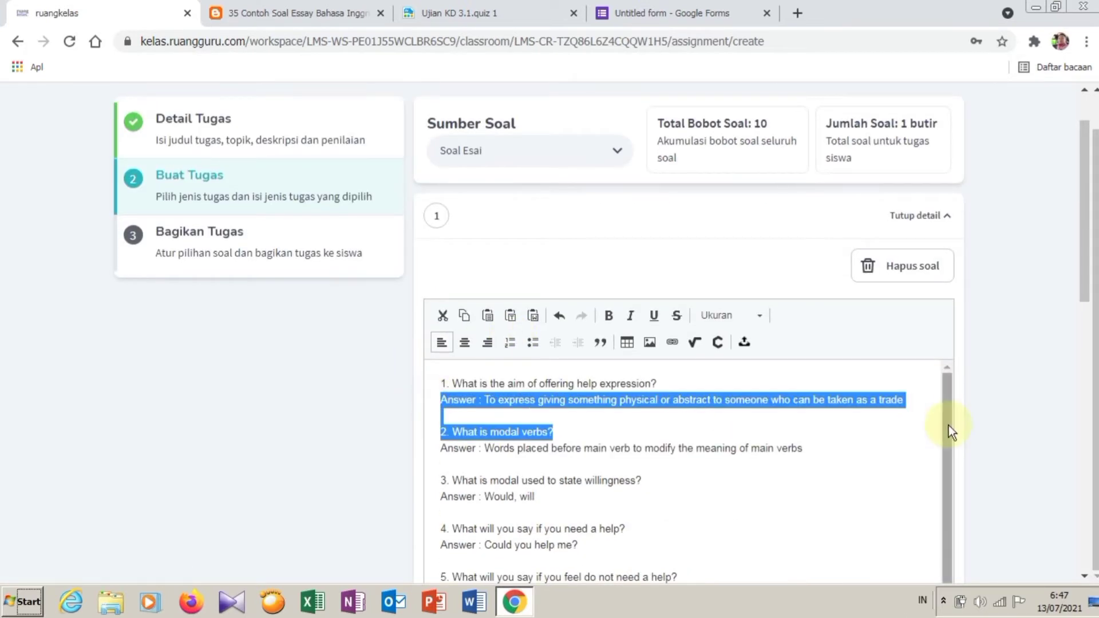
left_click(443, 401)
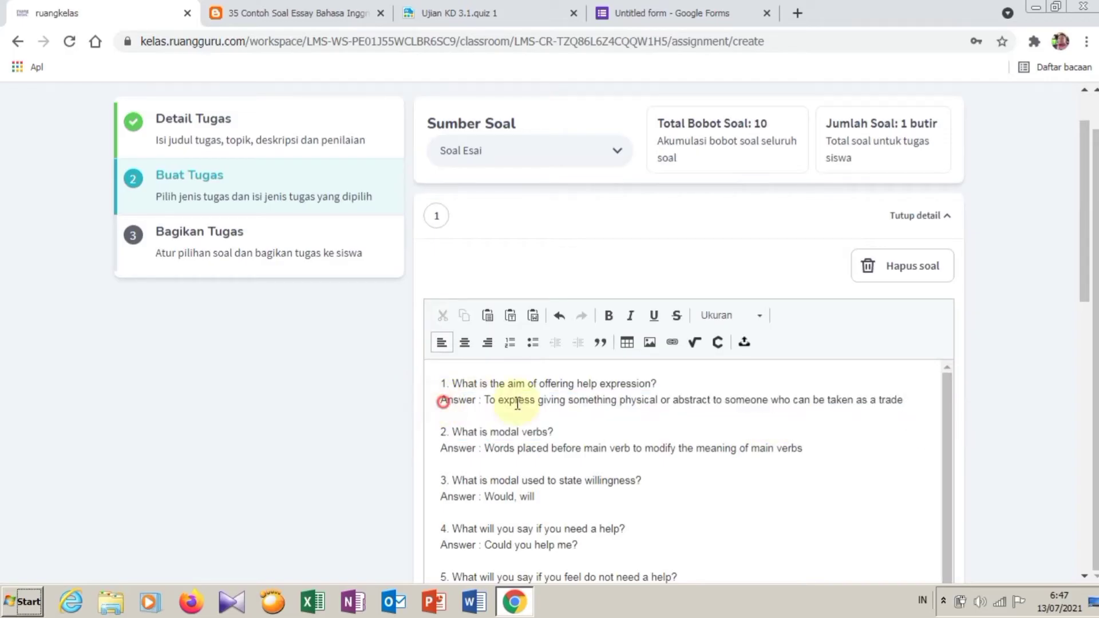
left_click_drag(518, 403, 857, 416)
key("Delete")
key("Delete")
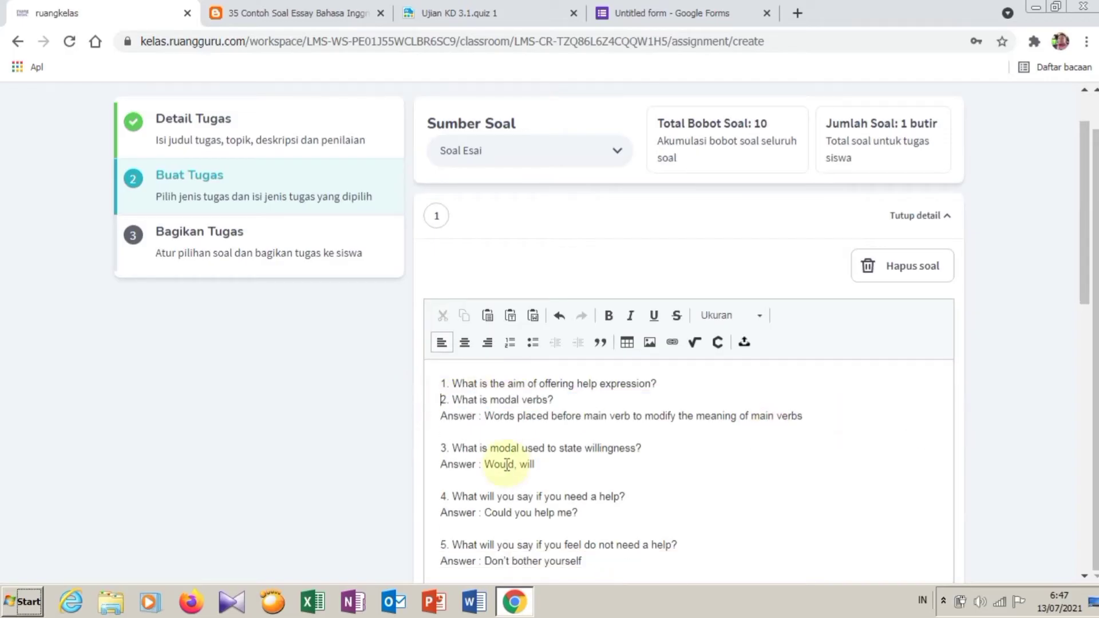
left_click_drag(441, 430, 835, 431)
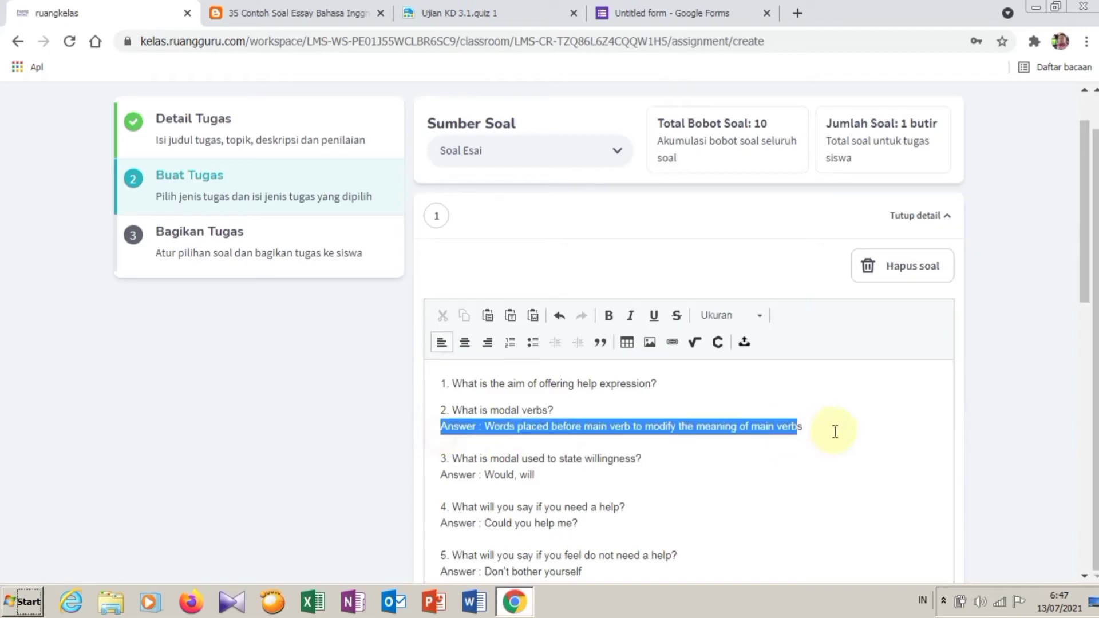
key("Delete")
left_click_drag(441, 458, 594, 456)
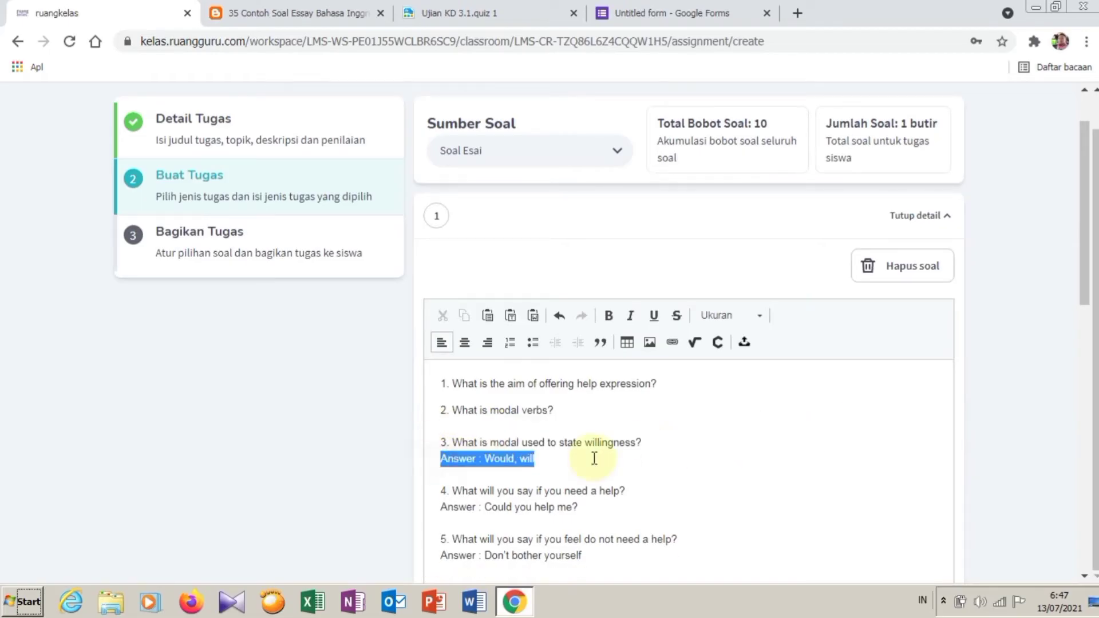
key("Delete")
left_click_drag(434, 488, 623, 485)
key("Delete")
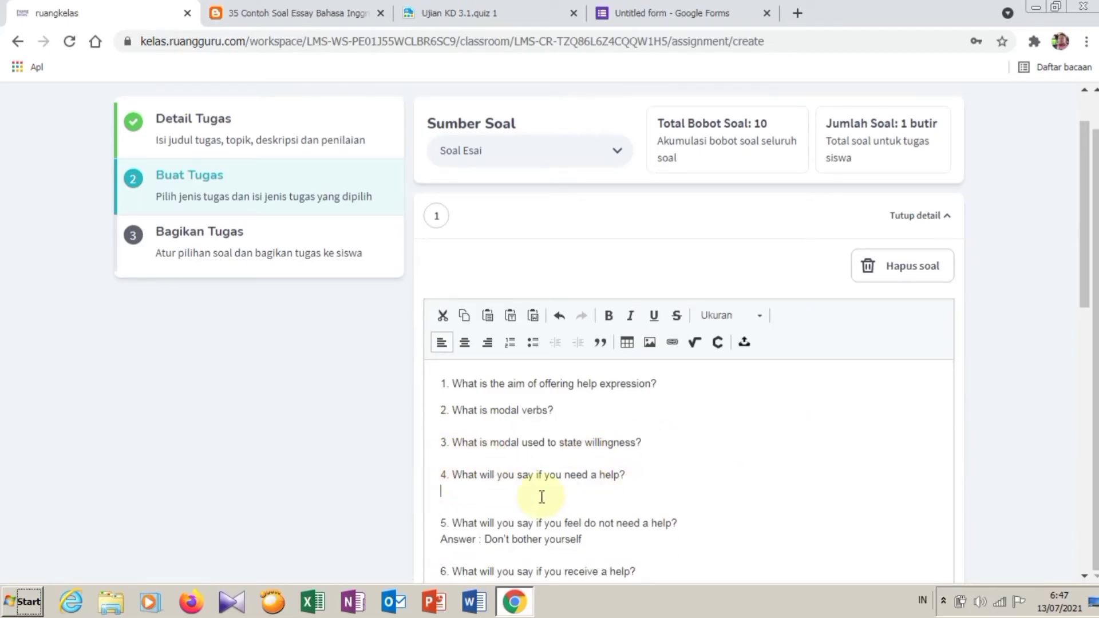
left_click_drag(437, 517, 626, 520)
key("Delete")
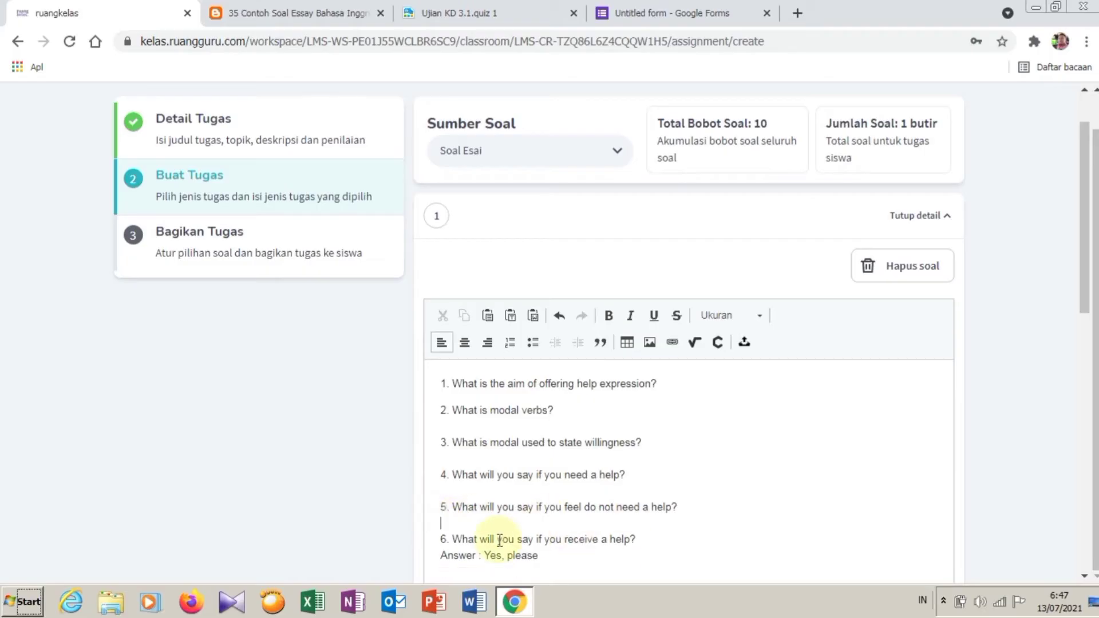
Step: Delete the remaining answer lines under questions 6 to 10
scroll(482, 513, "down", 3)
left_click_drag(439, 395, 668, 407)
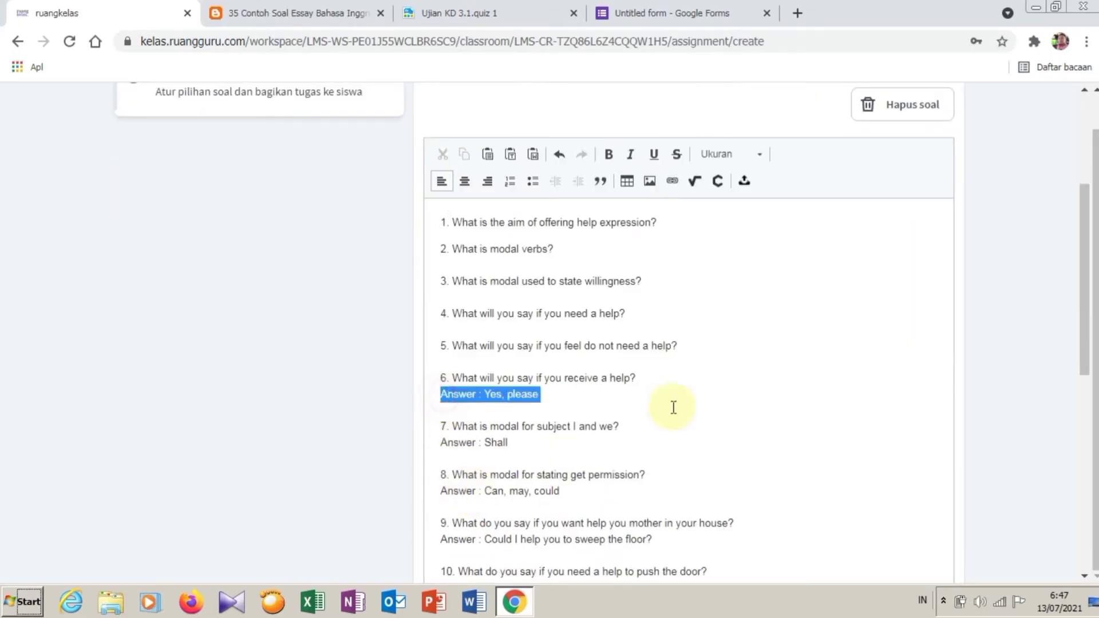
key("Delete")
key("Return")
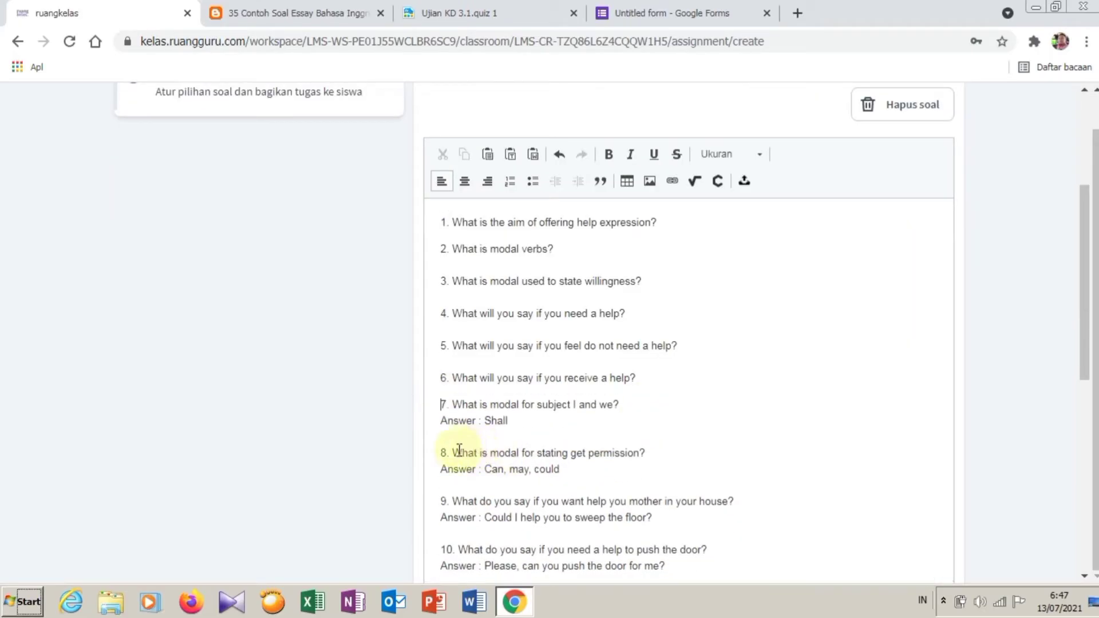
left_click_drag(441, 421, 571, 432)
key("Delete")
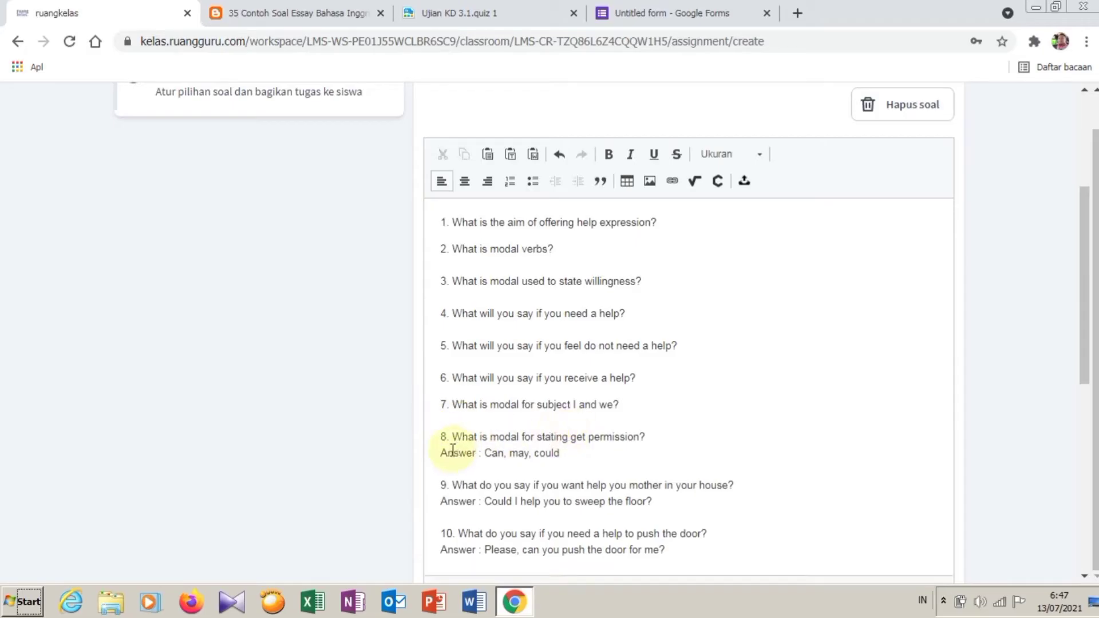
left_click_drag(441, 453, 596, 454)
key("Delete")
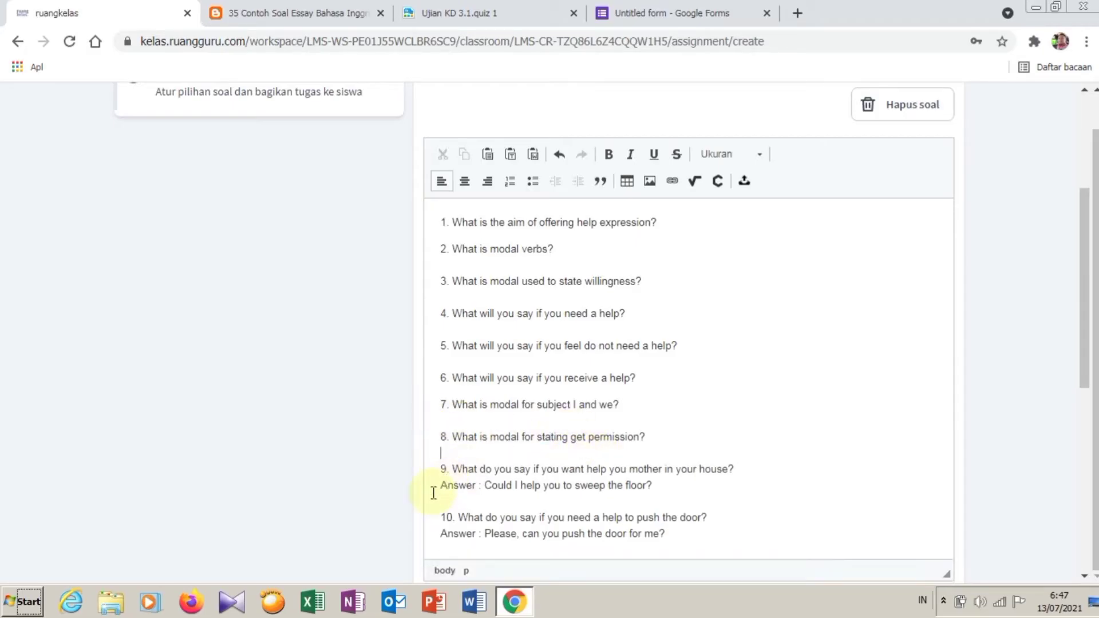
left_click_drag(438, 487, 765, 487)
key("BackSpace")
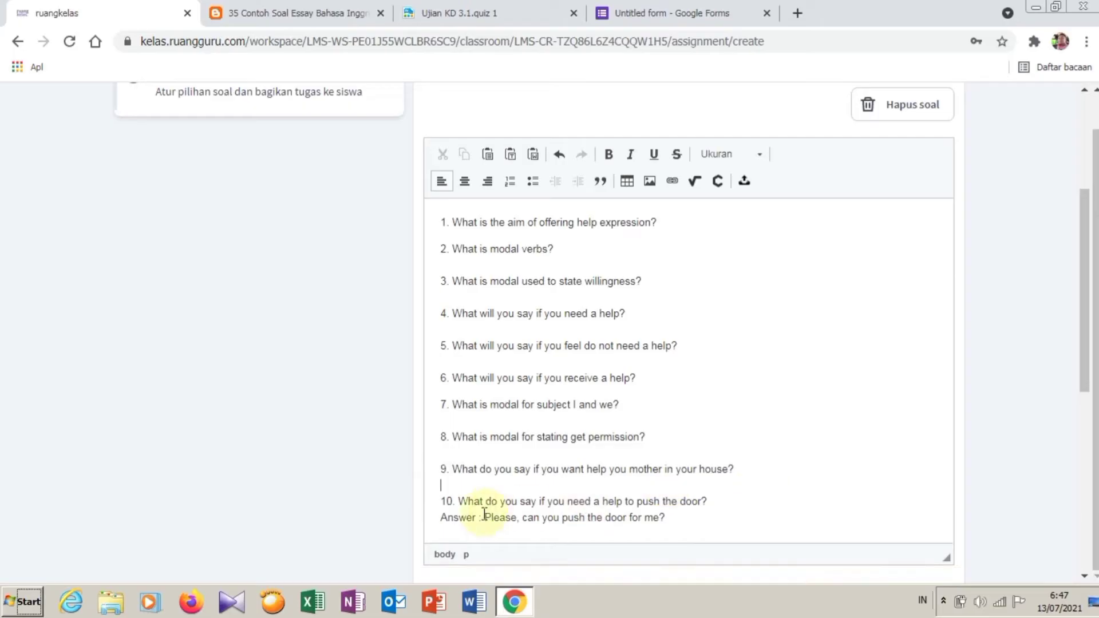
left_click_drag(440, 517, 780, 515)
key("BackSpace")
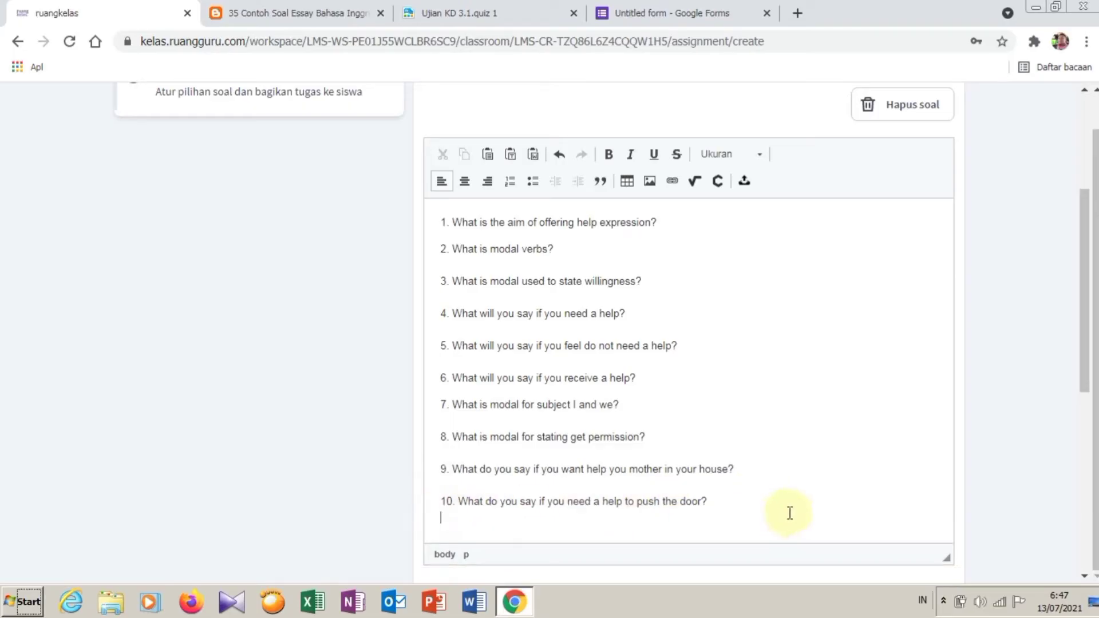
scroll(813, 492, "down", 5)
scroll(829, 477, "up", 5)
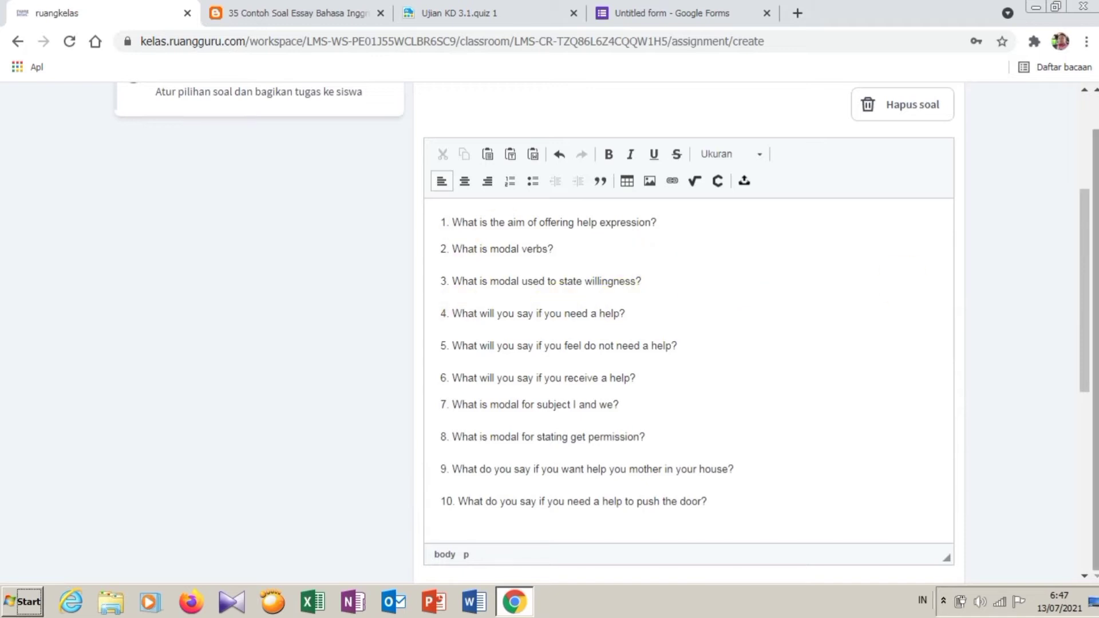
left_click_drag(1084, 268, 1093, 383)
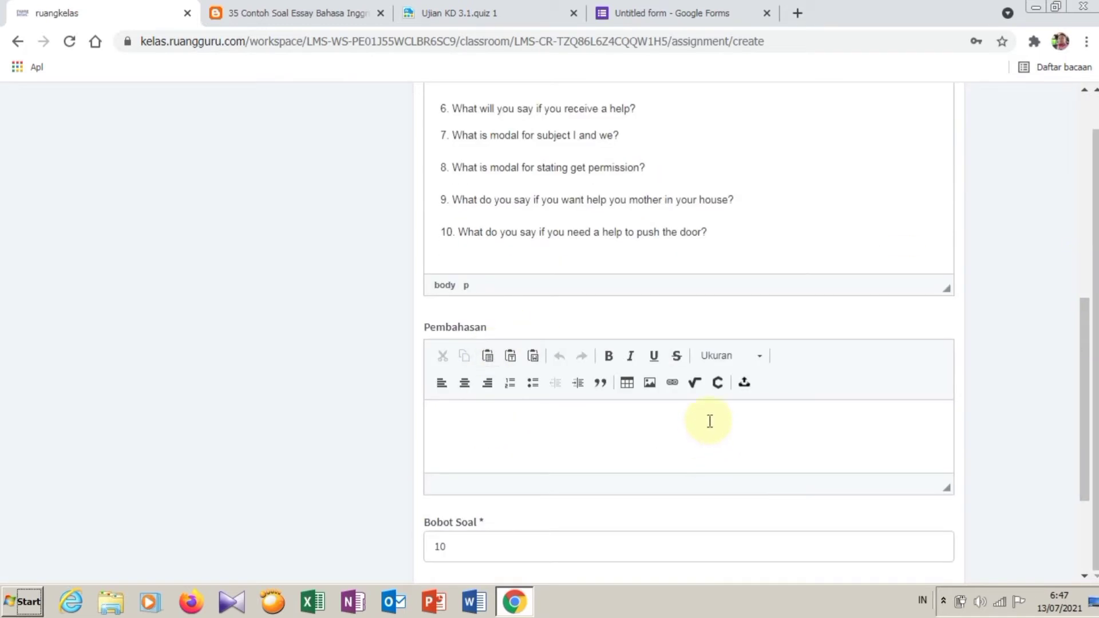
Step: Change the Bobot Soal weight from 10 to 100 and continue with Lanjut Bagikan Tugas
left_click_drag(1086, 389, 1086, 427)
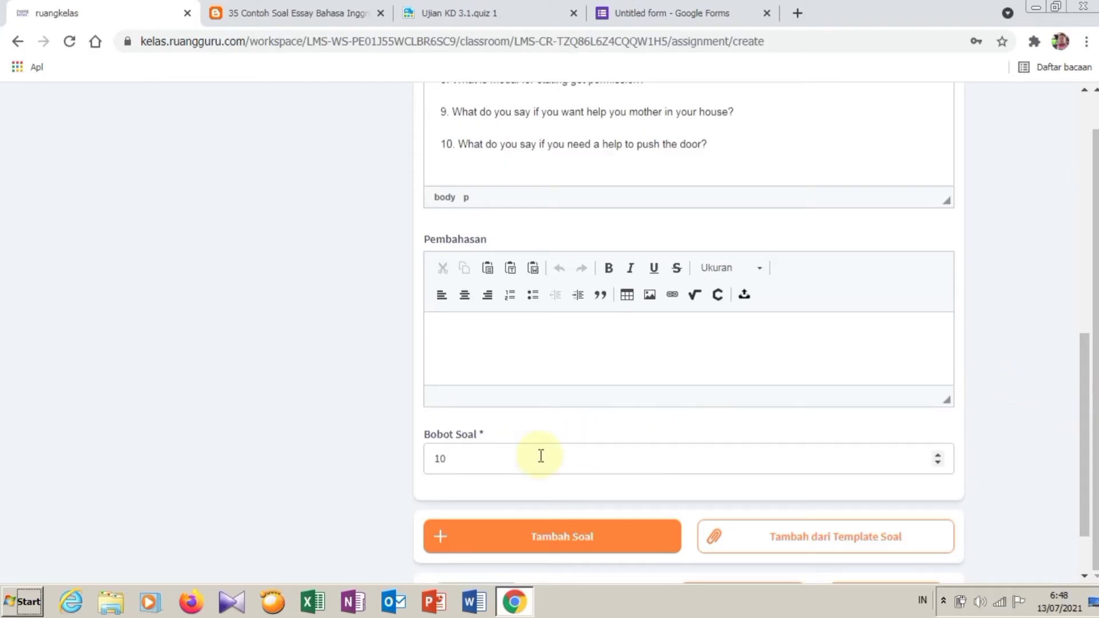
scroll(1084, 490, "up", 5)
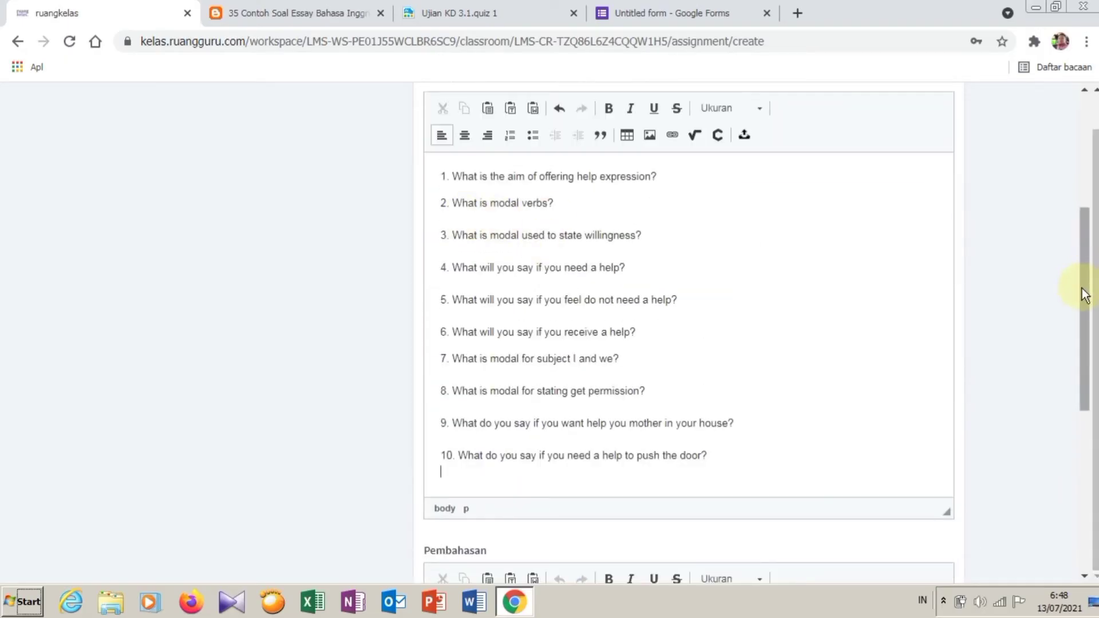
scroll(1085, 343, "down", 7)
left_click(717, 377)
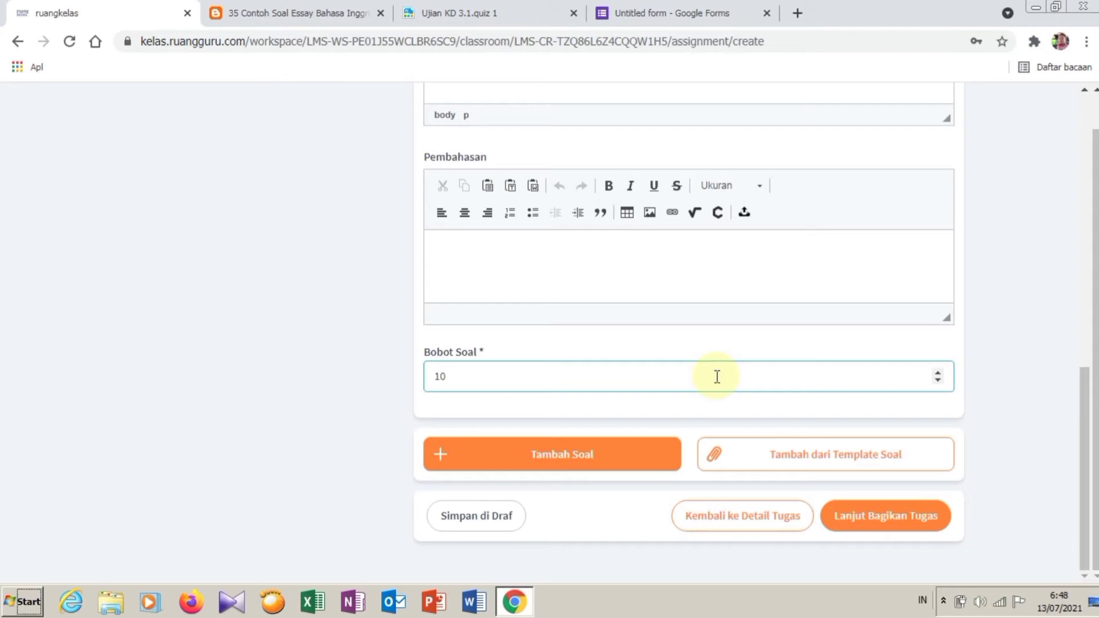
type("0")
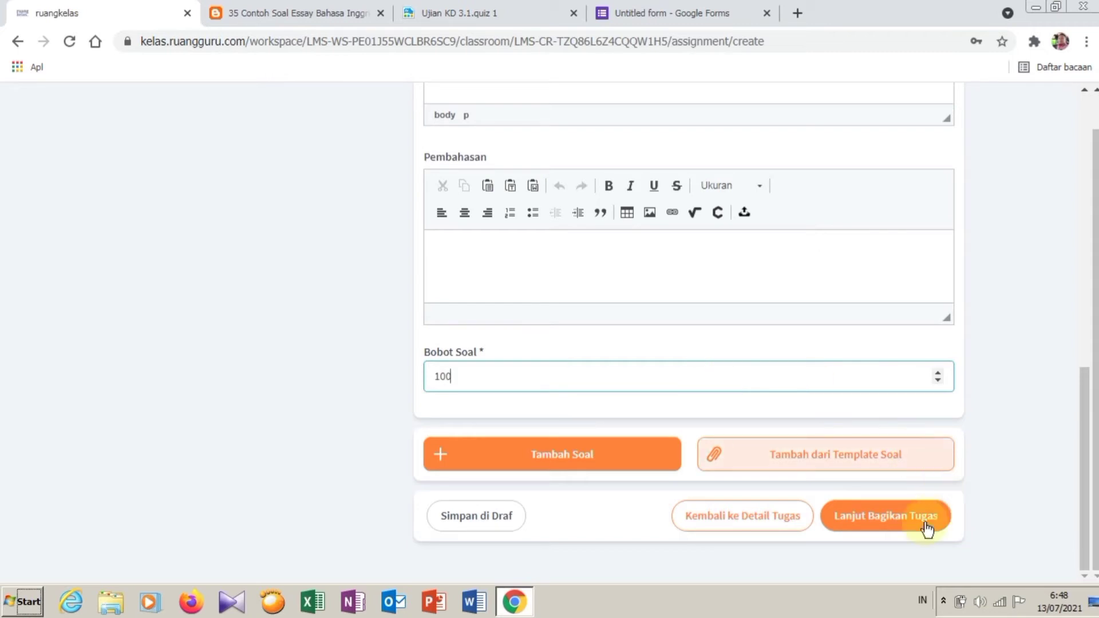
left_click(908, 531)
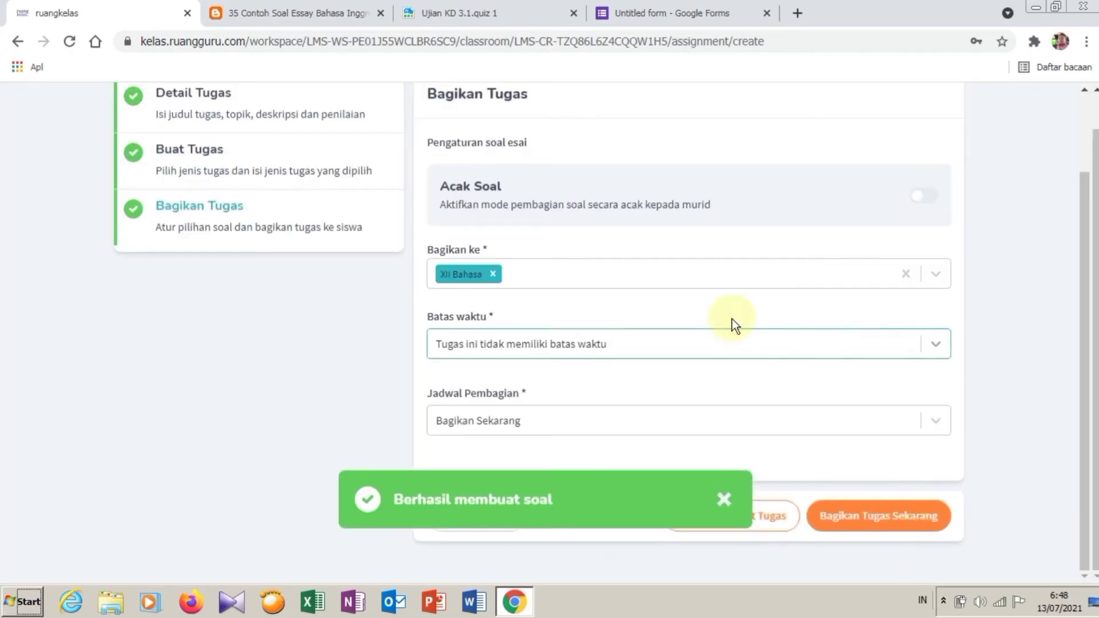
Step: Give the assignment a deadline of 20/07/2021 at 07:00
left_click(589, 346)
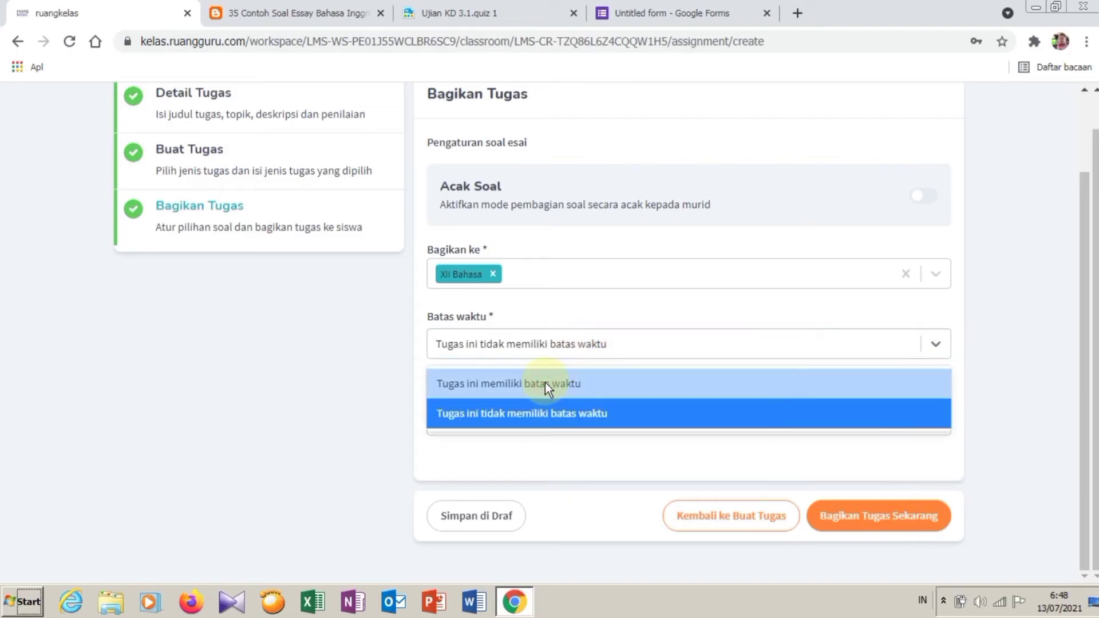
left_click(545, 383)
left_click(664, 401)
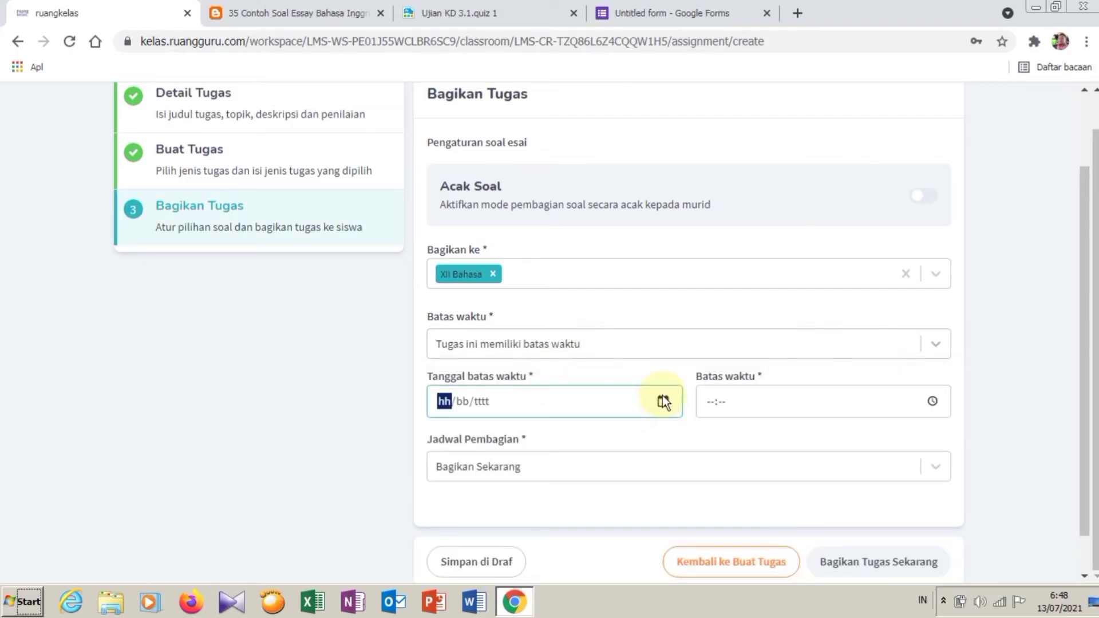
left_click(470, 298)
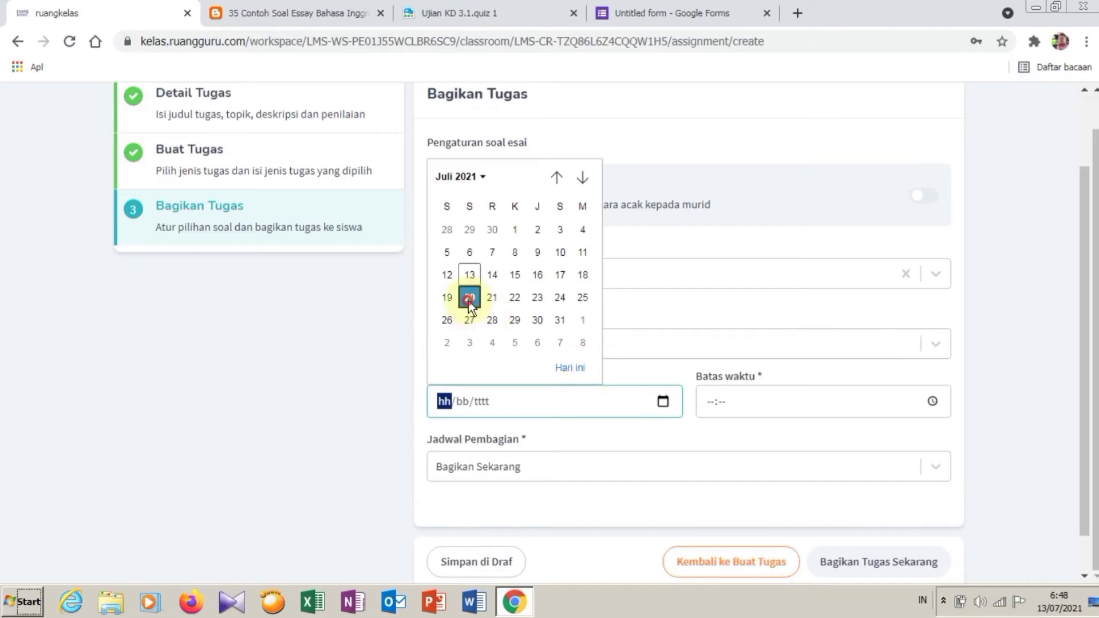
left_click(706, 405)
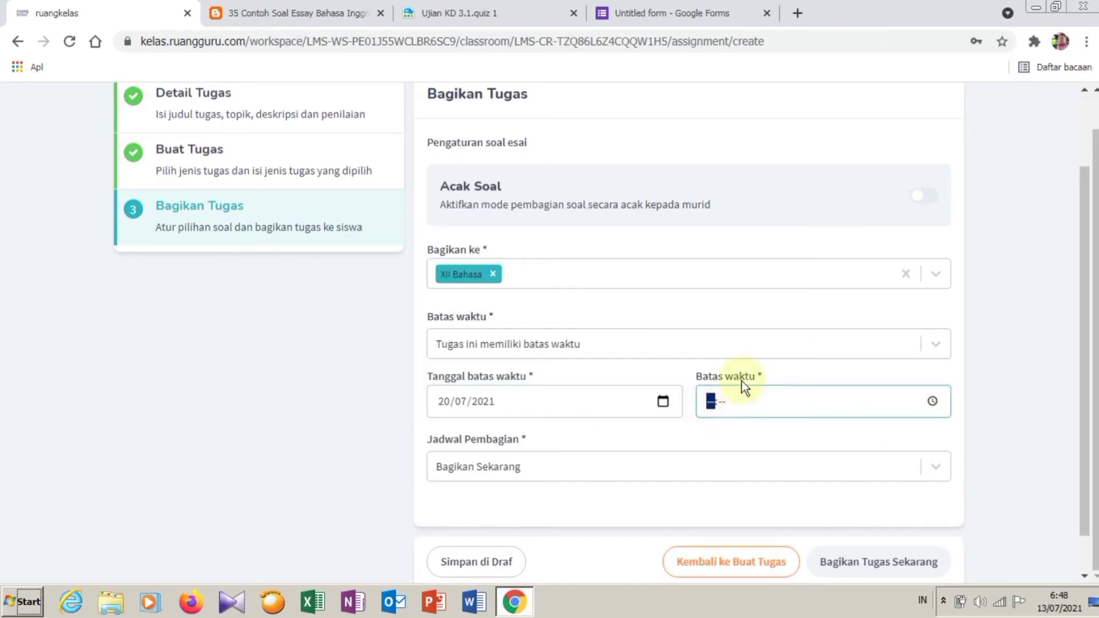
type("07:00")
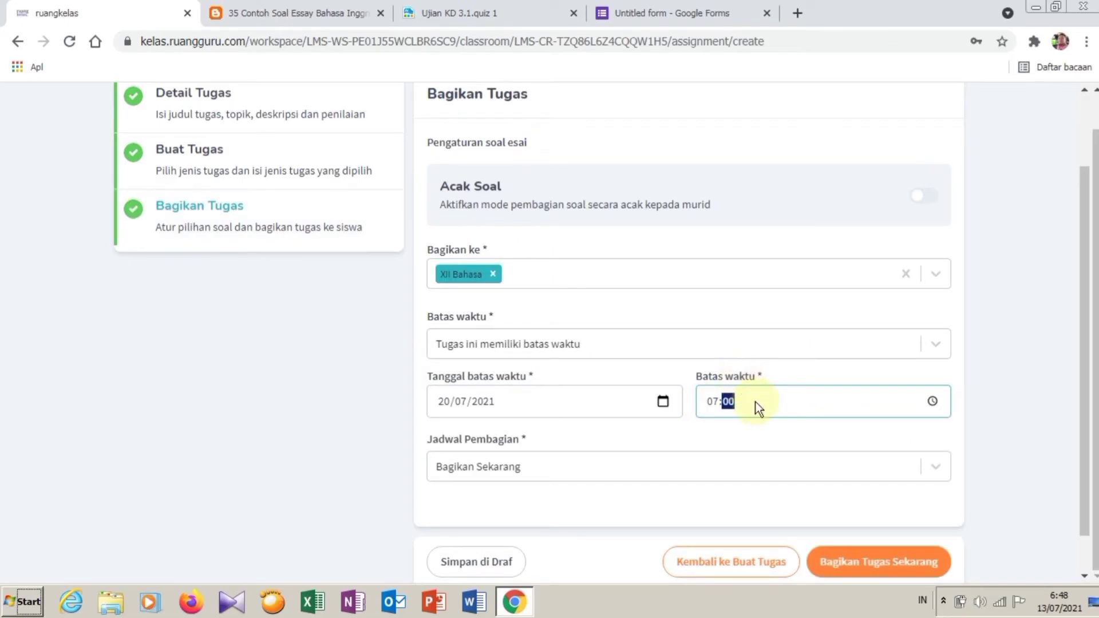
Step: Keep distribution on Bagikan Sekarang and share the assignment with XII Bahasa now
scroll(1081, 417, "down", 1)
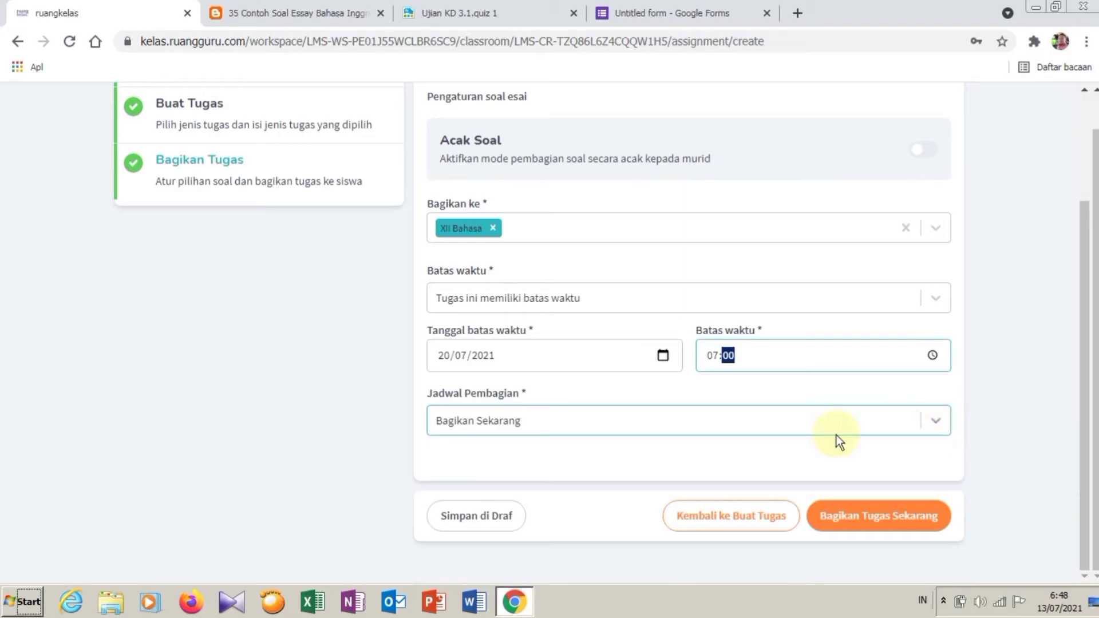
left_click(514, 417)
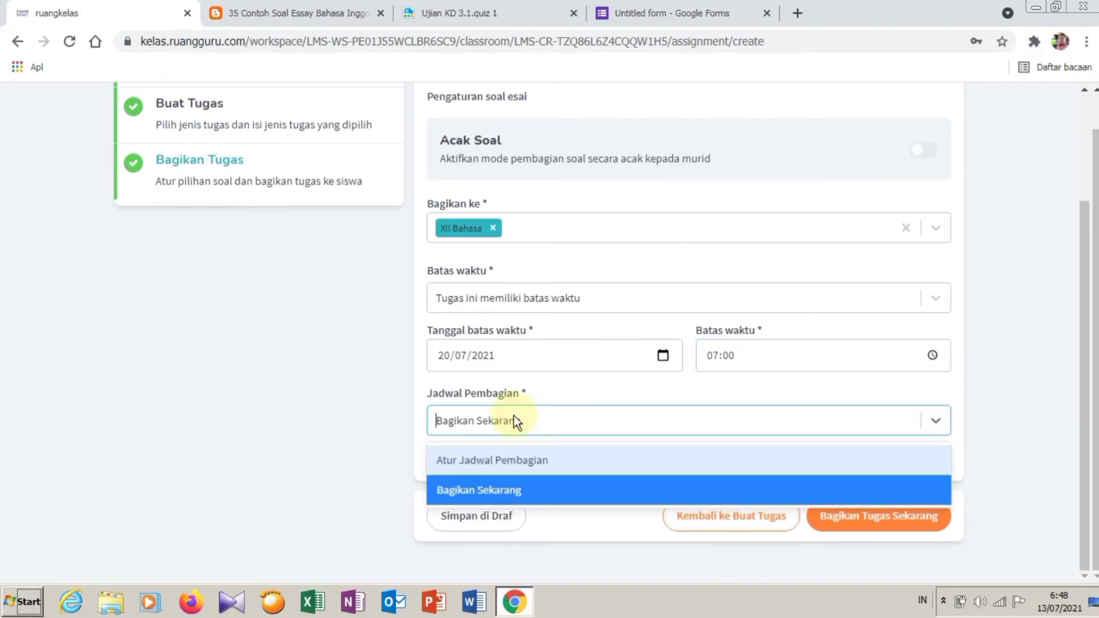
left_click(516, 458)
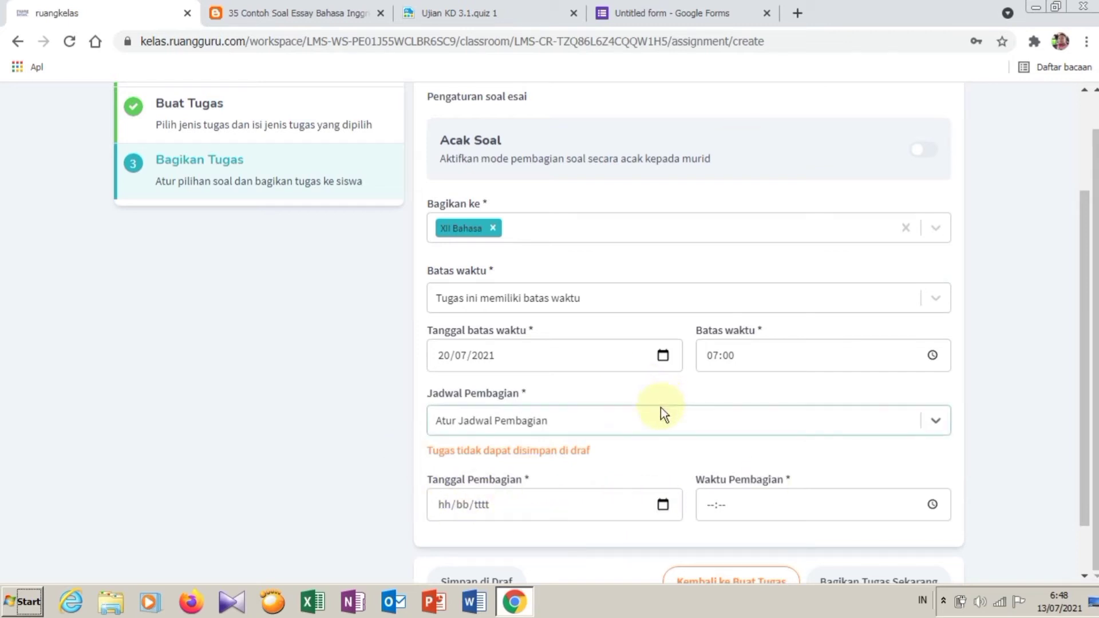
left_click(638, 426)
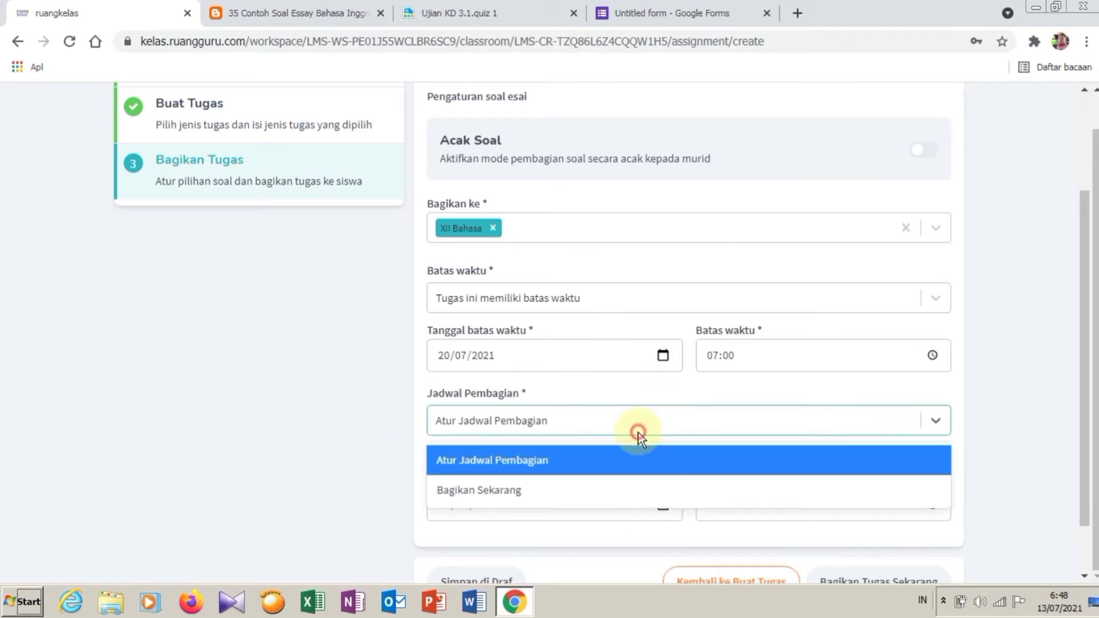
left_click(511, 491)
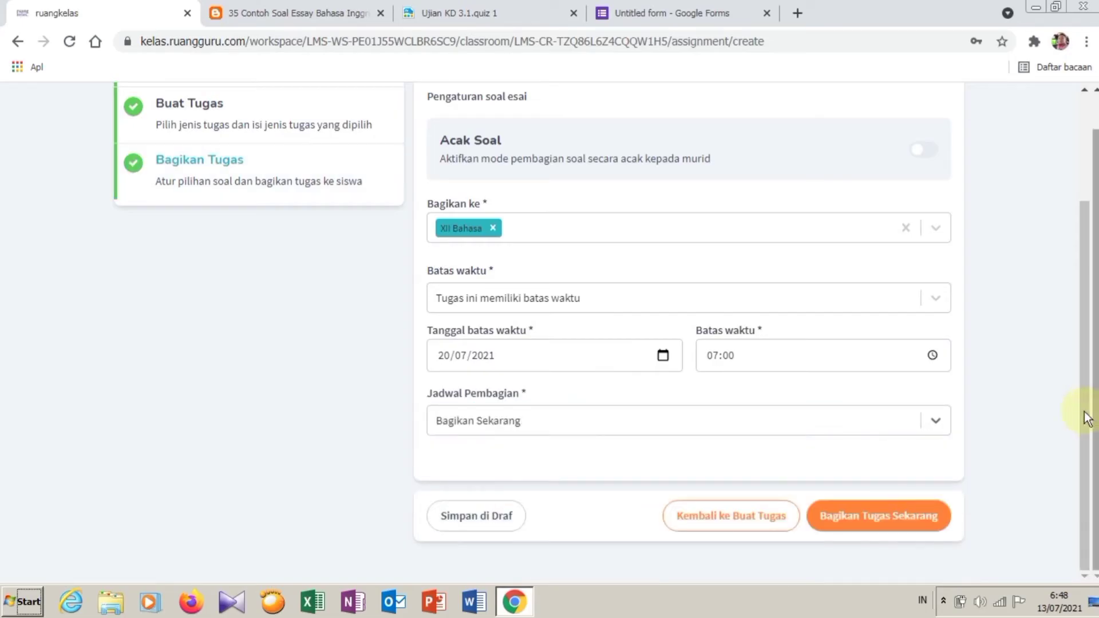
left_click(901, 518)
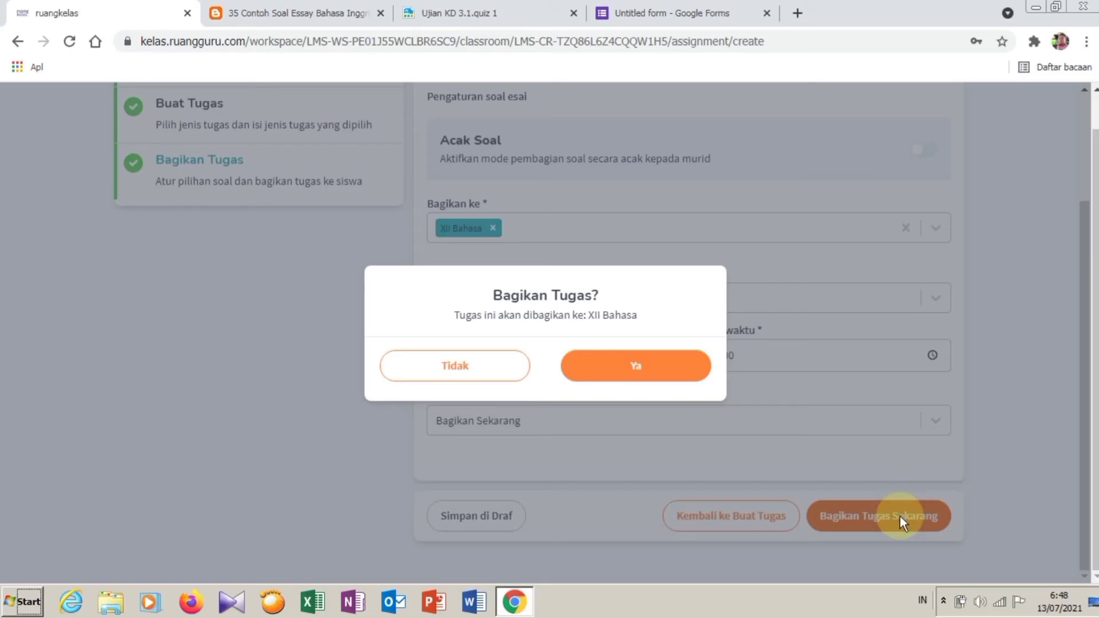
Step: Confirm sharing with Ya and check Latihan Soal KD 3.1 in the XII Bahasa assignment list
left_click(675, 371)
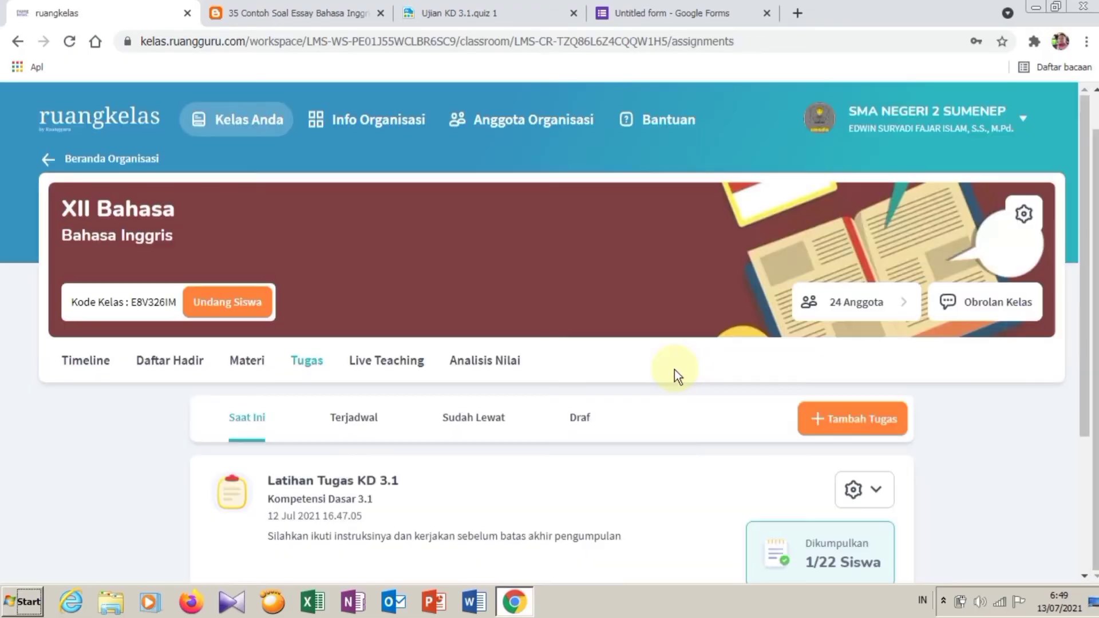
scroll(676, 370, "down", 3)
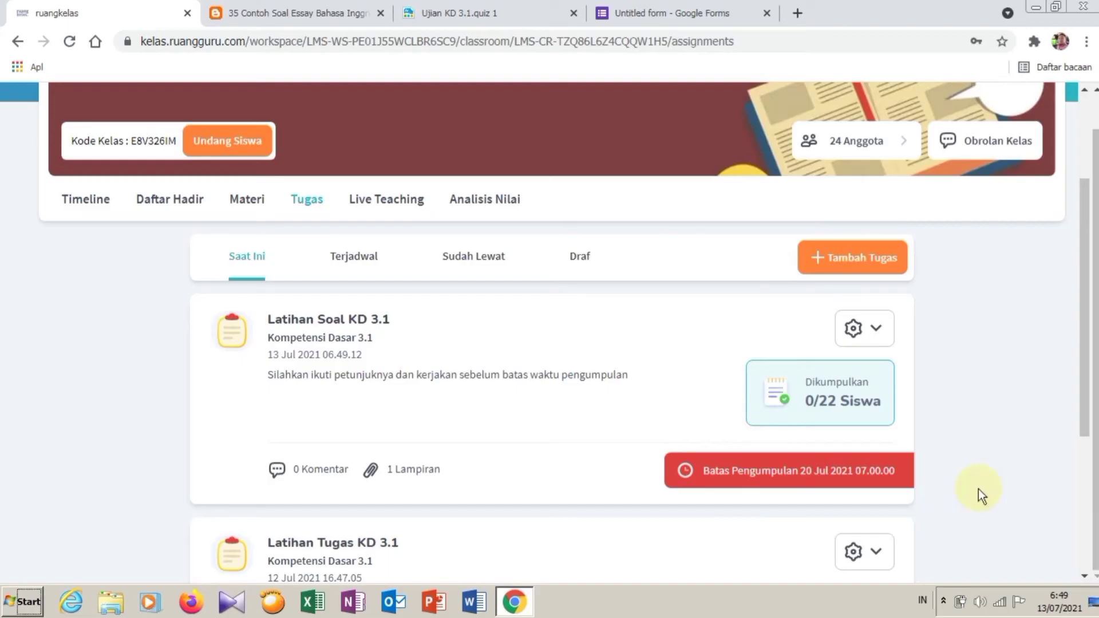
left_click(191, 600)
left_click_drag(395, 593, 524, 589)
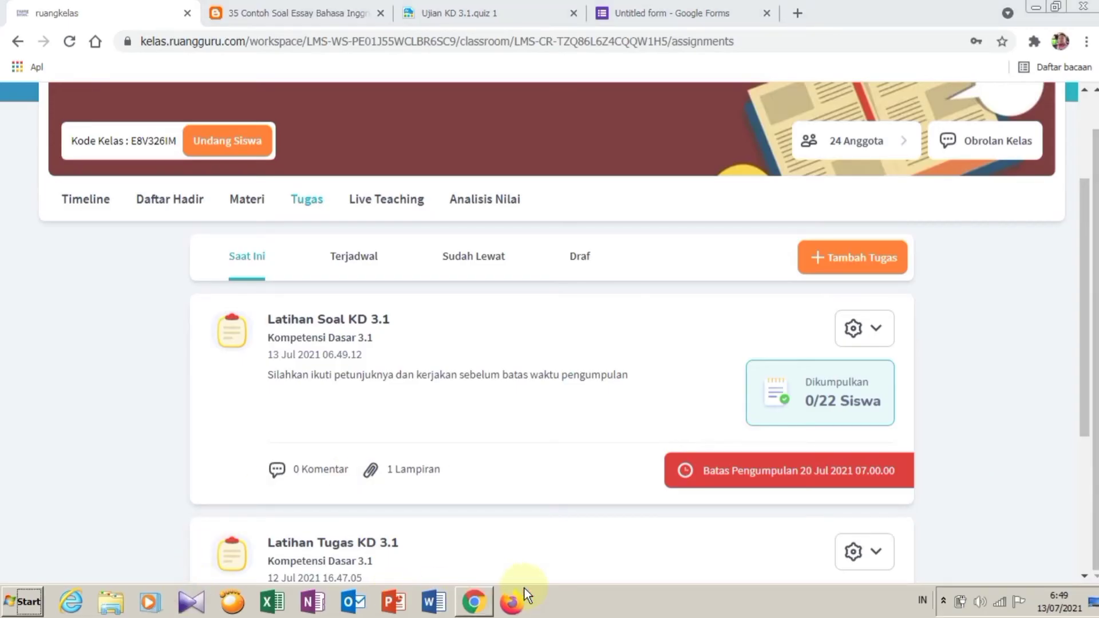
Step: Load kelas.ruangguru.com in Firefox and proceed from the landing page into ruangkelas
left_click(524, 589)
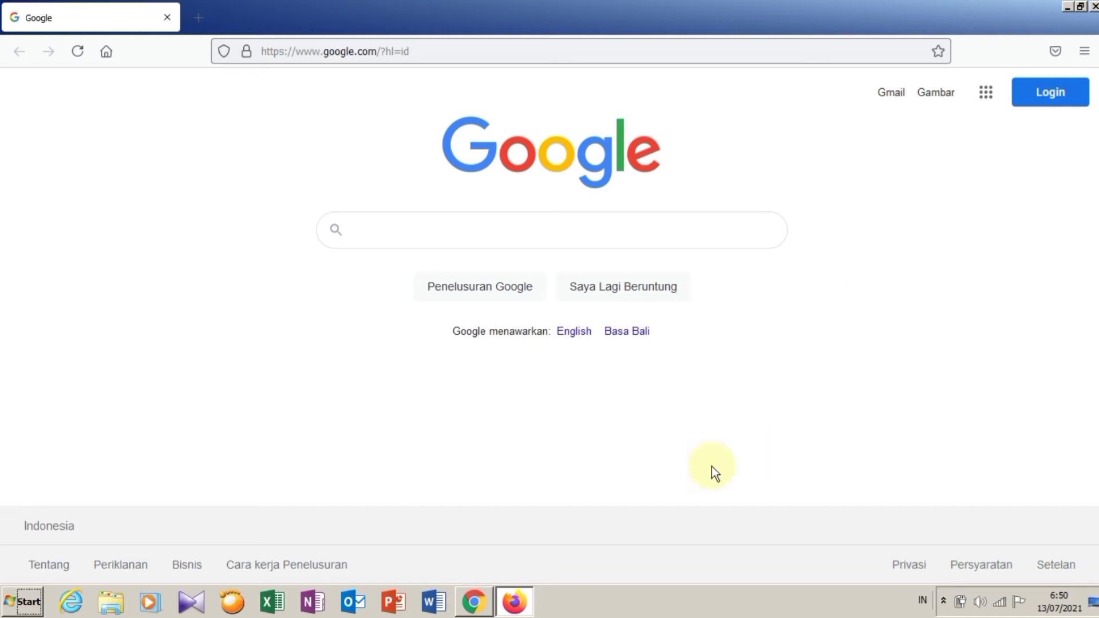
left_click(528, 61)
type("k")
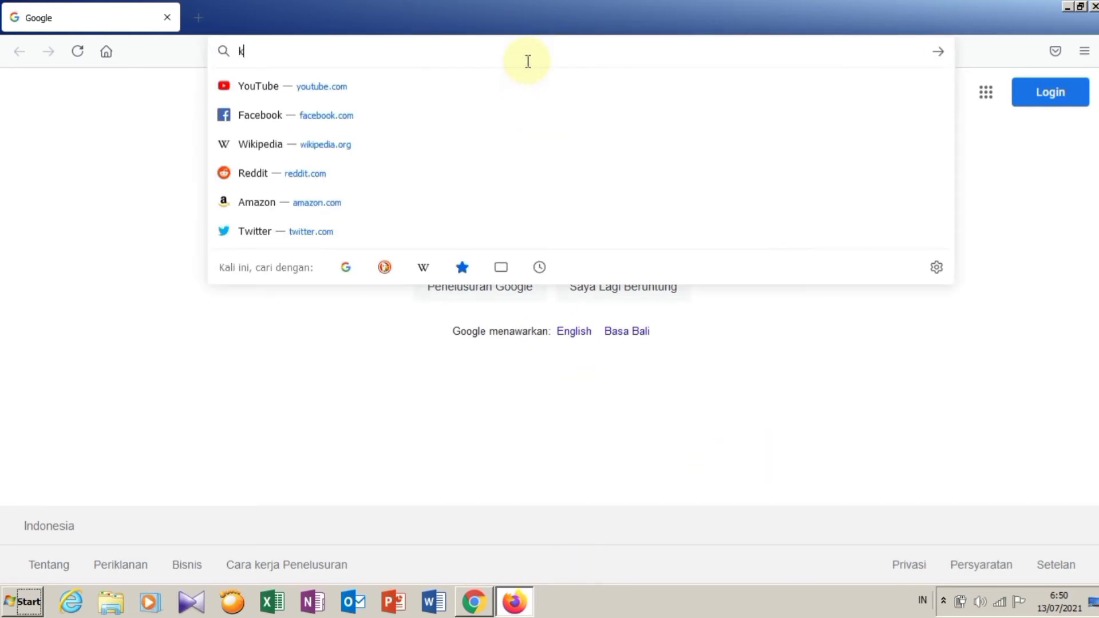
type("elas.")
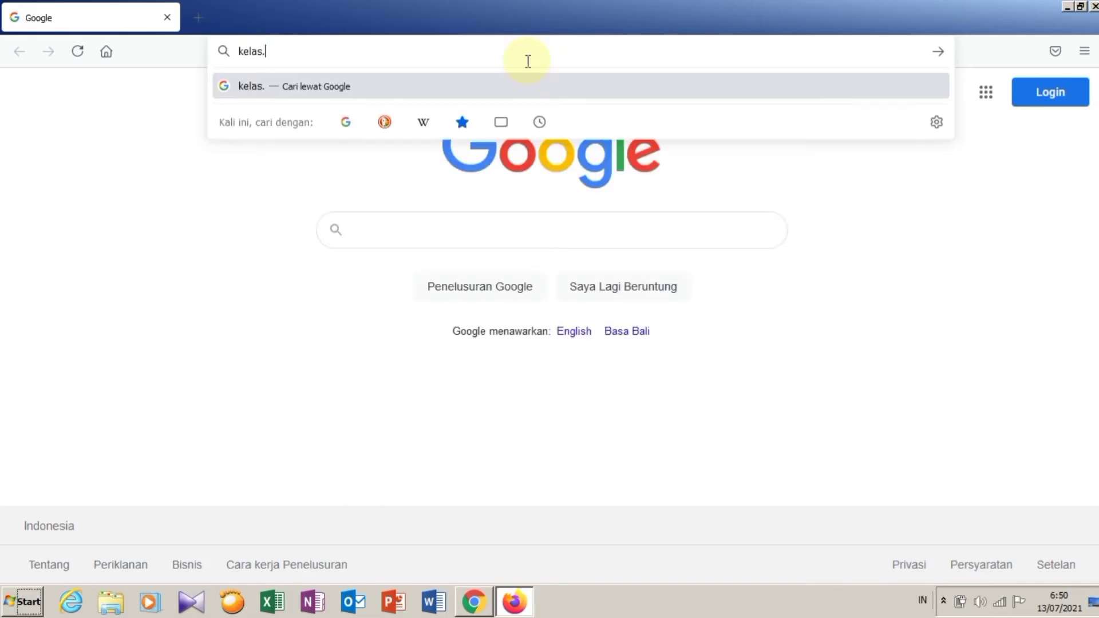
type("ruanggur")
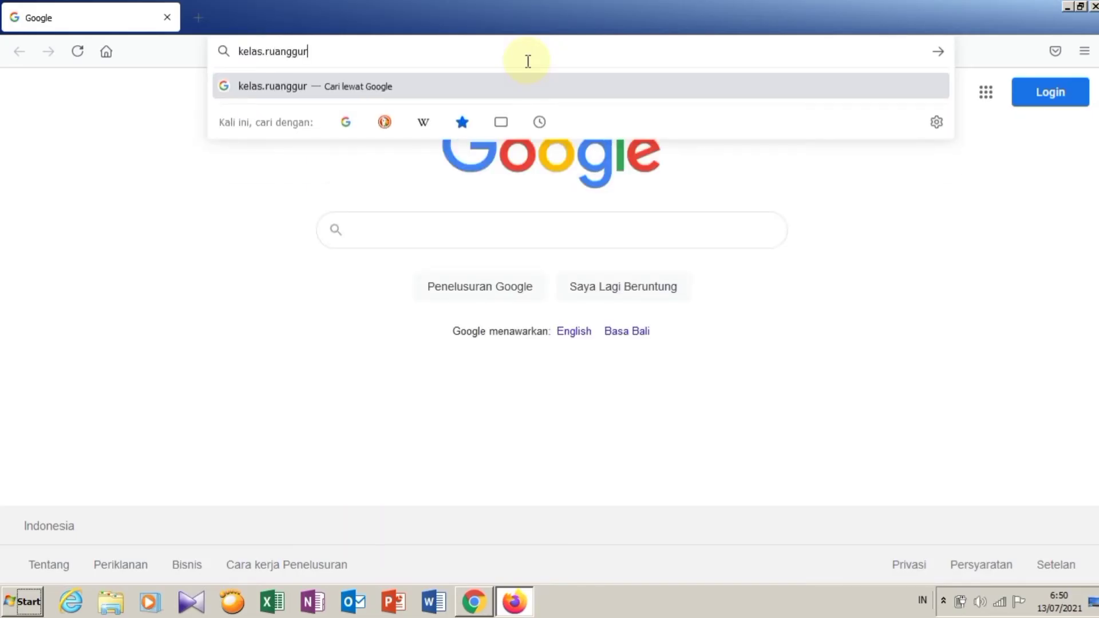
type("u.com")
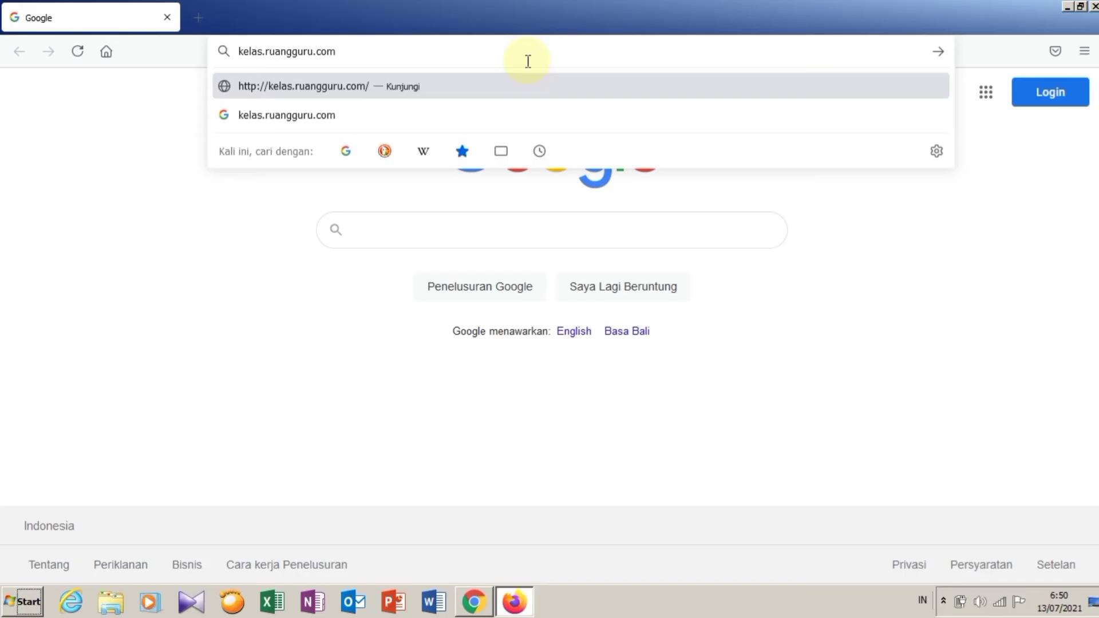
key("Return")
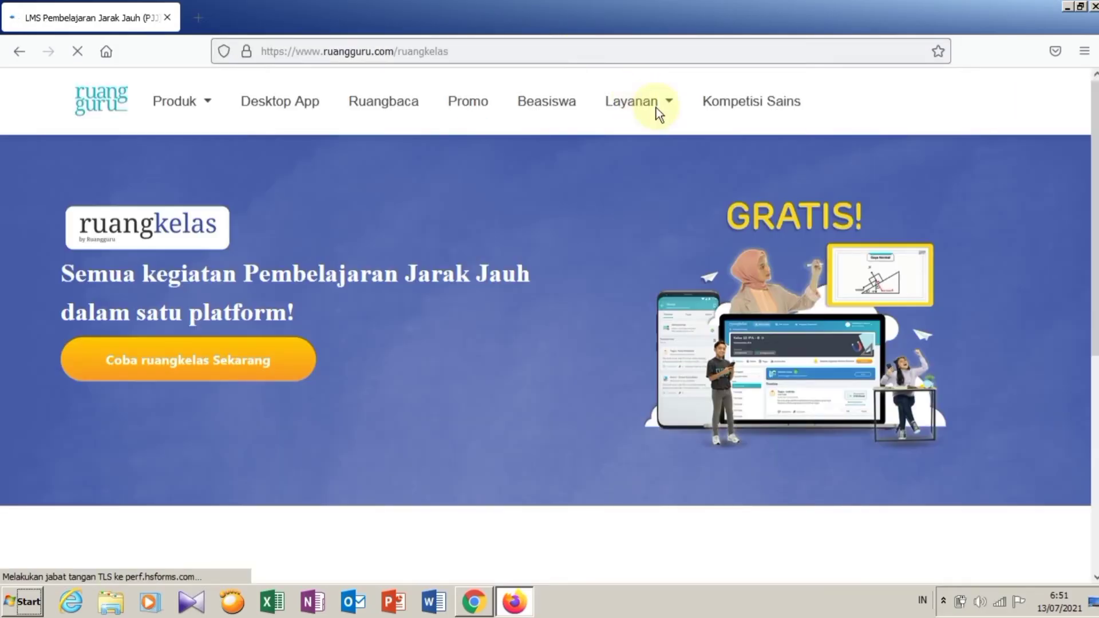
left_click(164, 367)
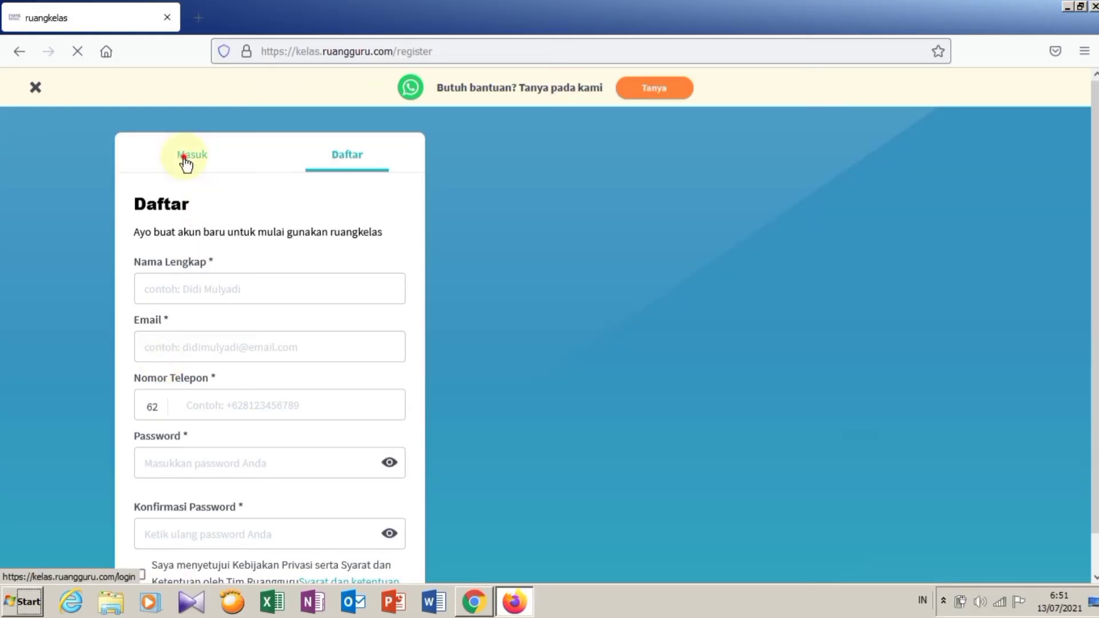
Step: Log in with the student account's e-mail and password, decline saving it, and enter as a student
left_click(184, 158)
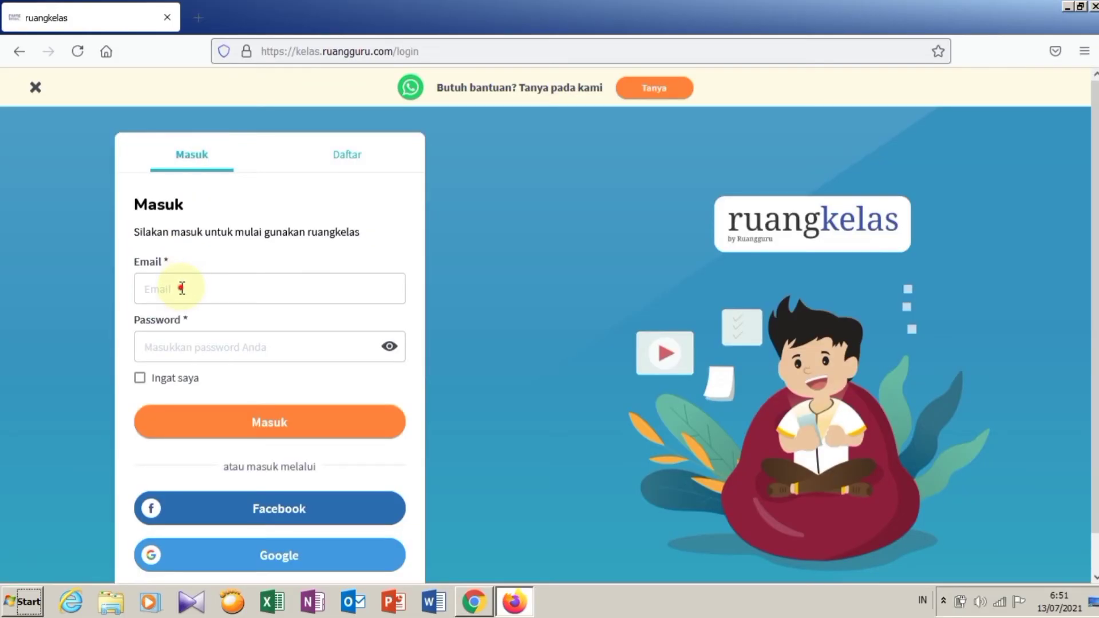
left_click(182, 288)
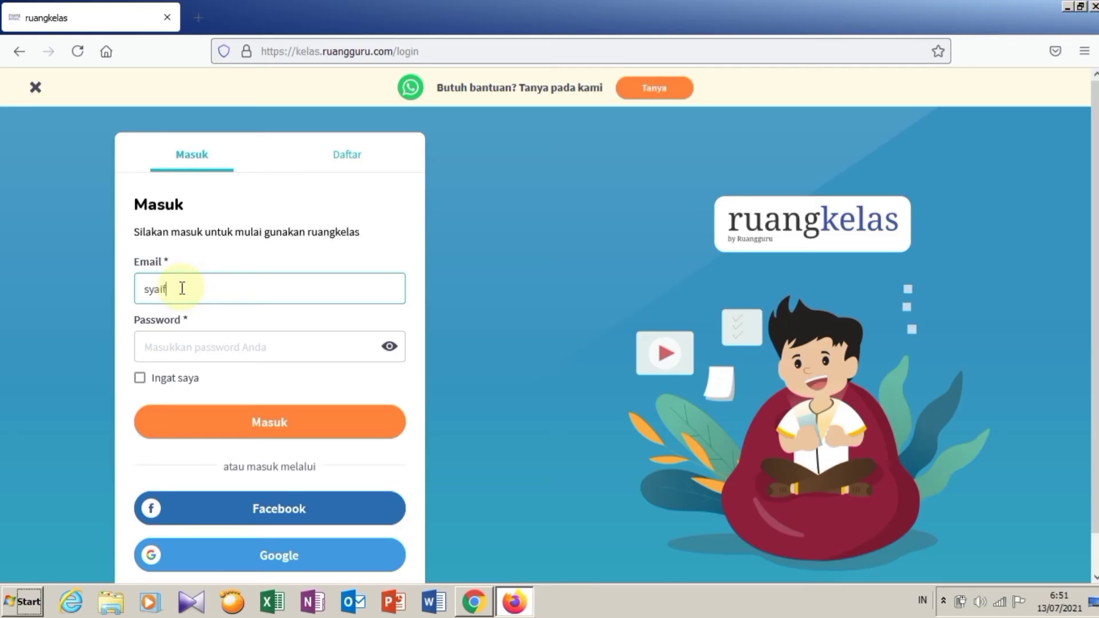
key("Tab")
type("s")
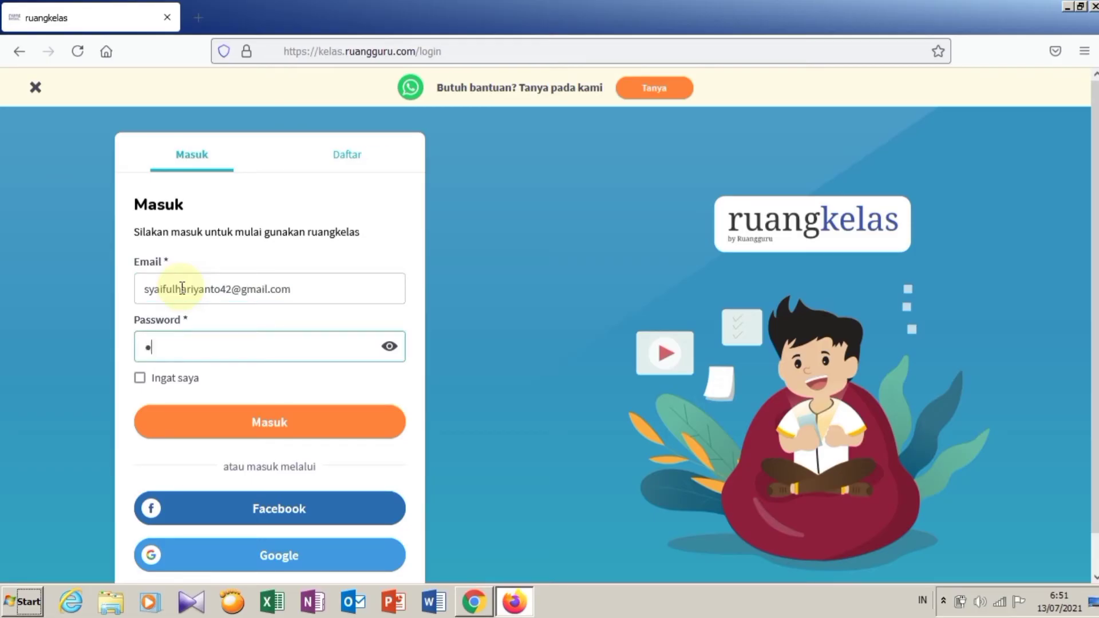
type("*********")
key("Return")
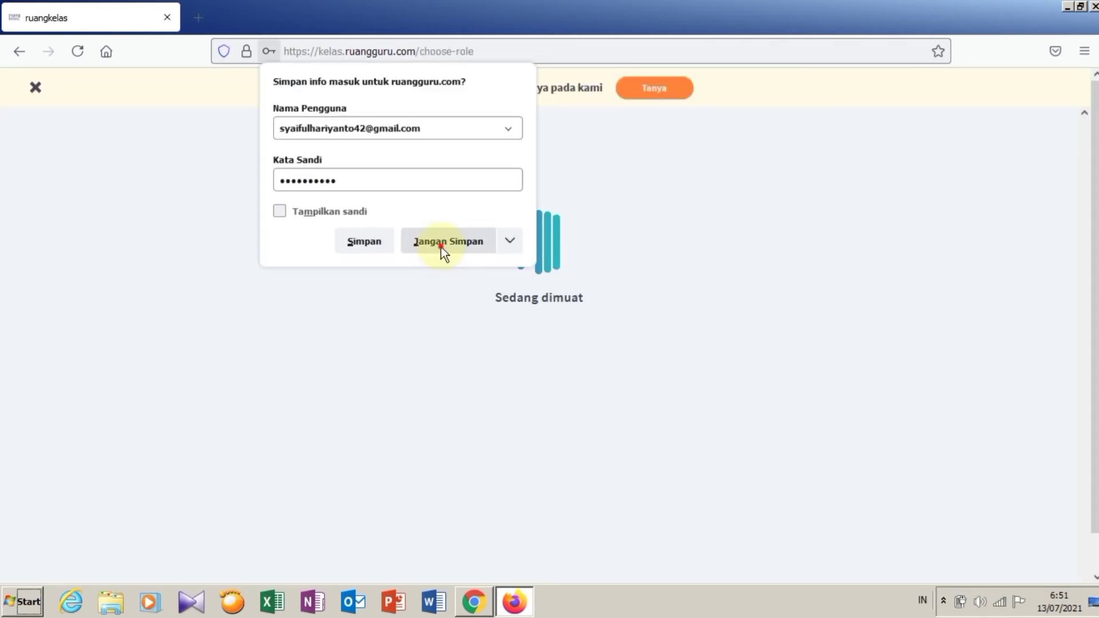
left_click(441, 243)
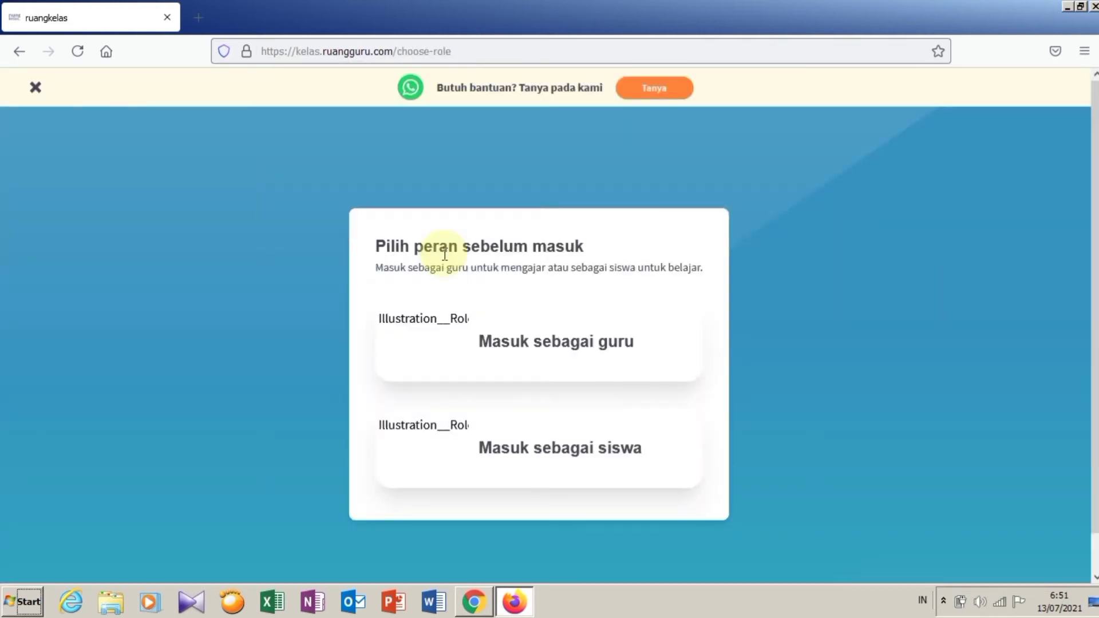
left_click(592, 445)
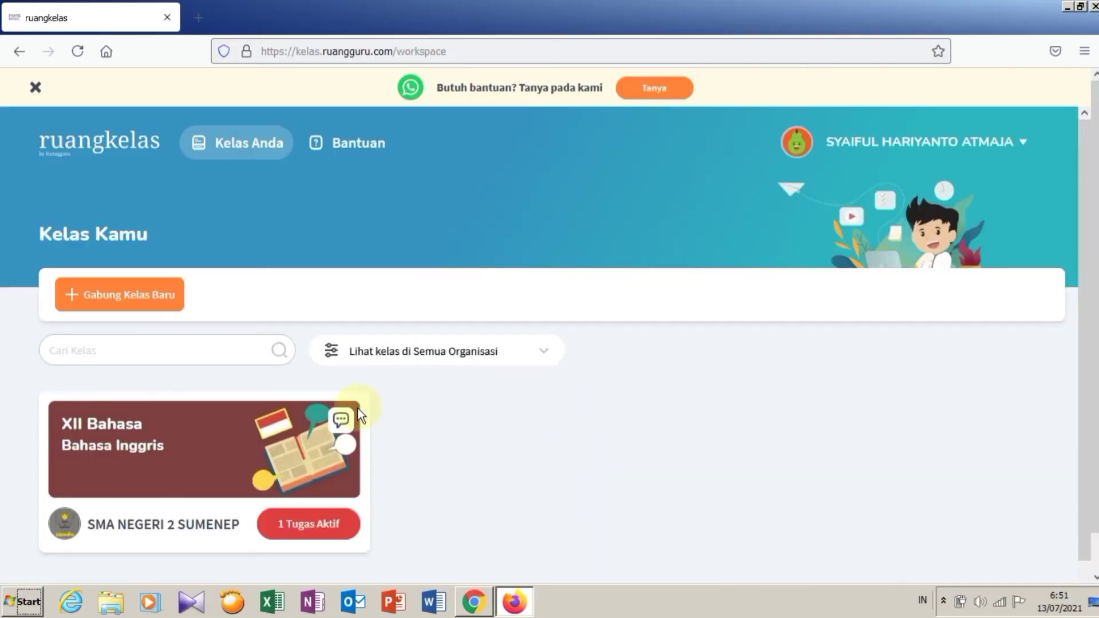
Step: Open XII Bahasa's active assignments and select Latihan Soal KD 3.1
left_click(294, 528)
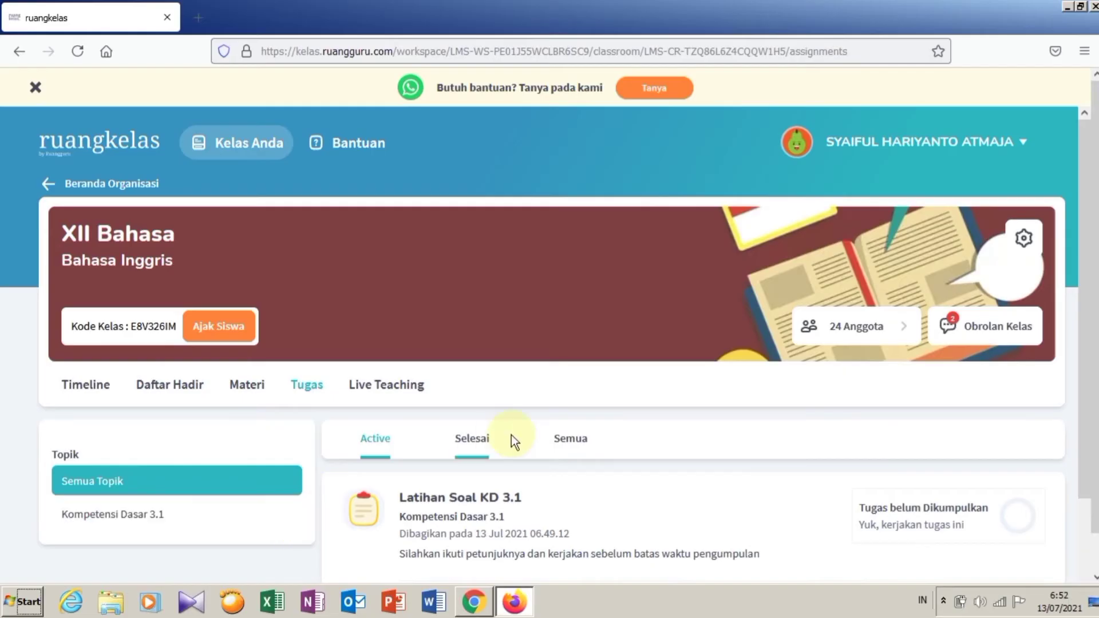
scroll(511, 435, "down", 2)
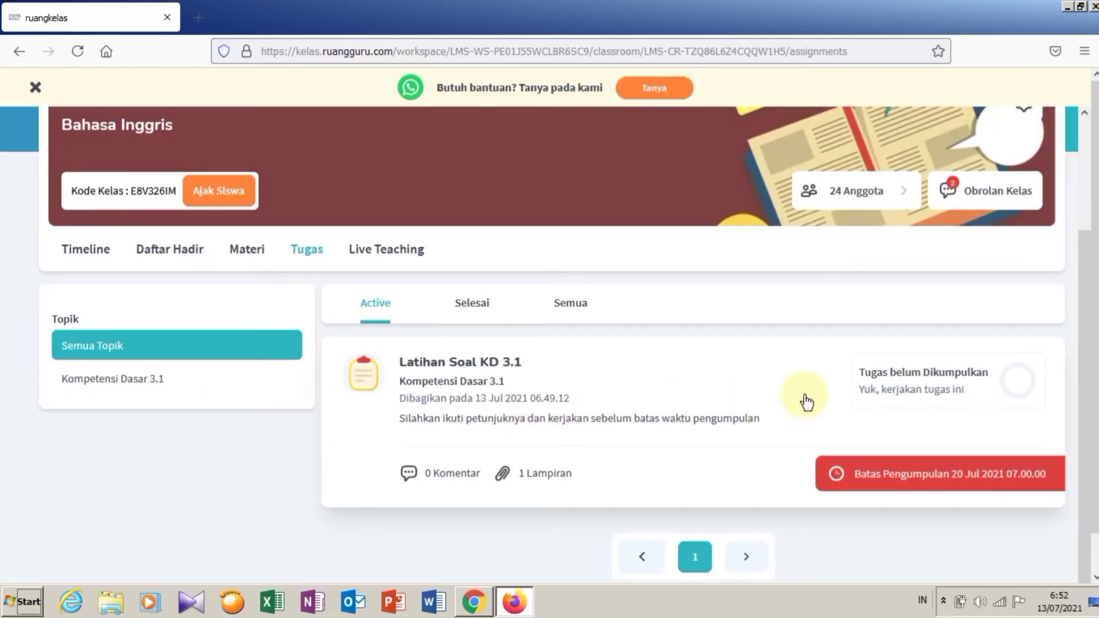
left_click(541, 393)
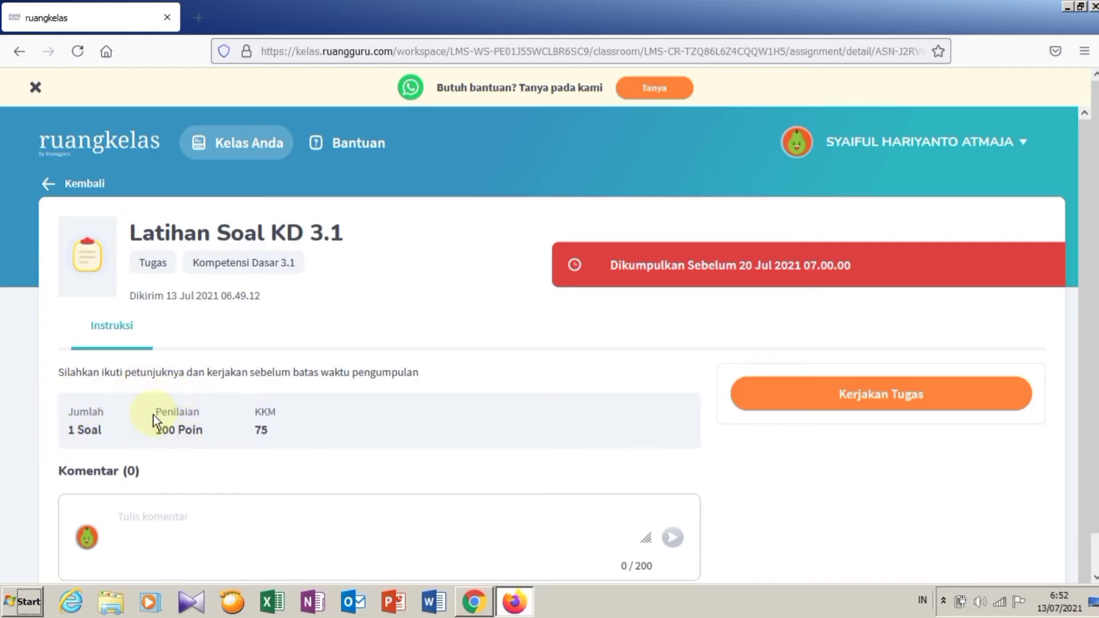
Step: Start Latihan Soal KD 3.1 with Kerjakan Tugas and scroll down to the answer box
left_click(908, 403)
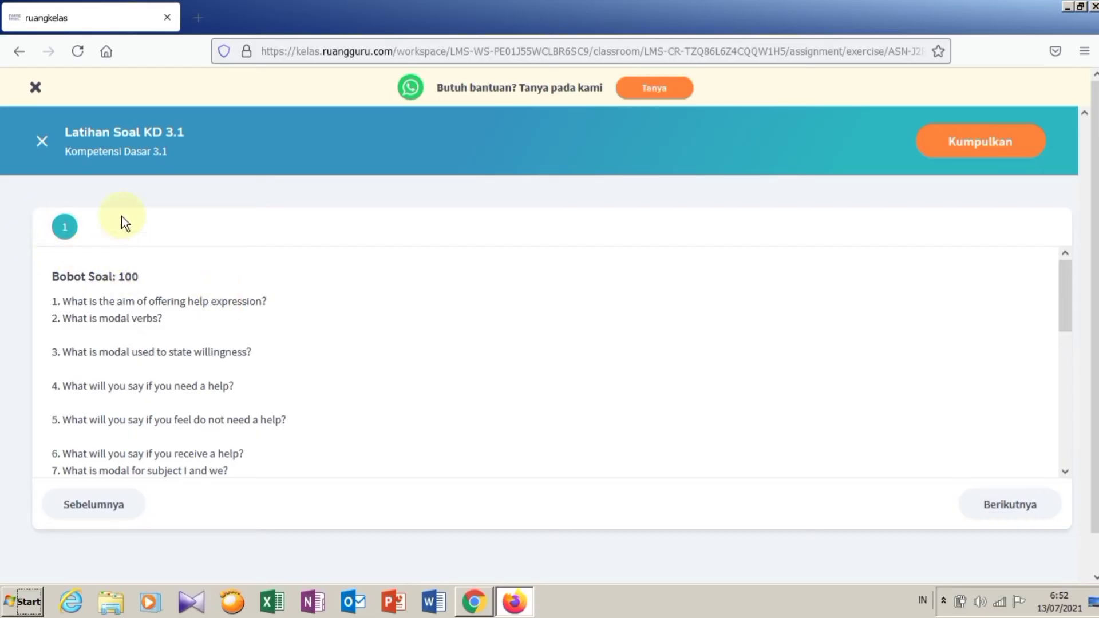
scroll(106, 334, "down", 5)
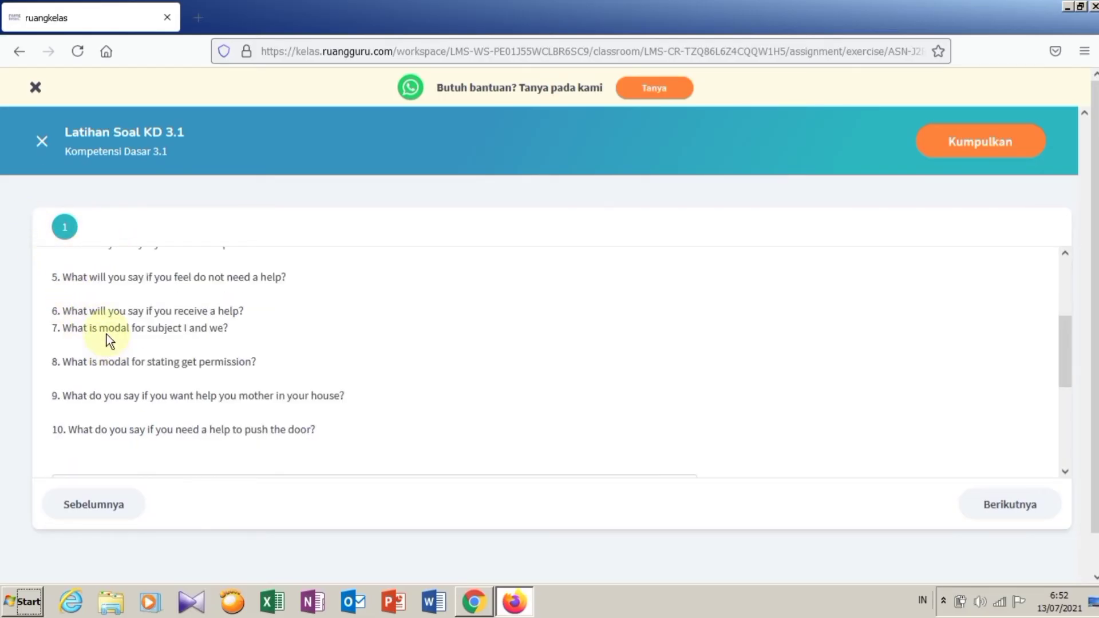
scroll(106, 335, "up", 5)
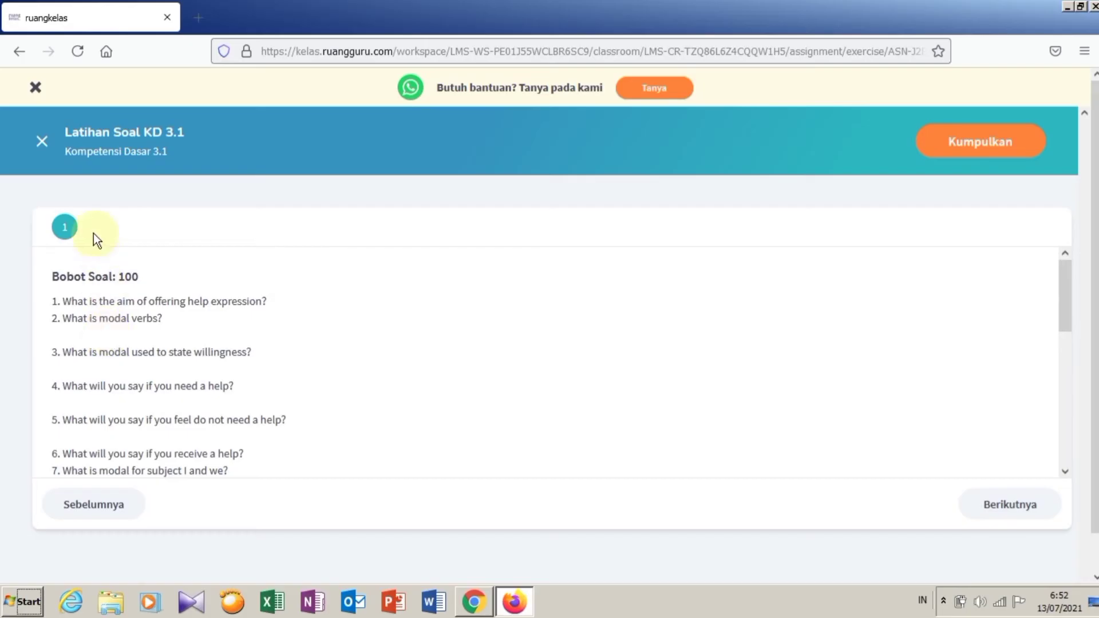
scroll(183, 297, "down", 5)
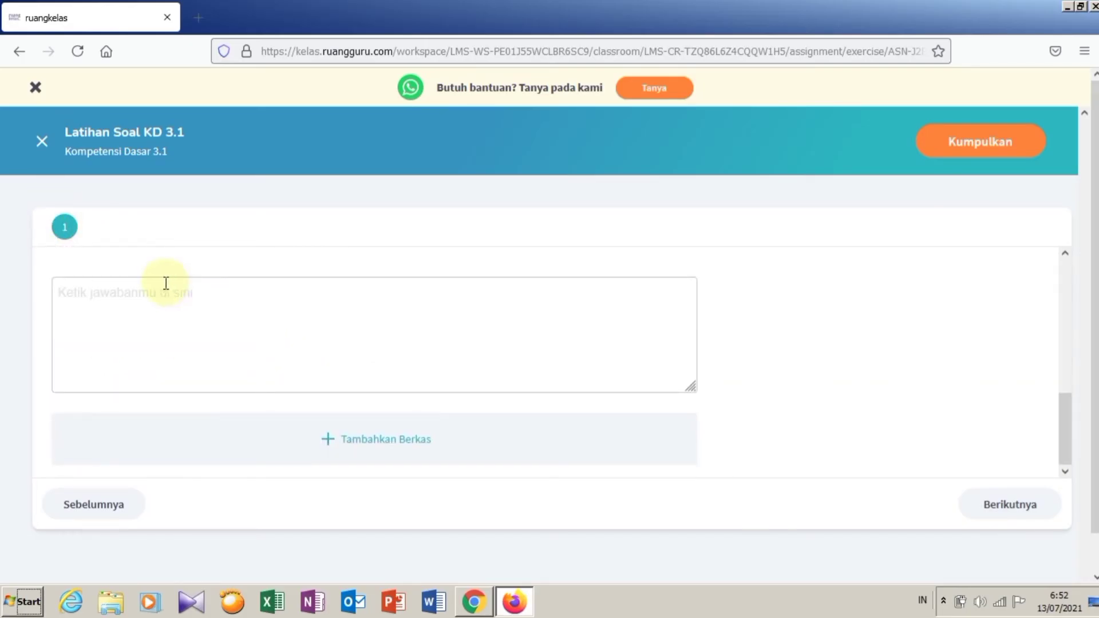
Step: Type numbered answers 1 to 5 in the answer box, from '1. jawaban 1' to '5. no 5'
left_click(233, 319)
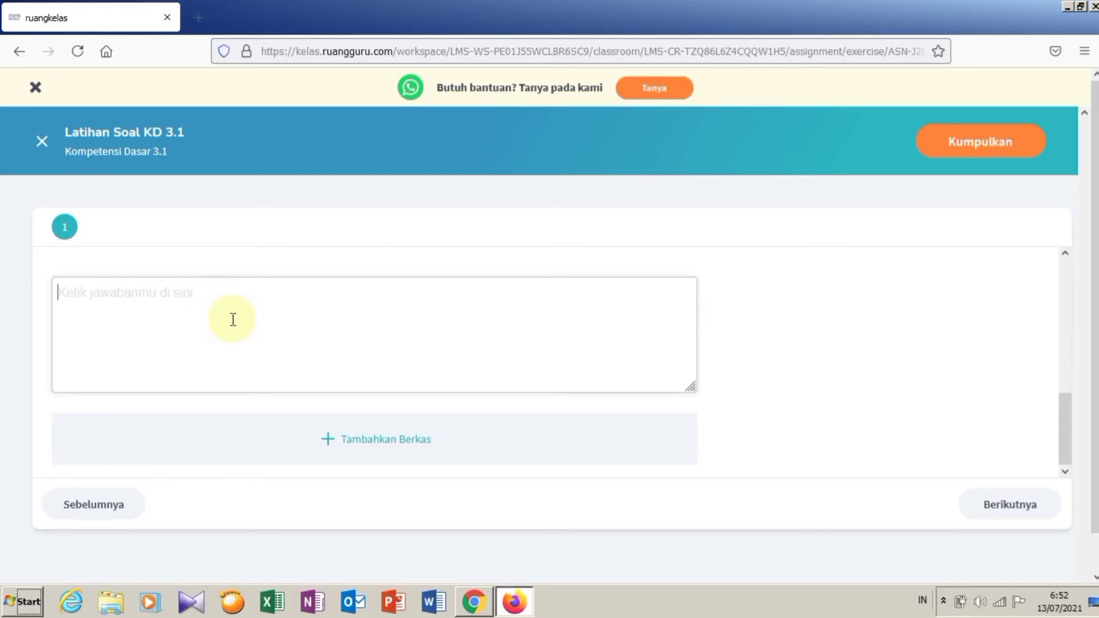
type("1.")
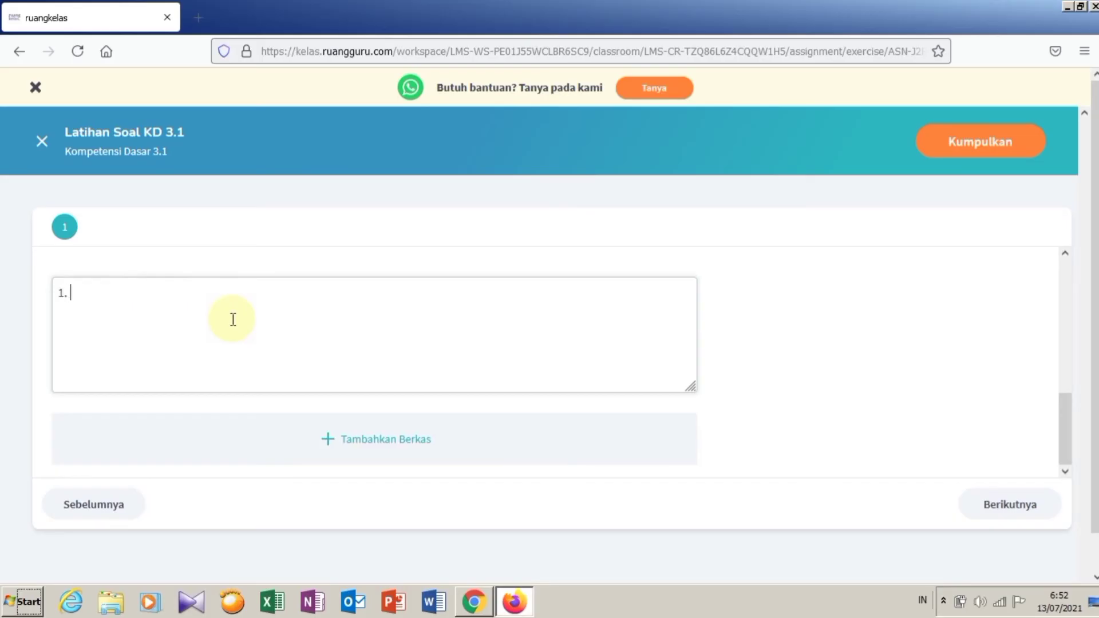
type(" jawaban 1")
key("Return")
type("2. jwb 2 ")
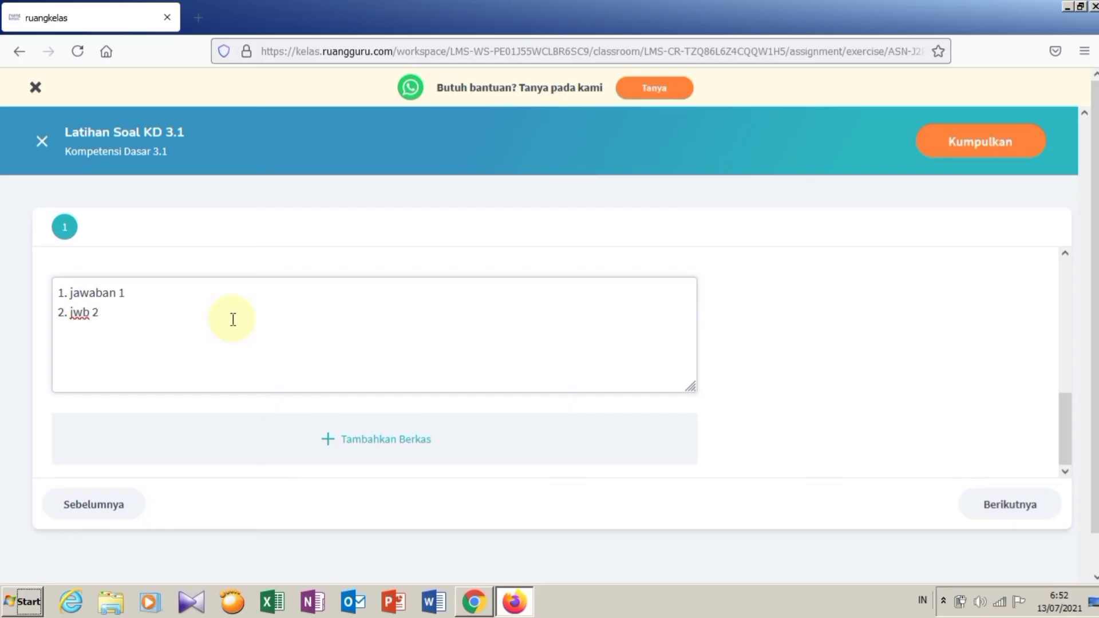
type("3. jawaban no 3")
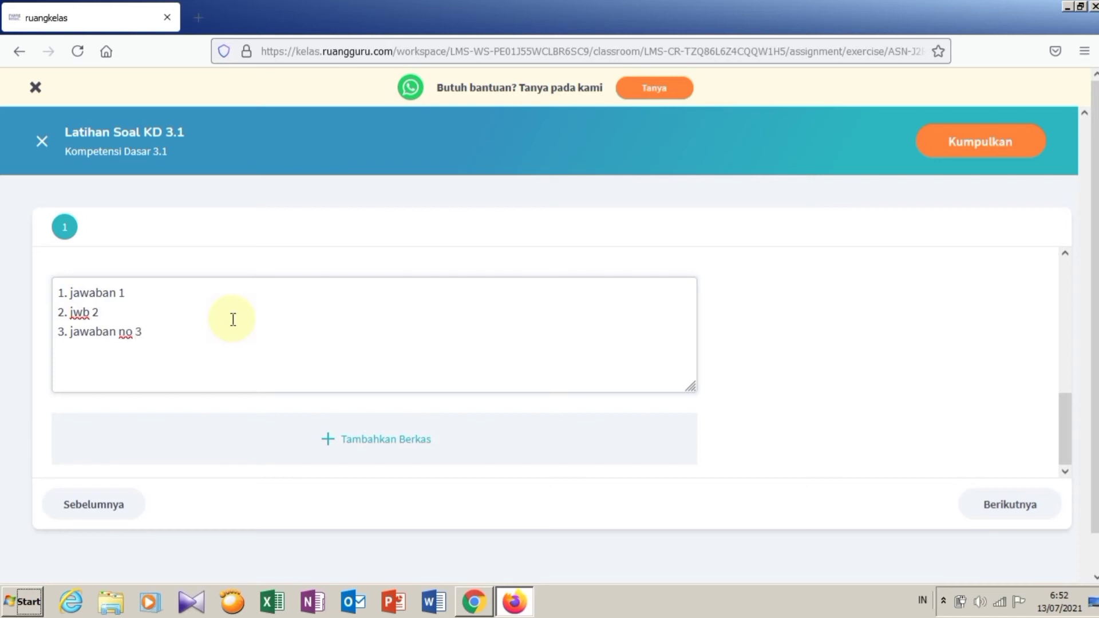
key("Return")
type("4.")
type("jwbn")
key("Return")
type("5. no 5")
Step: Add answers 6 to 10 on new lines, from '6. jwbn 6' to '10. jhdfhfhdhff'
key("Return")
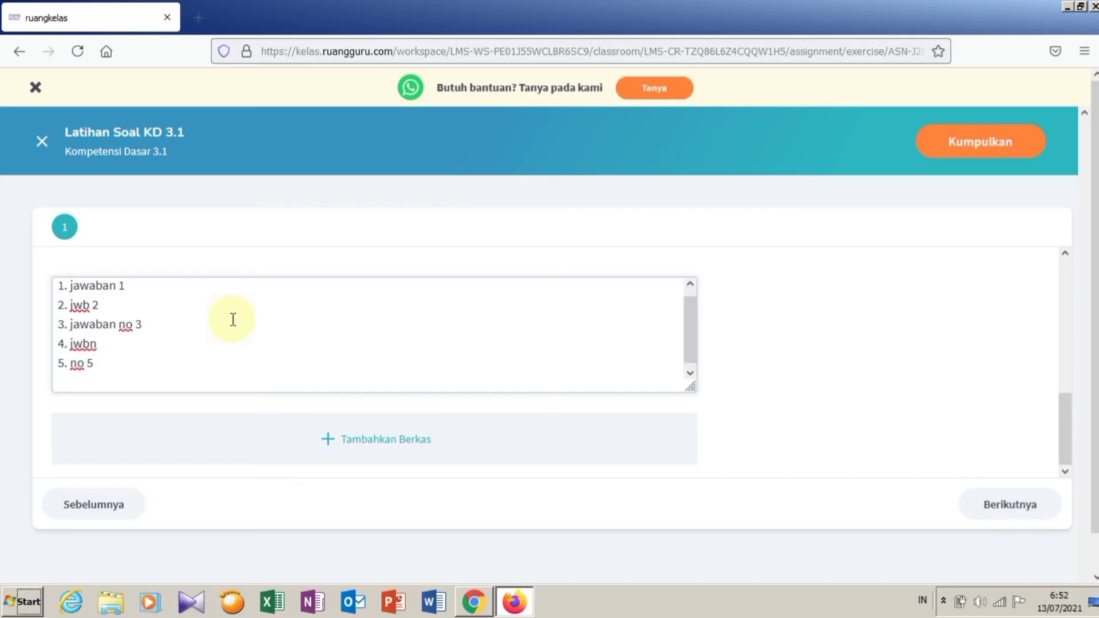
type("6. jwbn 6")
key("Return")
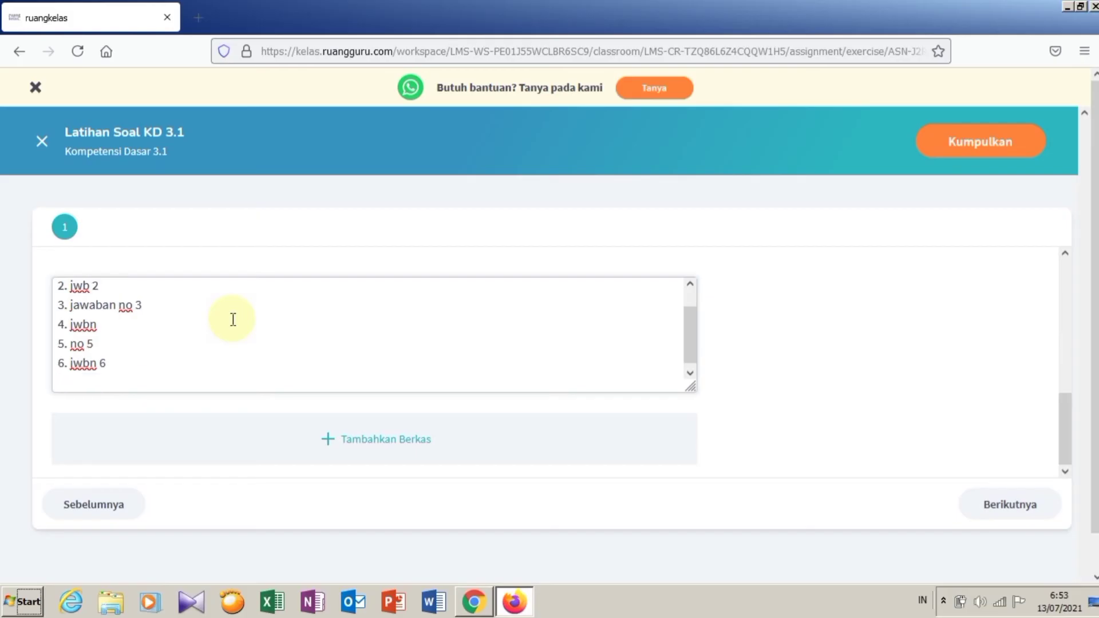
type("7. gdsgd")
key("Return")
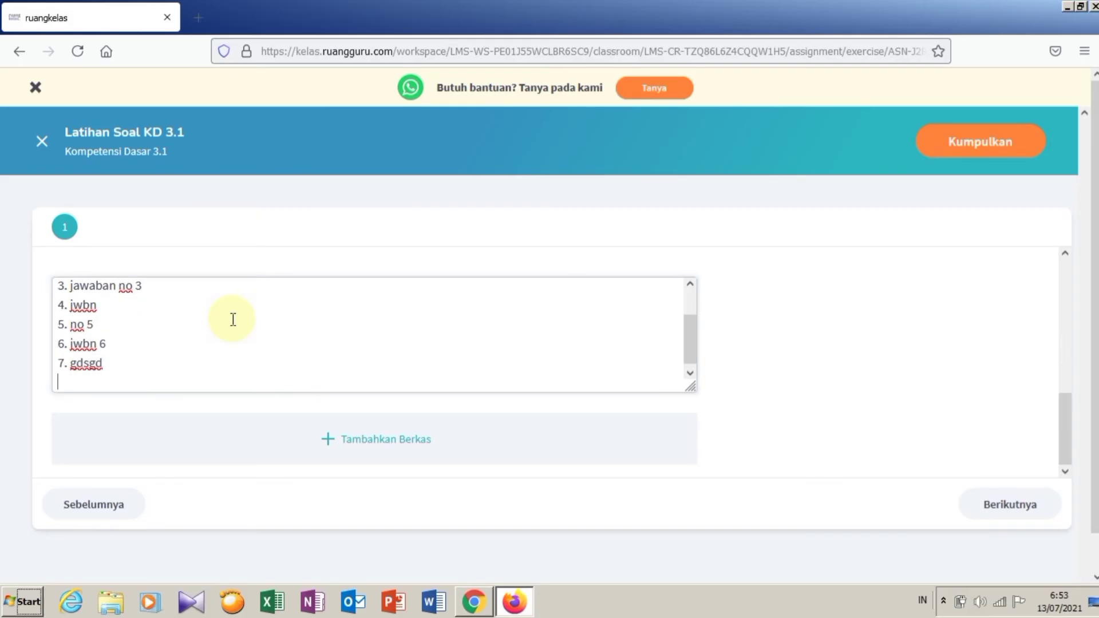
type("8. jdkdksd")
key("Return")
type("9. jh")
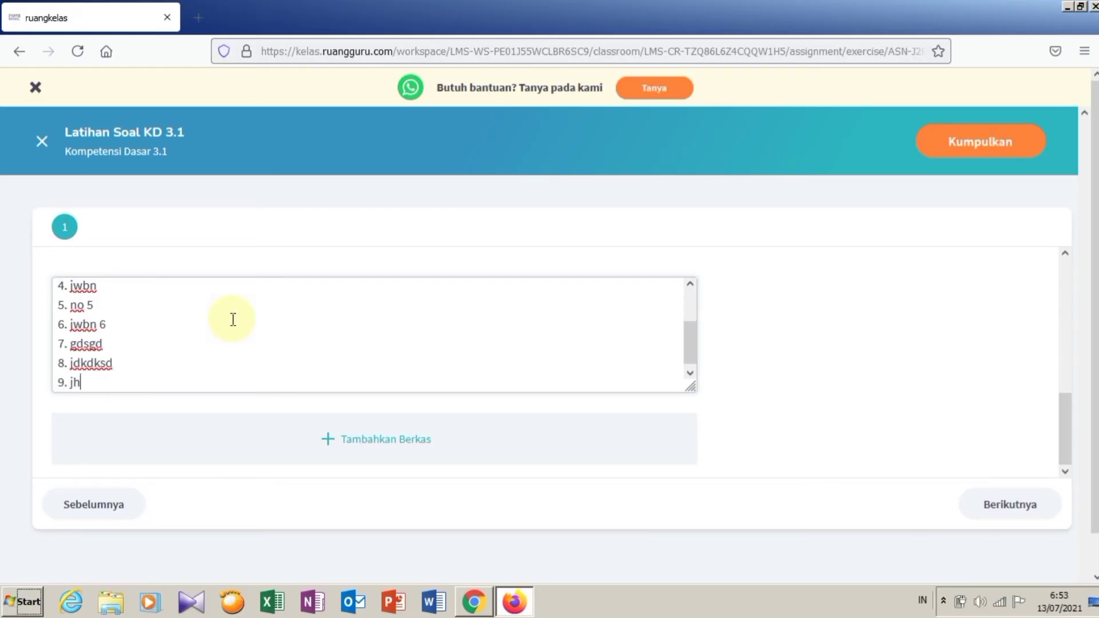
type("sdjsjdsd")
key("Return")
type("1")
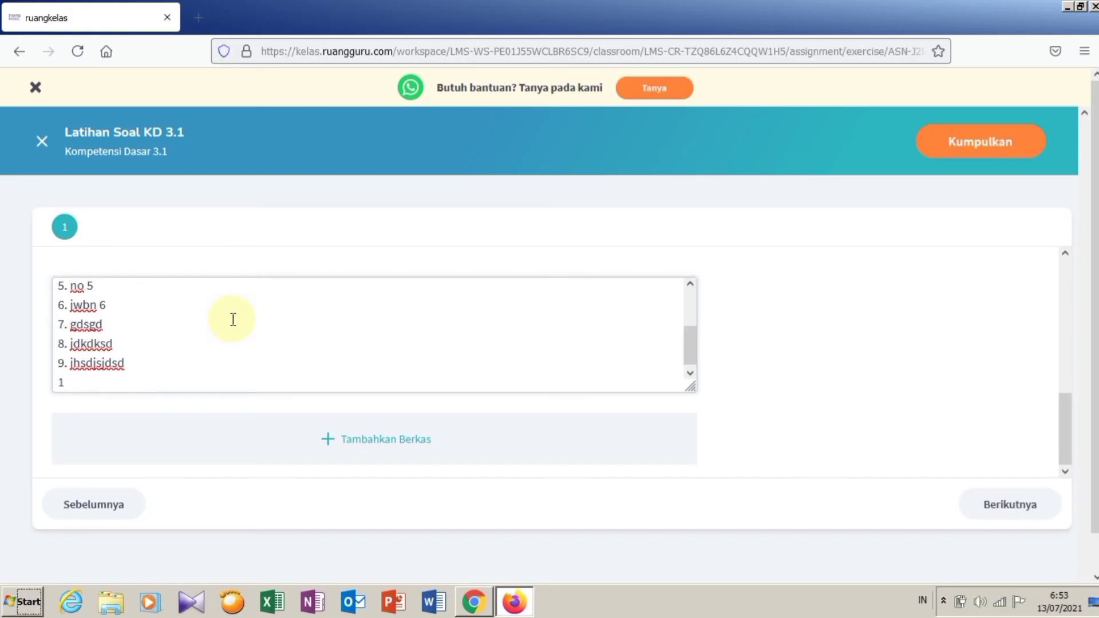
type("0. jhdfhfhdhff")
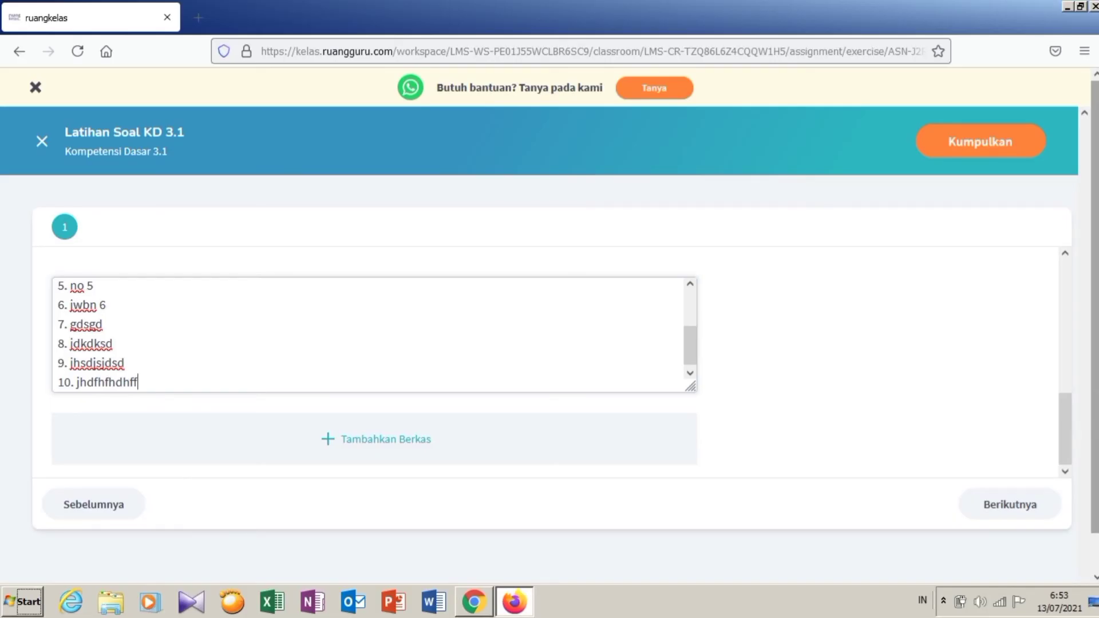
left_click(411, 444)
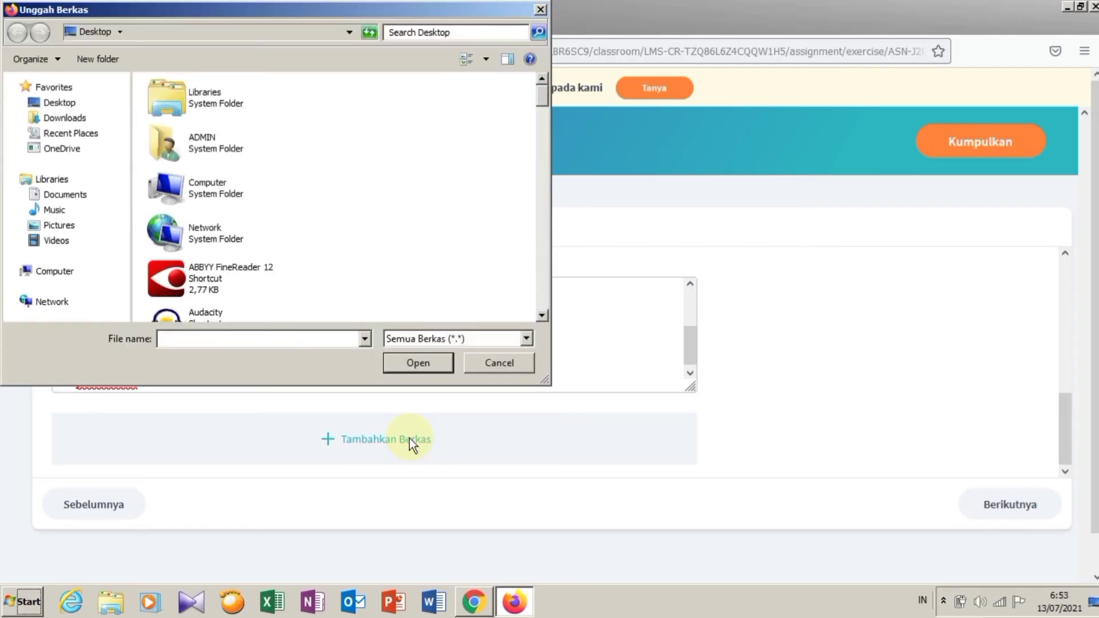
left_click_drag(543, 97, 539, 126)
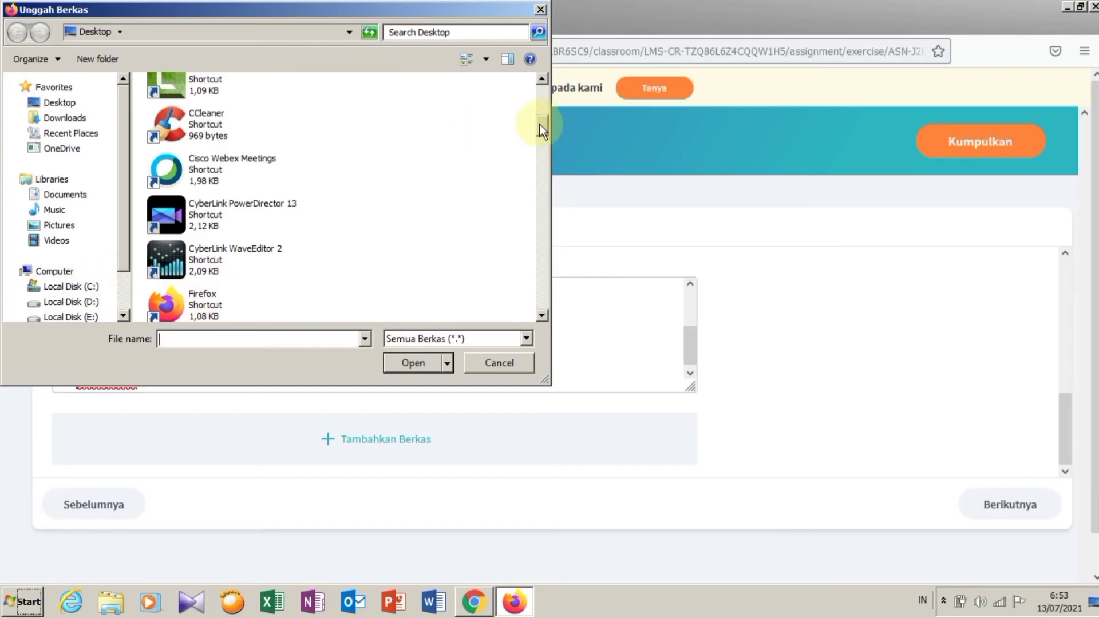
left_click_drag(539, 112, 529, 90)
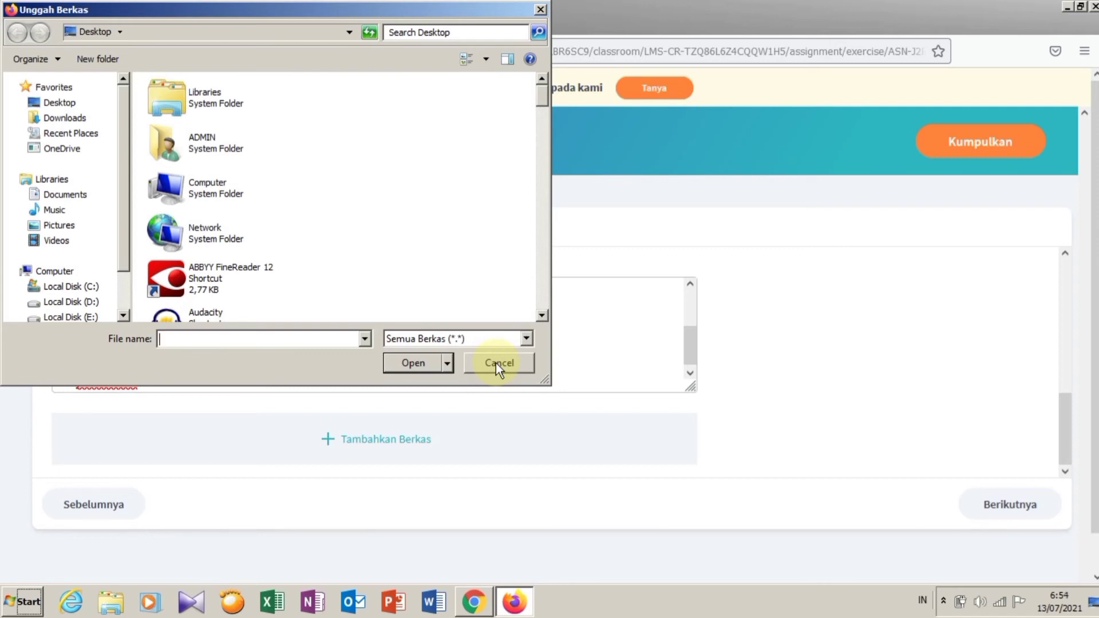
left_click(496, 363)
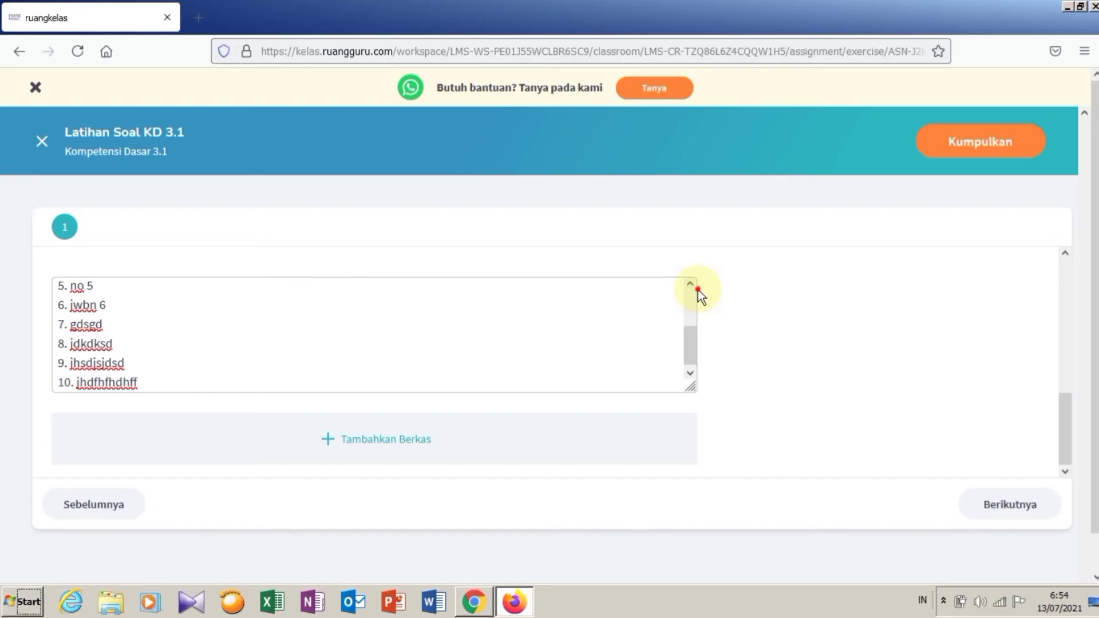
Step: Submit and confirm the answered assignment, then return to the teacher's assignment list in Chrome
scroll(699, 289, "up", 3)
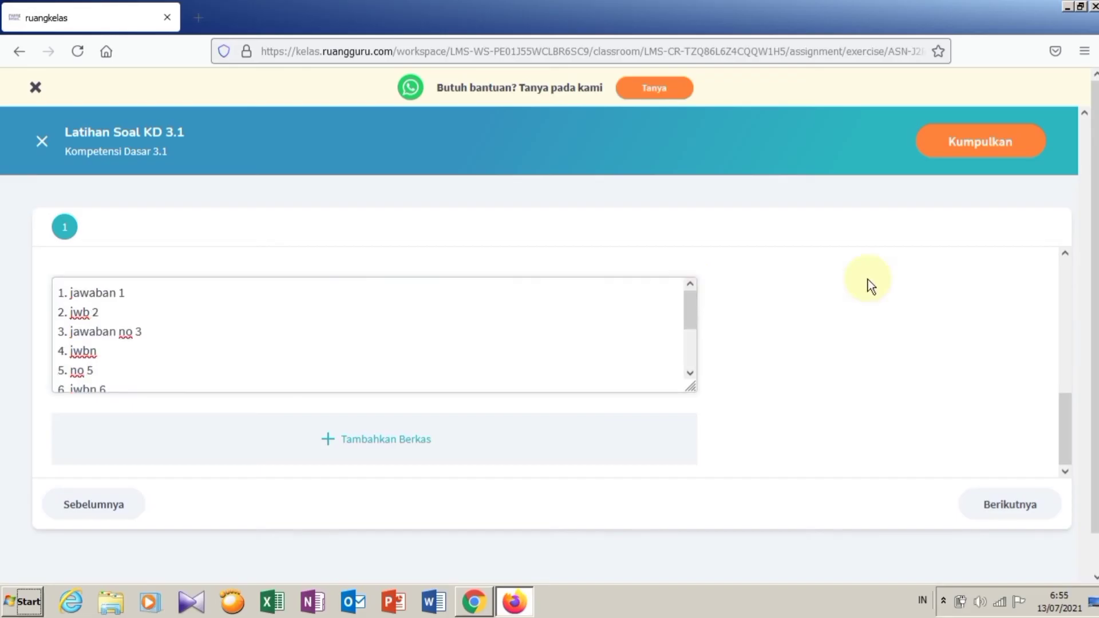
left_click(969, 143)
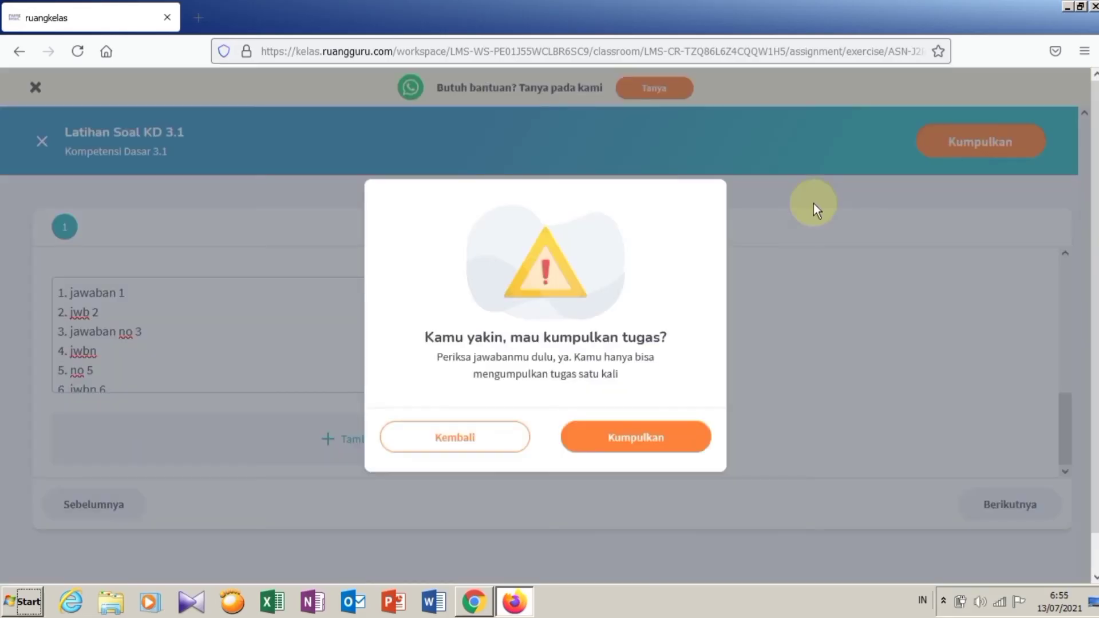
left_click(630, 438)
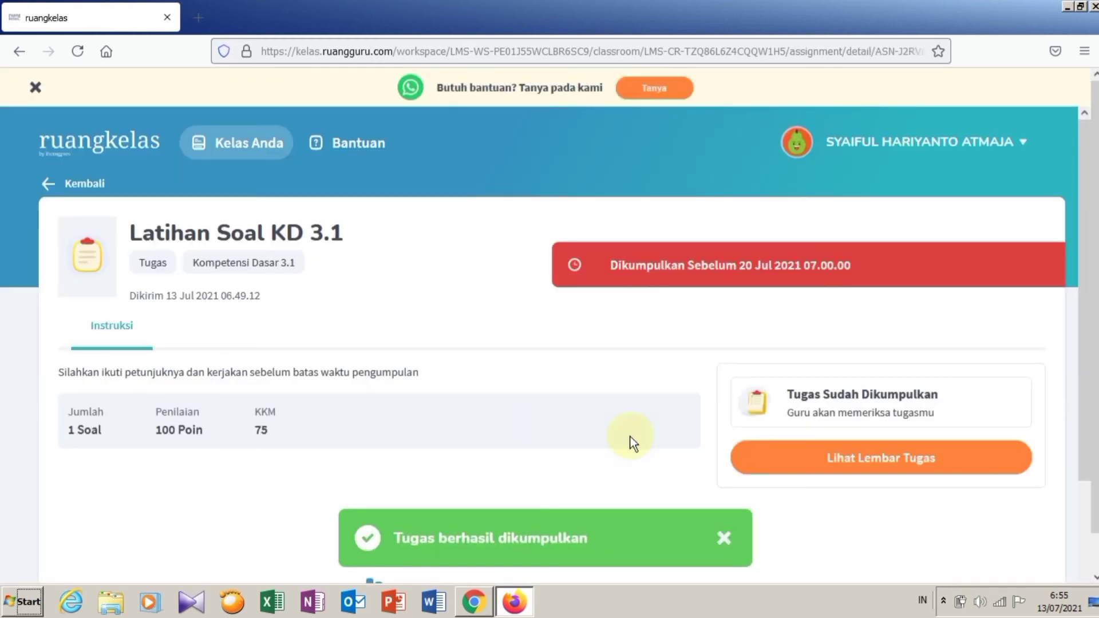
scroll(682, 397, "down", 1)
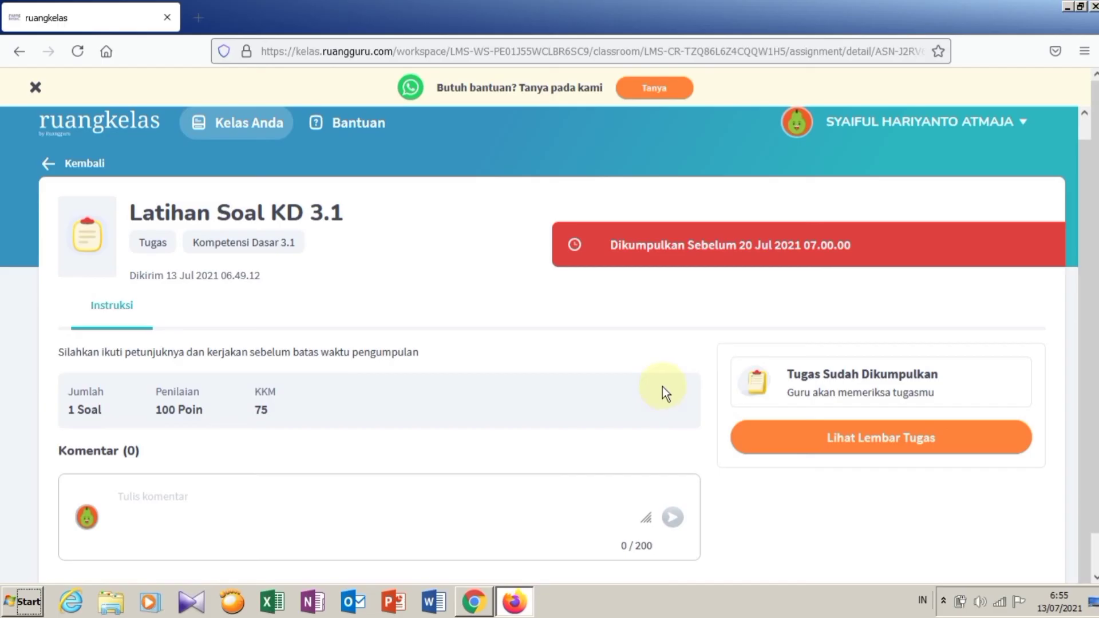
left_click(480, 609)
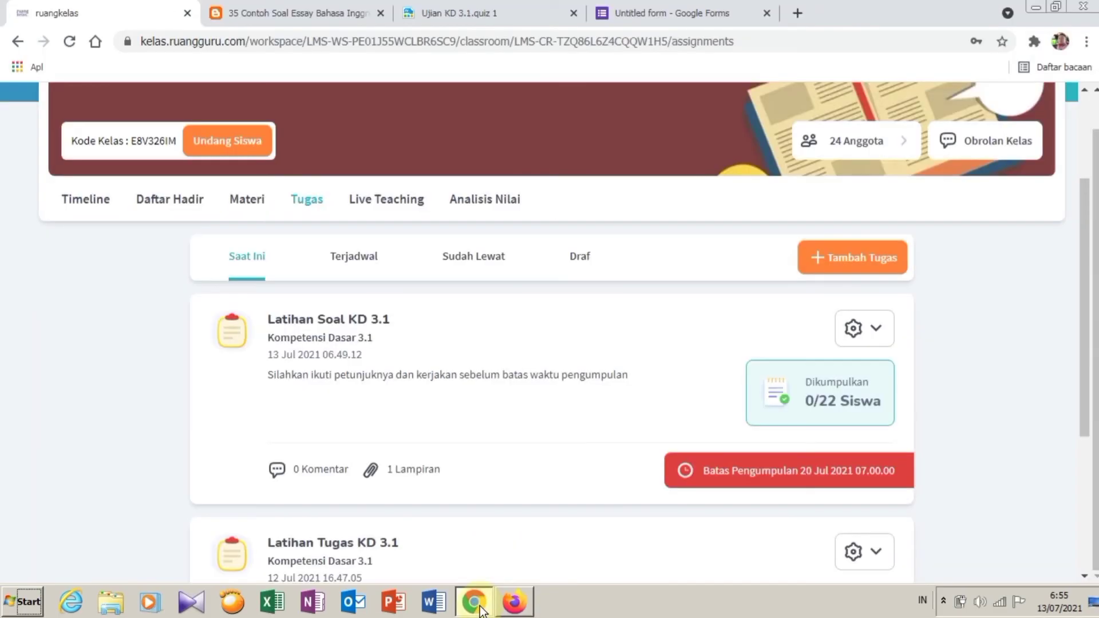
Step: Reload the class page and open the submitted student's Soal Esai answers for Latihan Soal KD 3.1
left_click(73, 46)
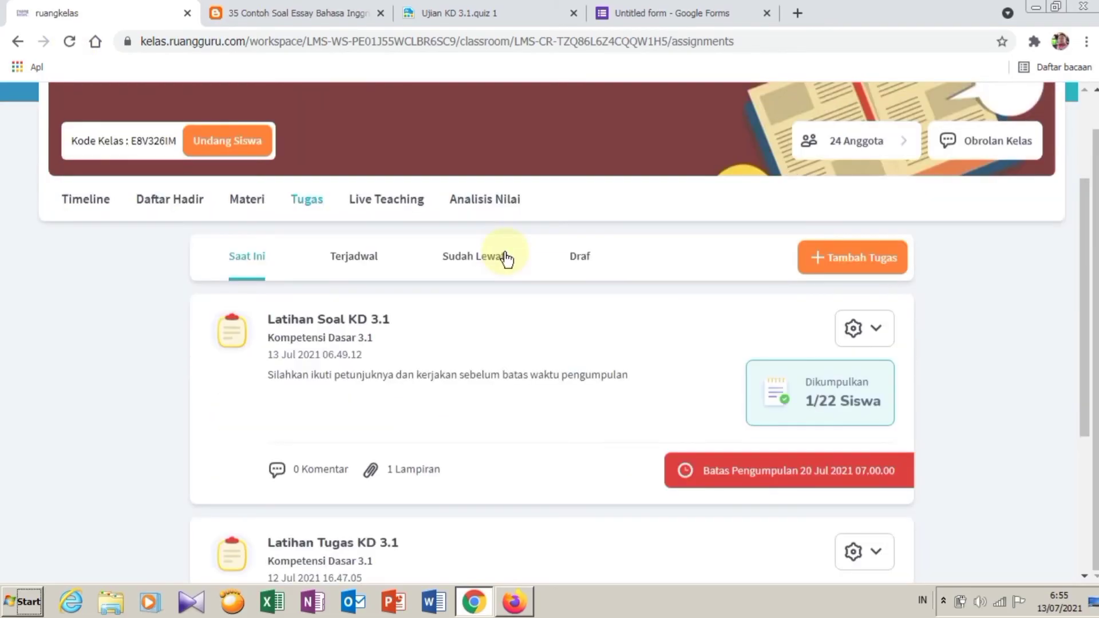
left_click(845, 394)
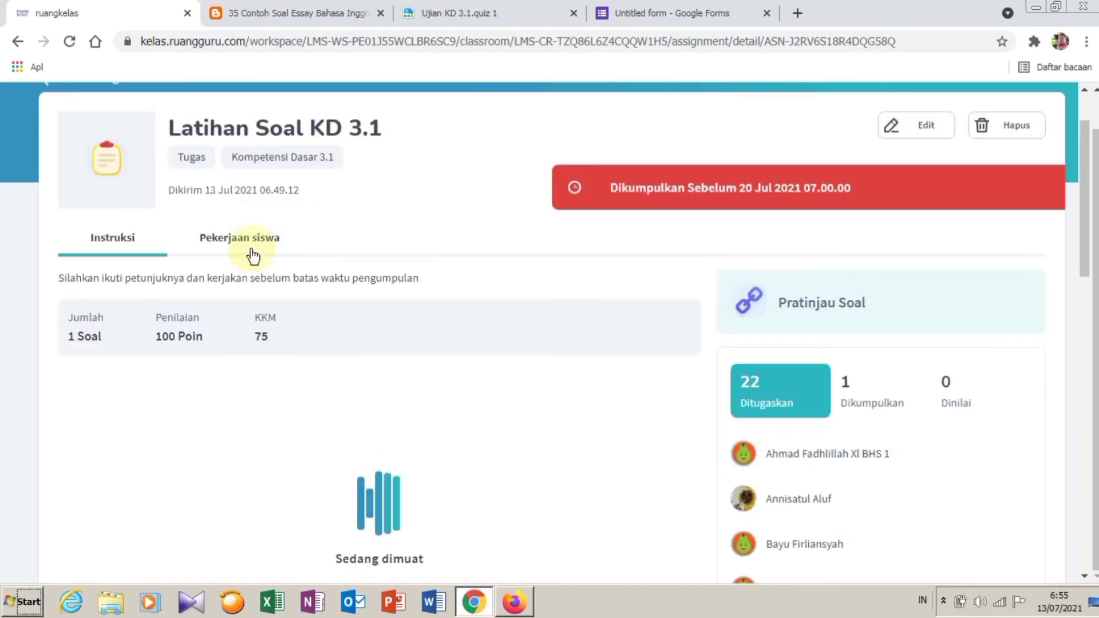
left_click(249, 239)
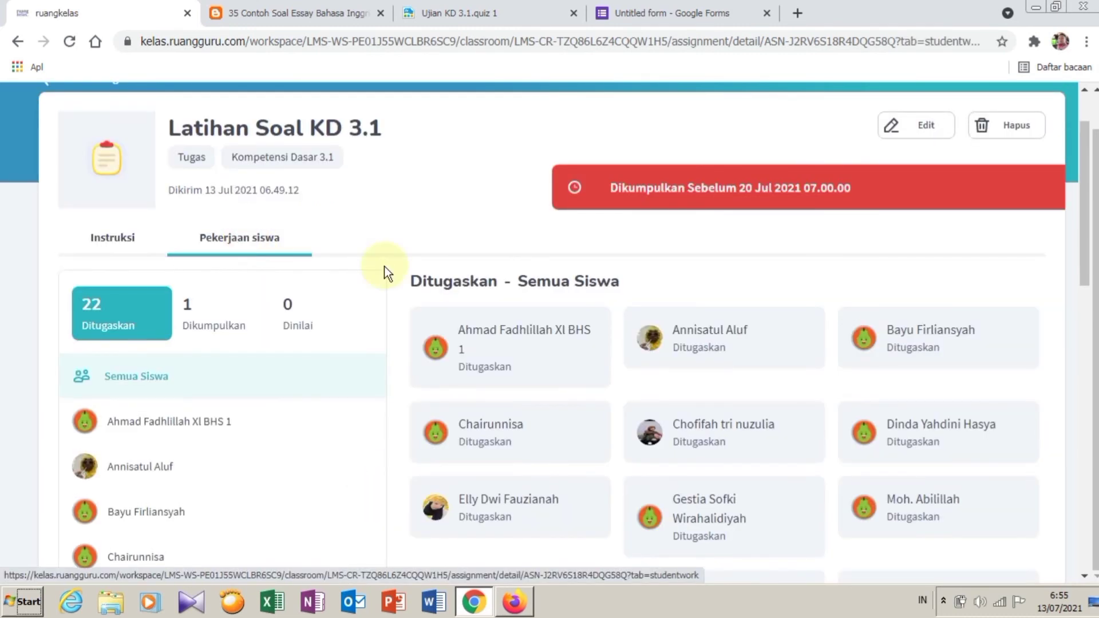
left_click(210, 312)
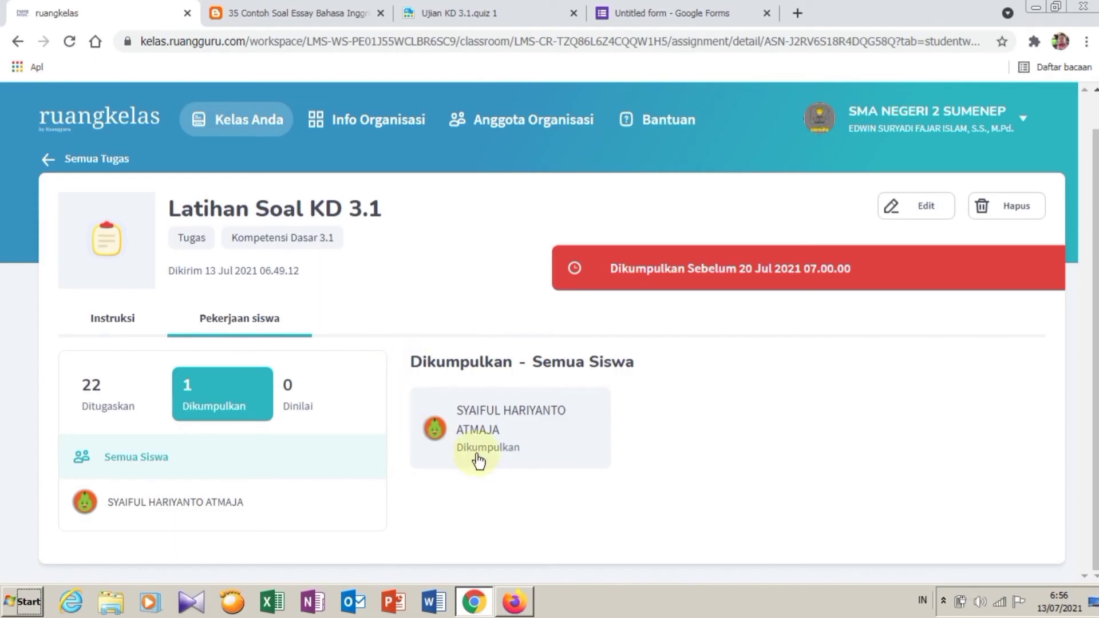
left_click(504, 408)
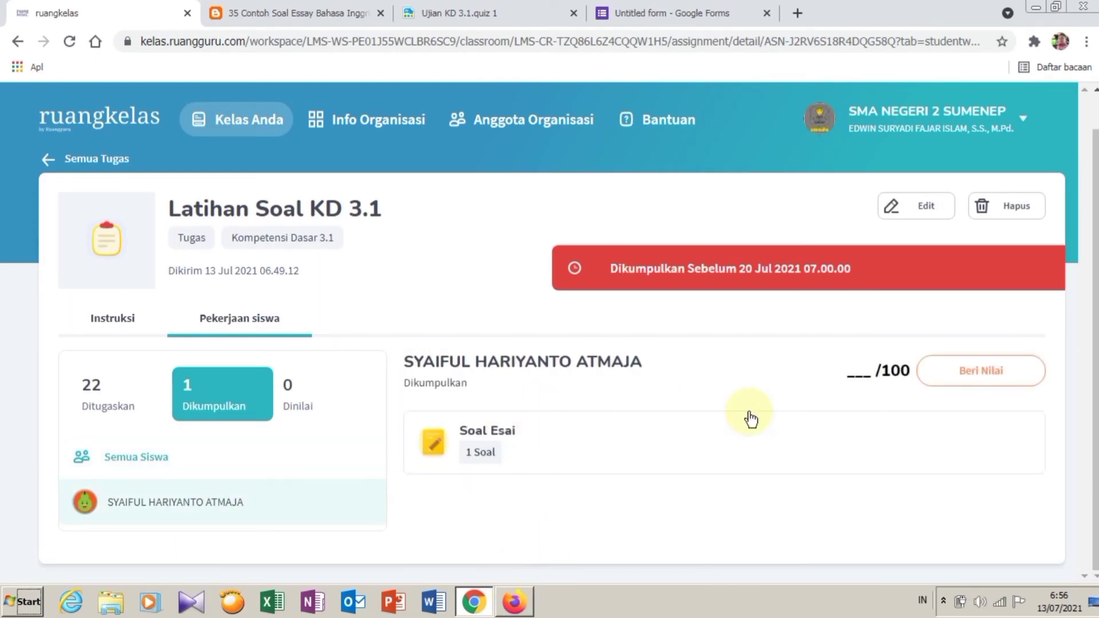
left_click(496, 437)
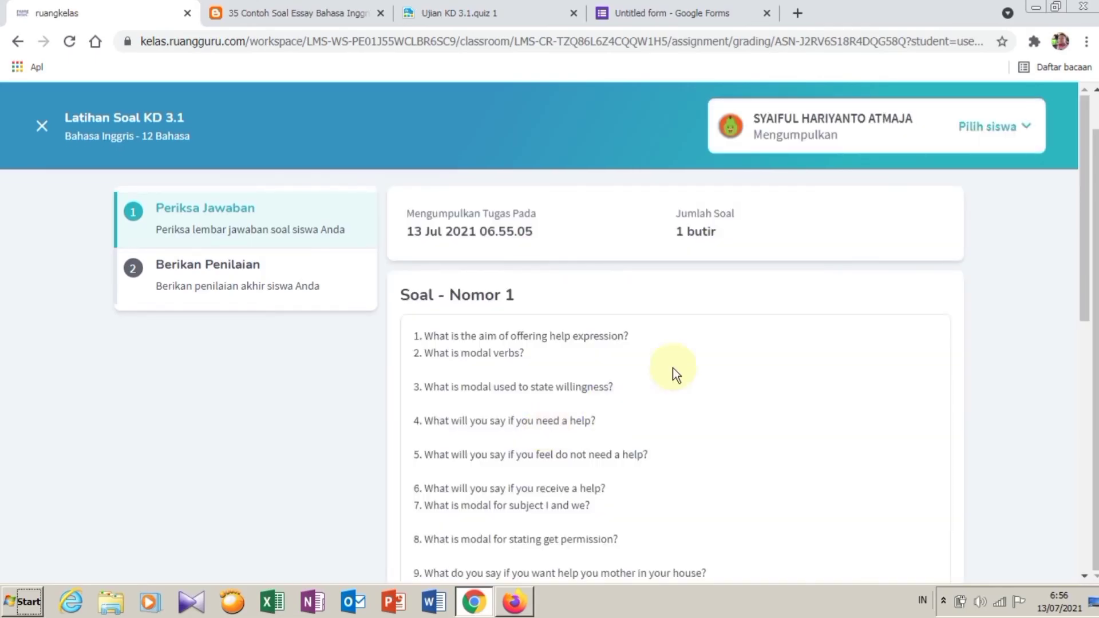
Step: Review the ten essay answers and enter 80 in the Berikan nilai score field
scroll(693, 352, "down", 3)
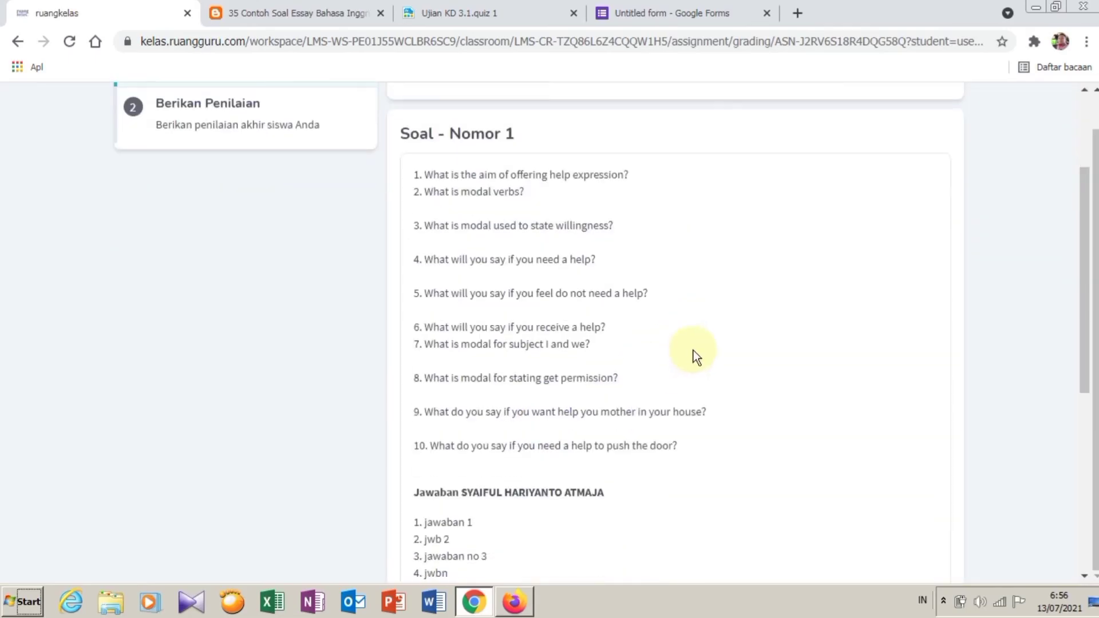
scroll(693, 351, "down", 6)
left_click(454, 423)
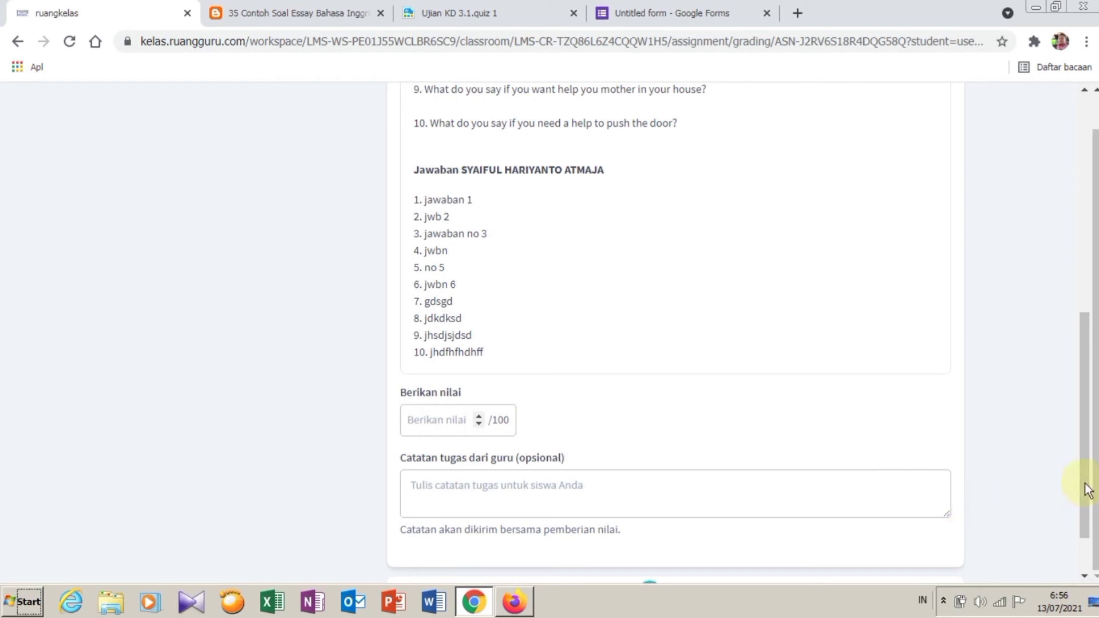
left_click_drag(1088, 412, 1088, 302)
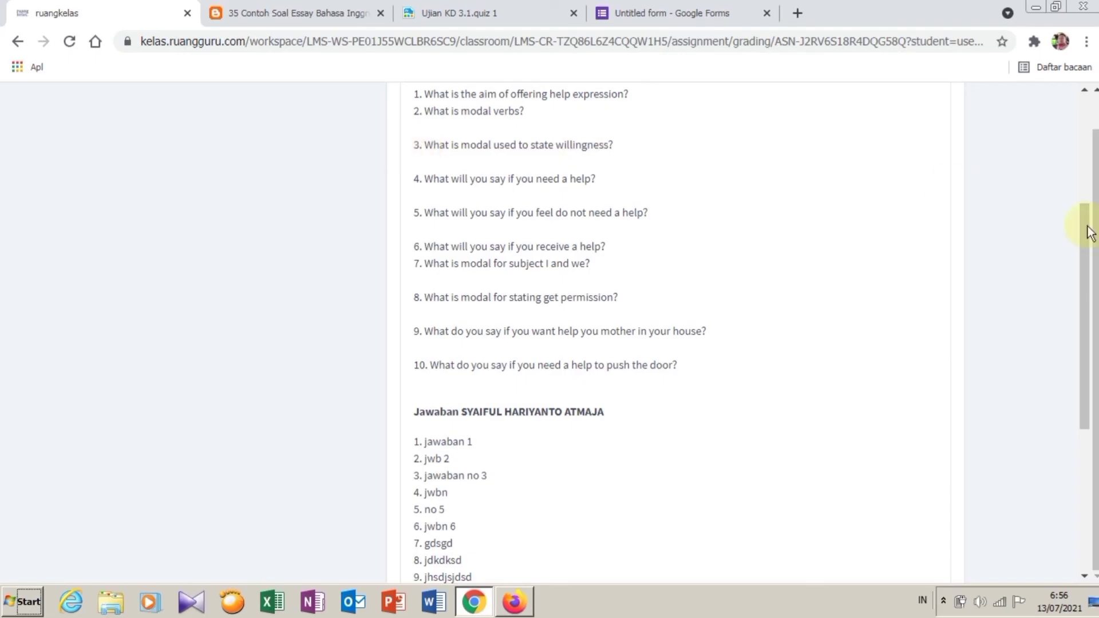
scroll(1091, 252, "up", 1)
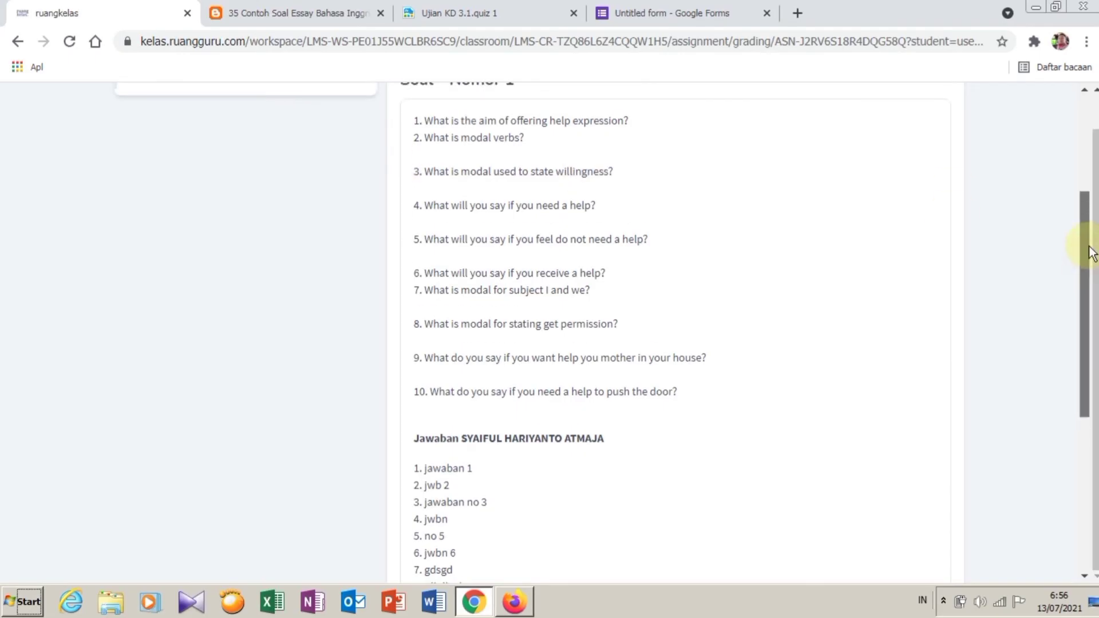
left_click_drag(1090, 246, 1090, 252)
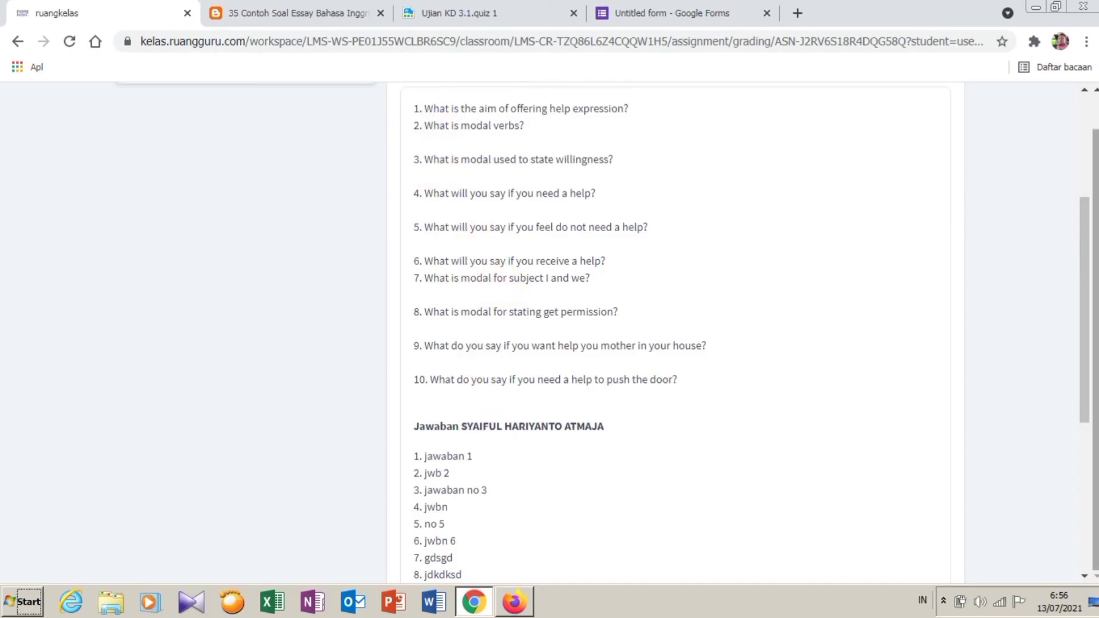
left_click_drag(1086, 346, 1081, 400)
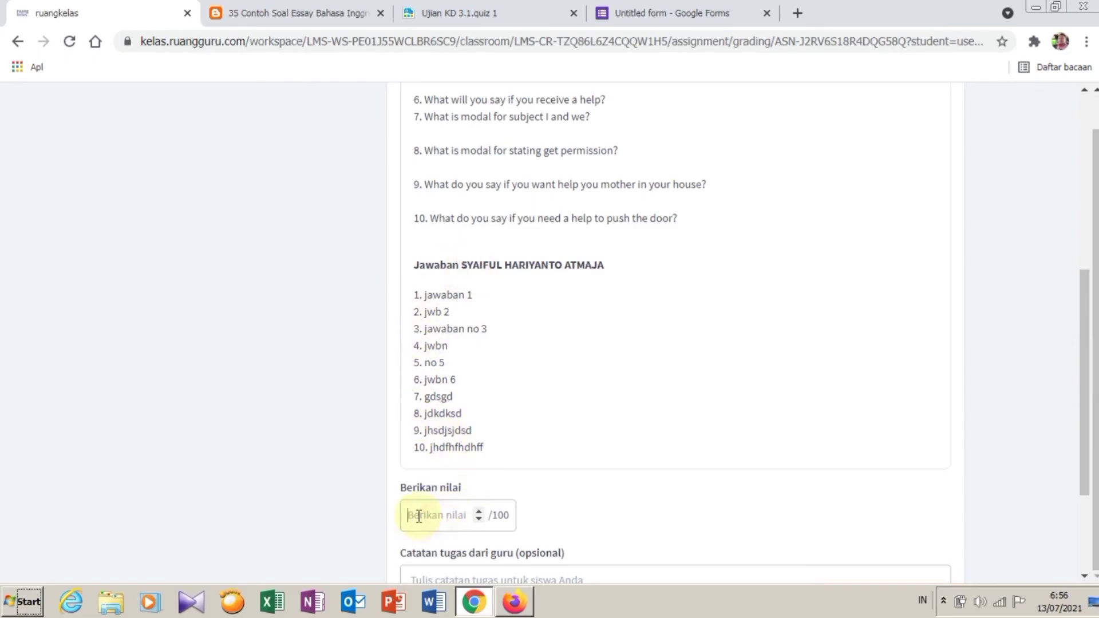
type("80")
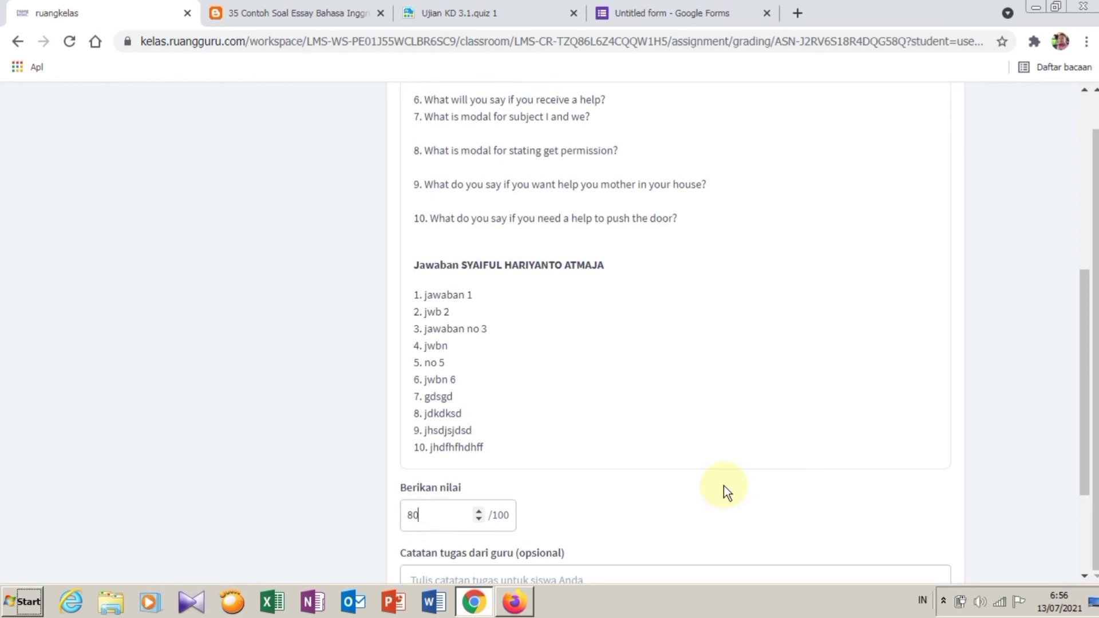
scroll(736, 458, "down", 3)
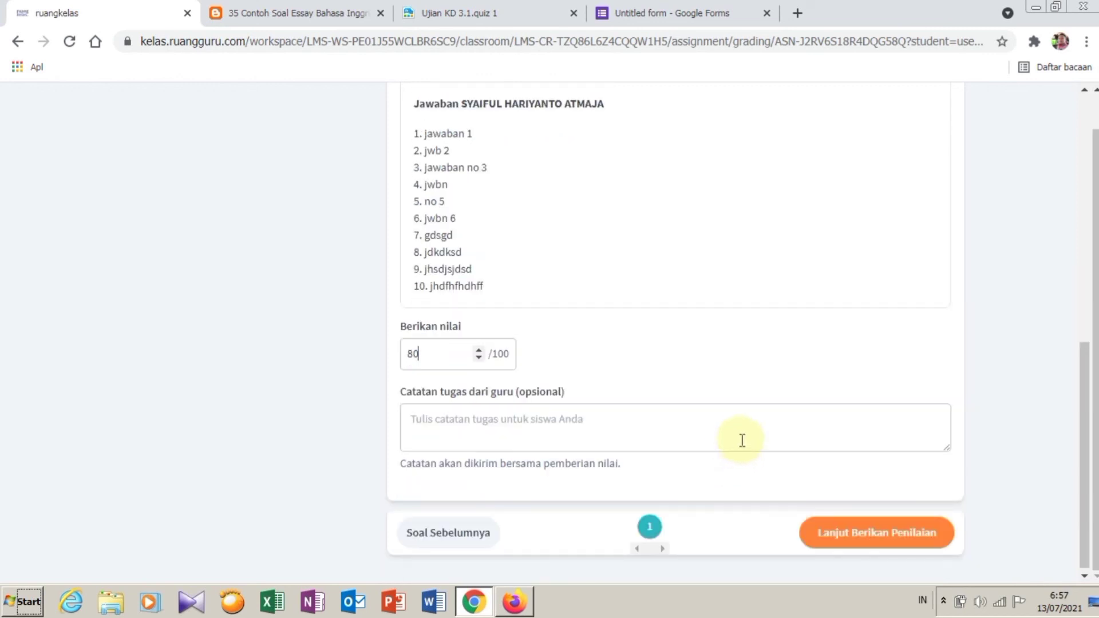
Step: Go to the final grading step, then exit grading unsaved by confirming Ya, Keluar
left_click(863, 538)
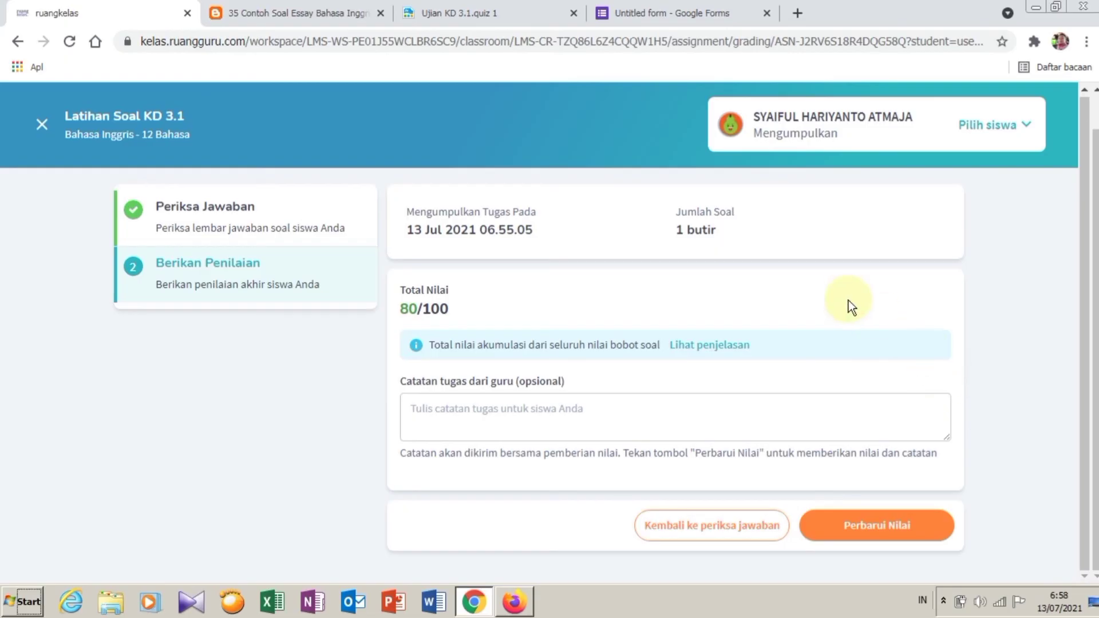
left_click(44, 123)
left_click(618, 374)
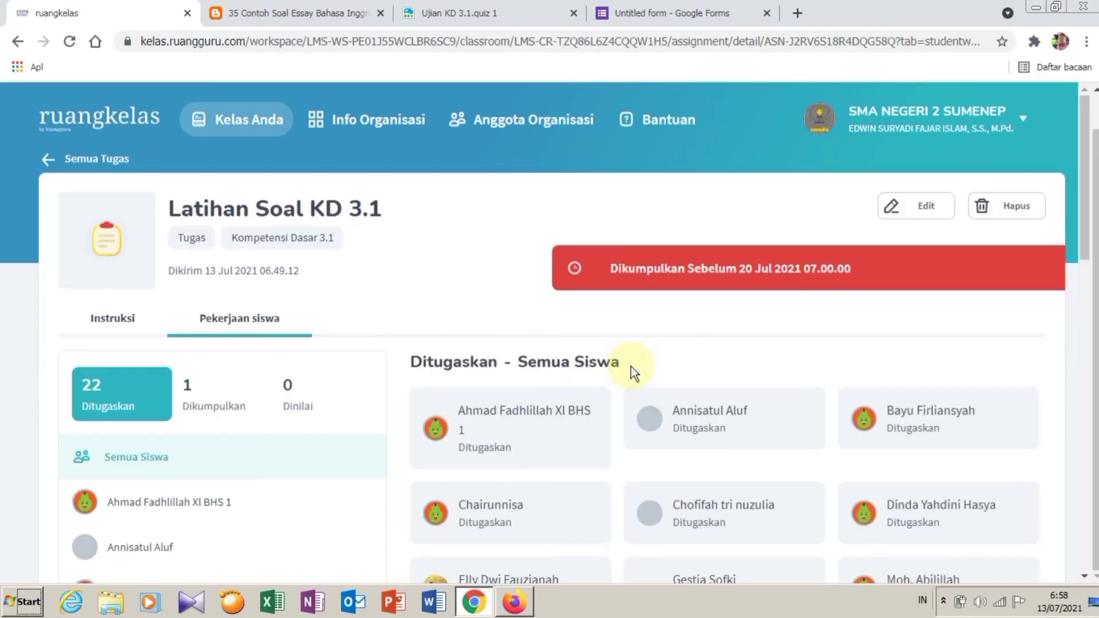
Step: Filter the student work list to Dikumpulkan and open the submitting student's work
scroll(680, 339, "down", 2)
scroll(216, 169, "down", 3)
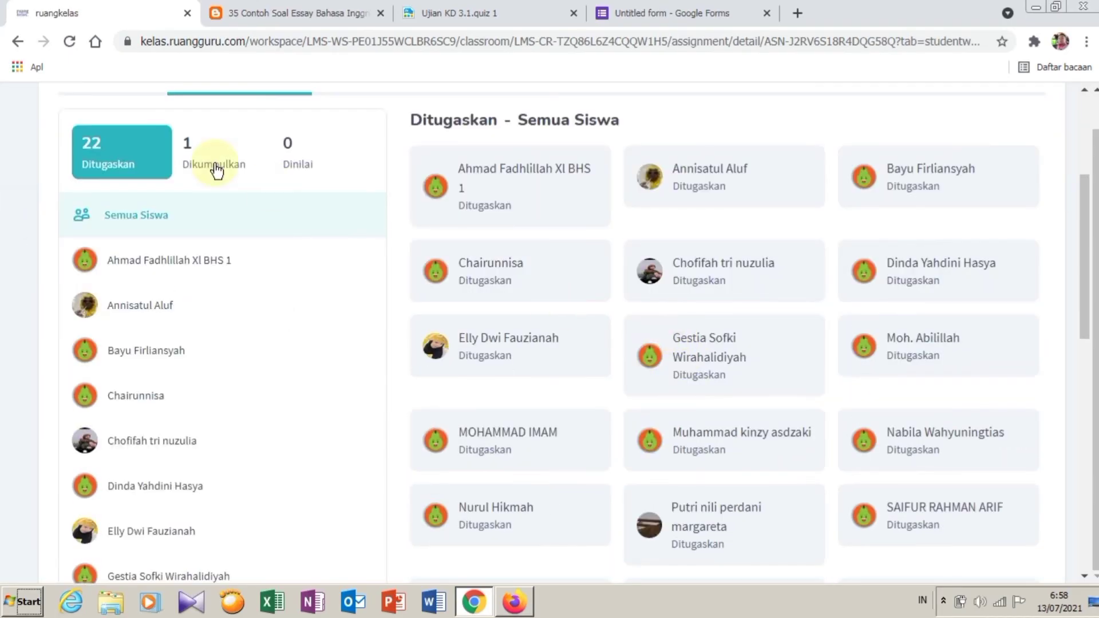
left_click(215, 166)
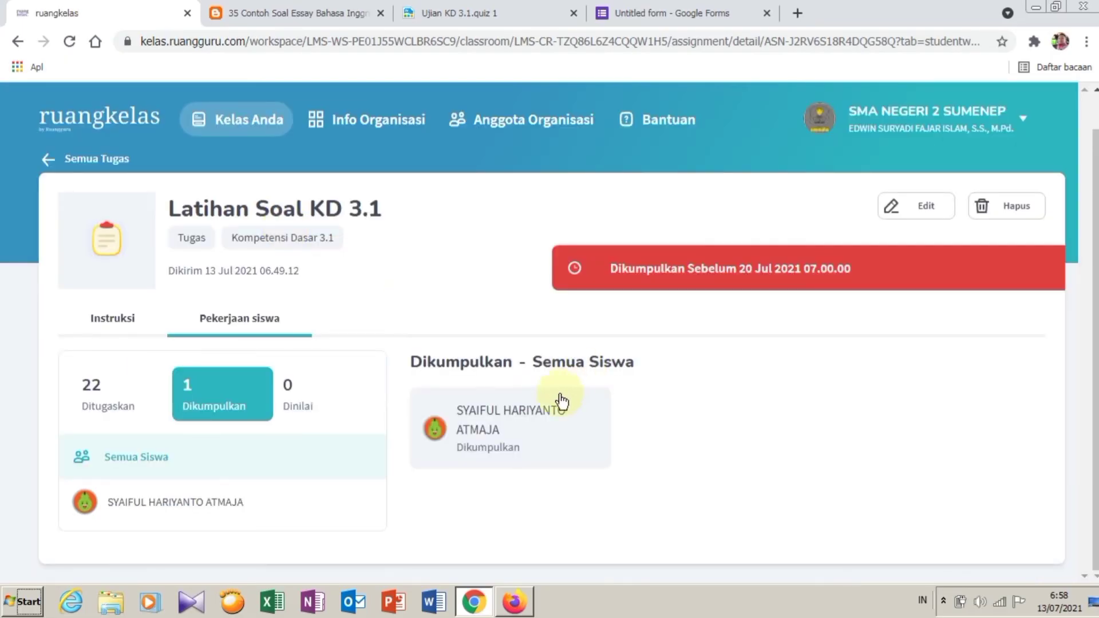
left_click(504, 418)
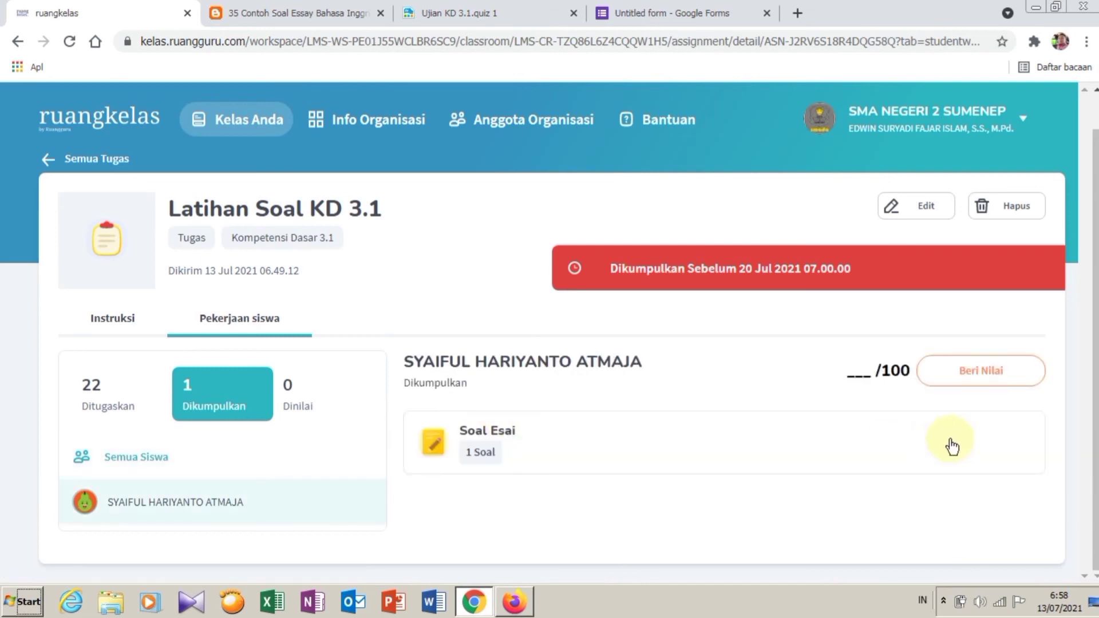
Step: Grade the submission 75 out of 100 and save it with Perbarui Nilai
left_click(948, 372)
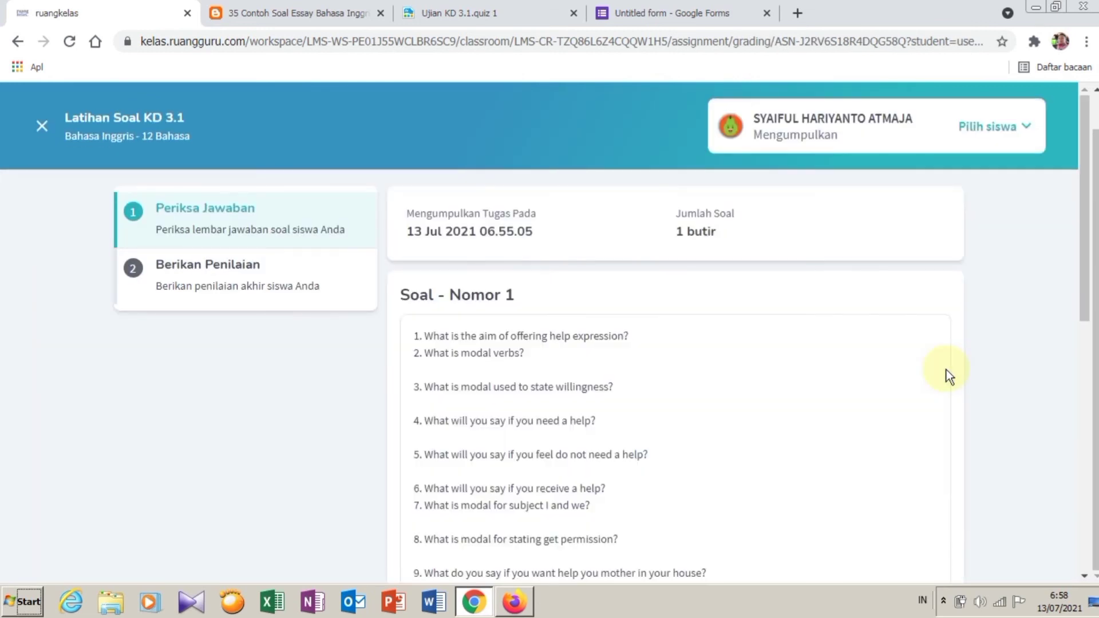
scroll(859, 383, "down", 9)
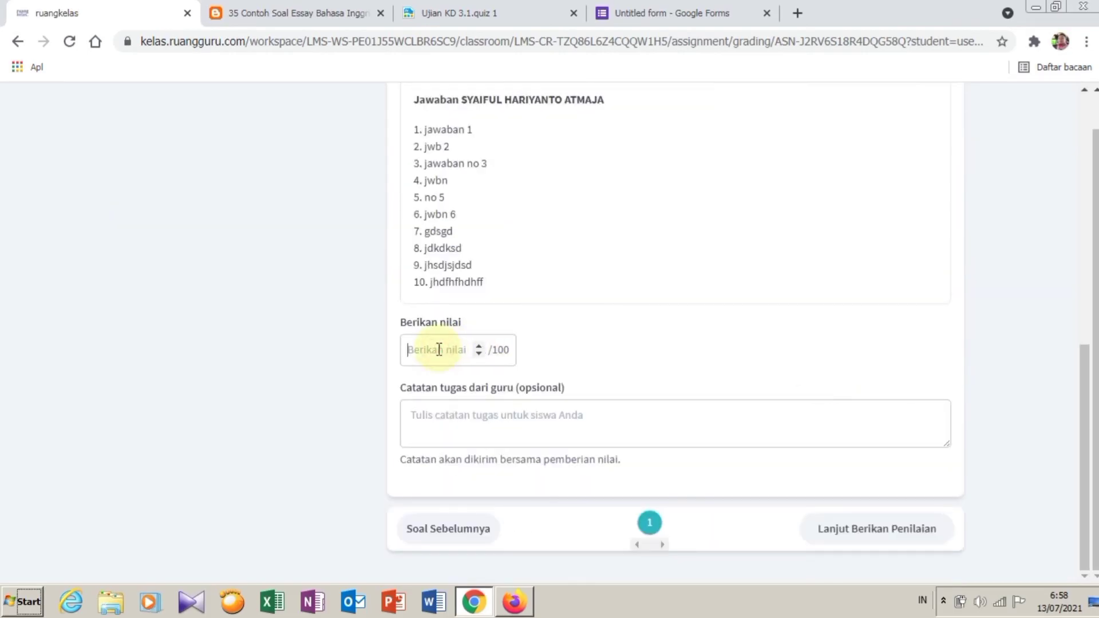
type("75")
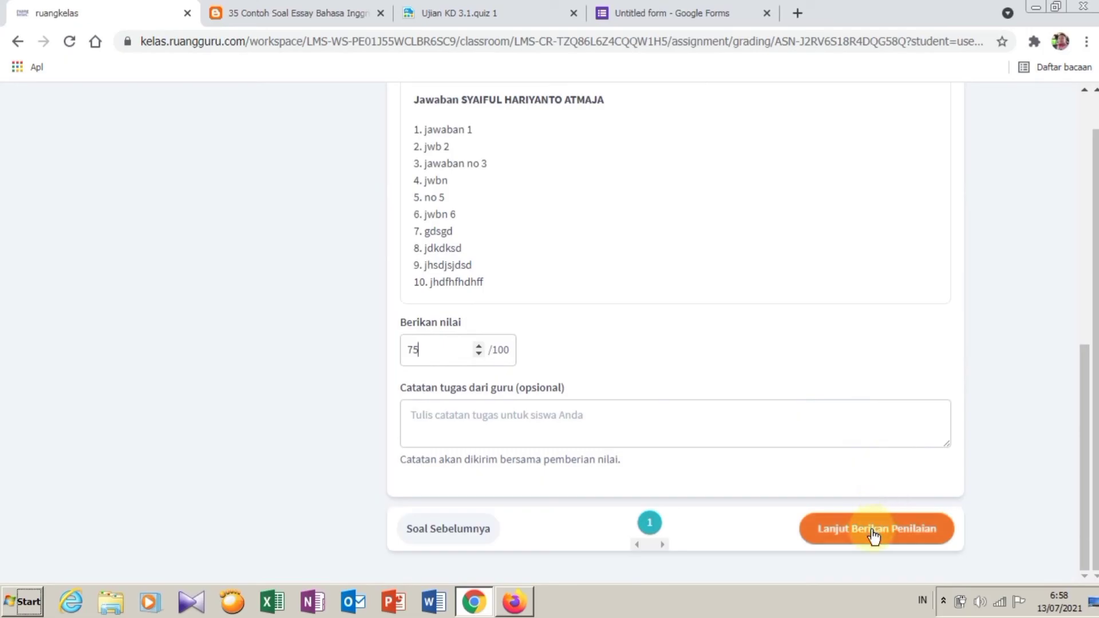
left_click(873, 529)
left_click(875, 526)
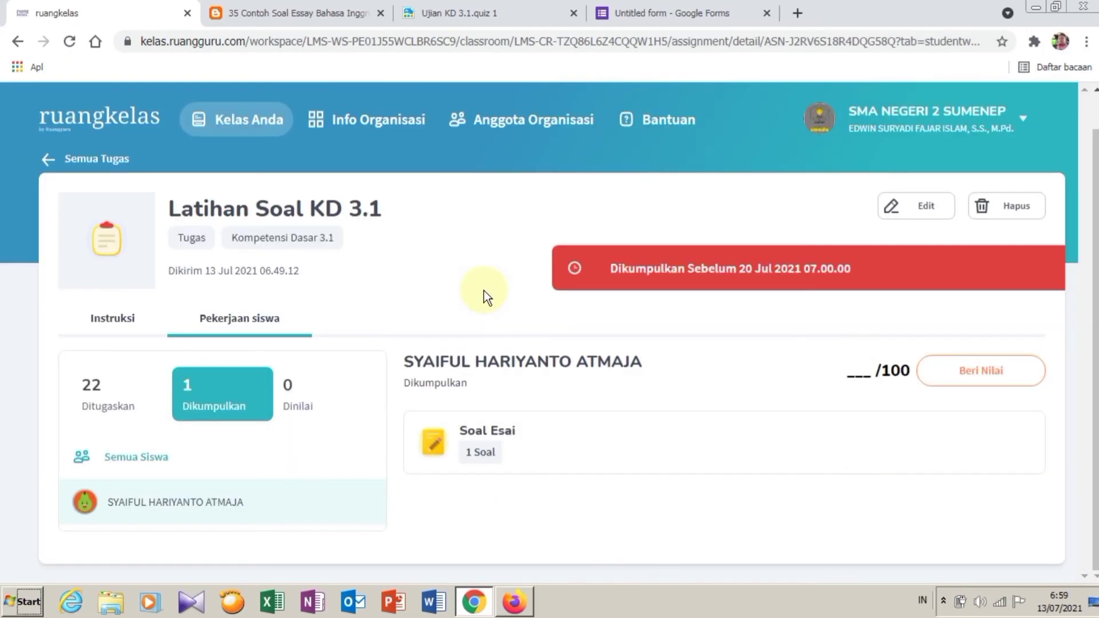